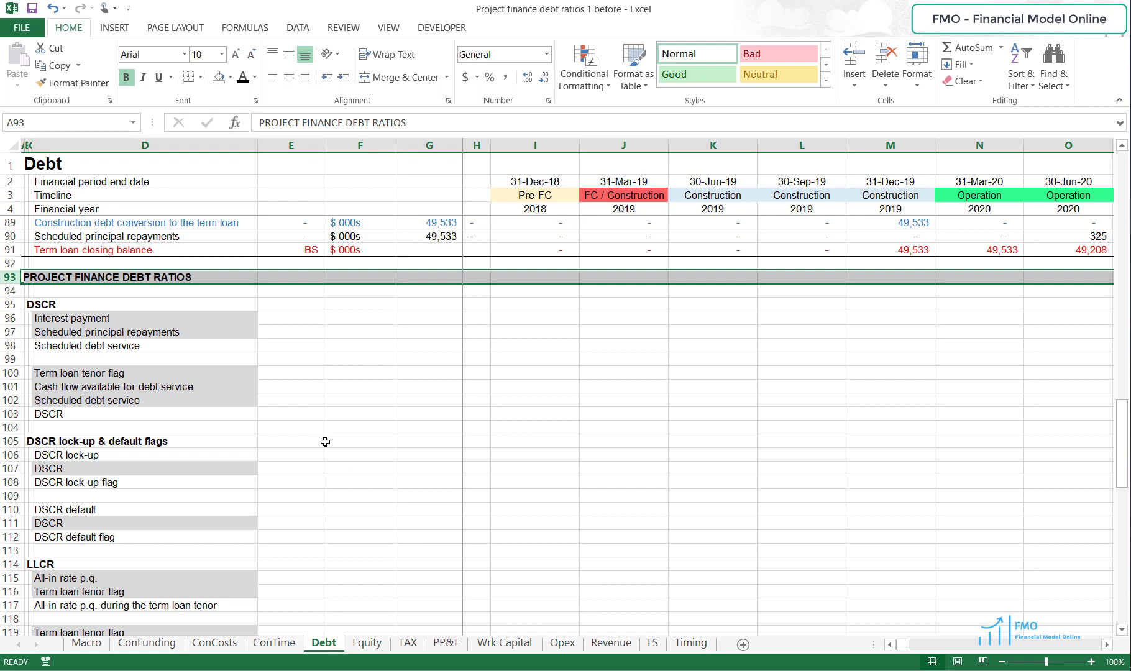
Step: Review the row layout of the project finance debt ratios section, covering the DSCR calculation and the lock-up and default flags
left_click(10, 305)
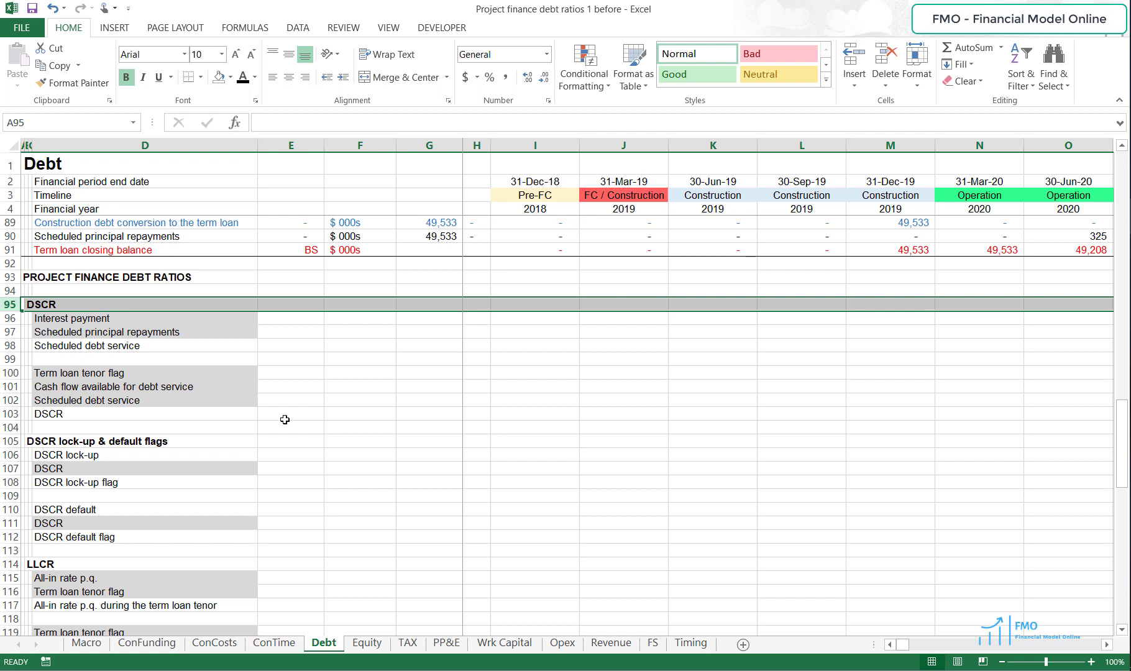
left_click(11, 386)
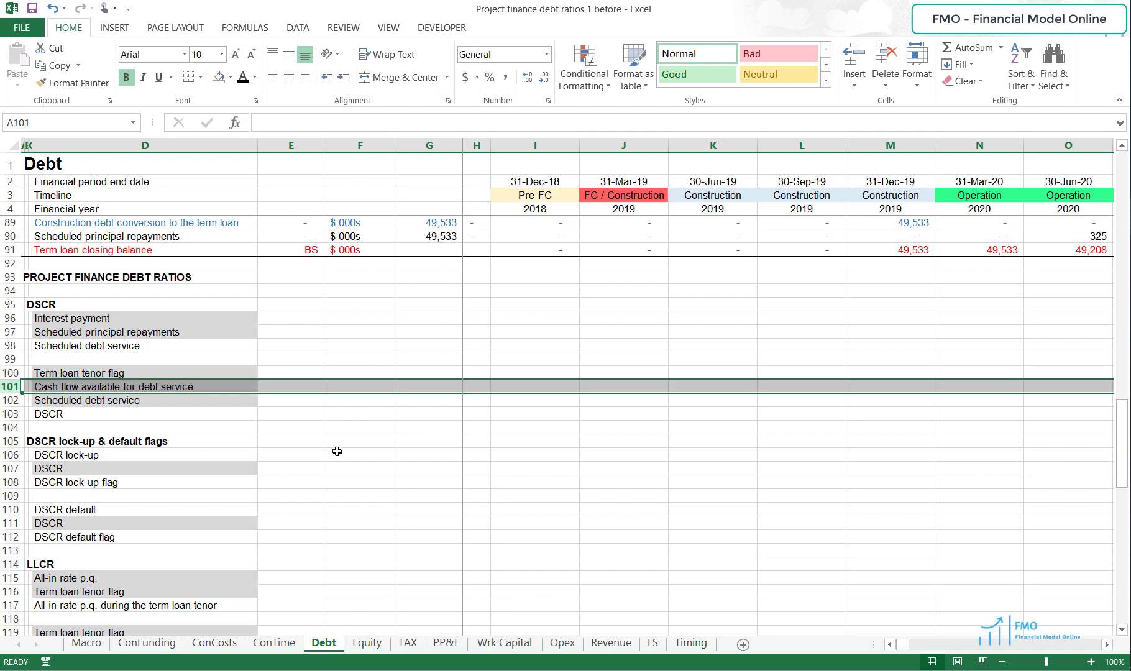
left_click(11, 401)
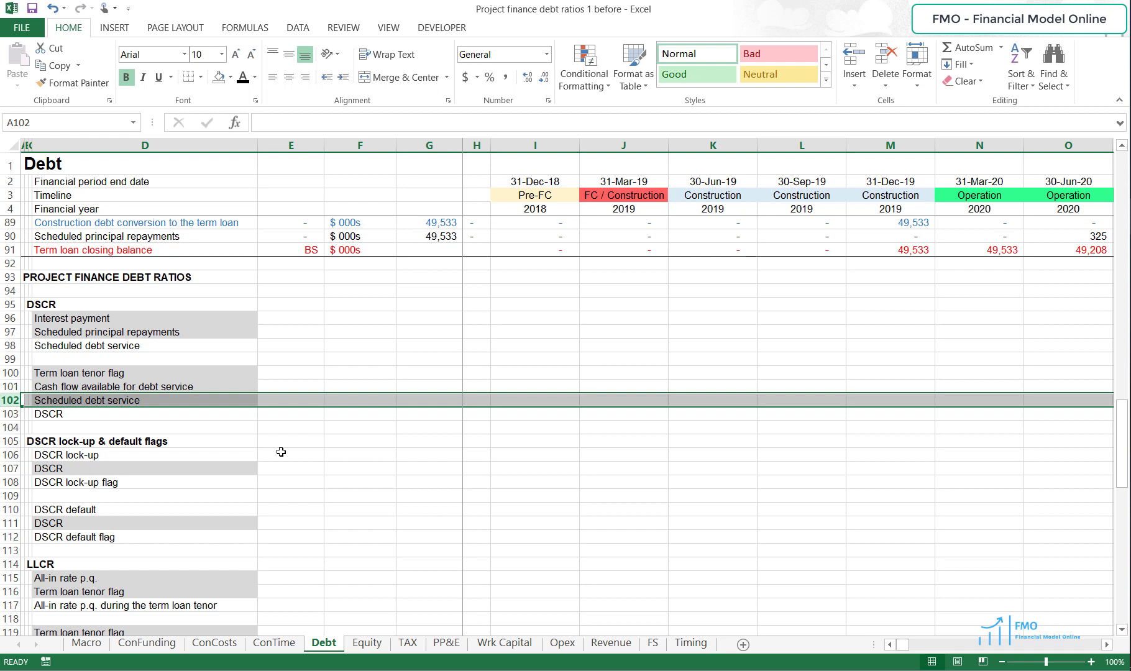
left_click(12, 413)
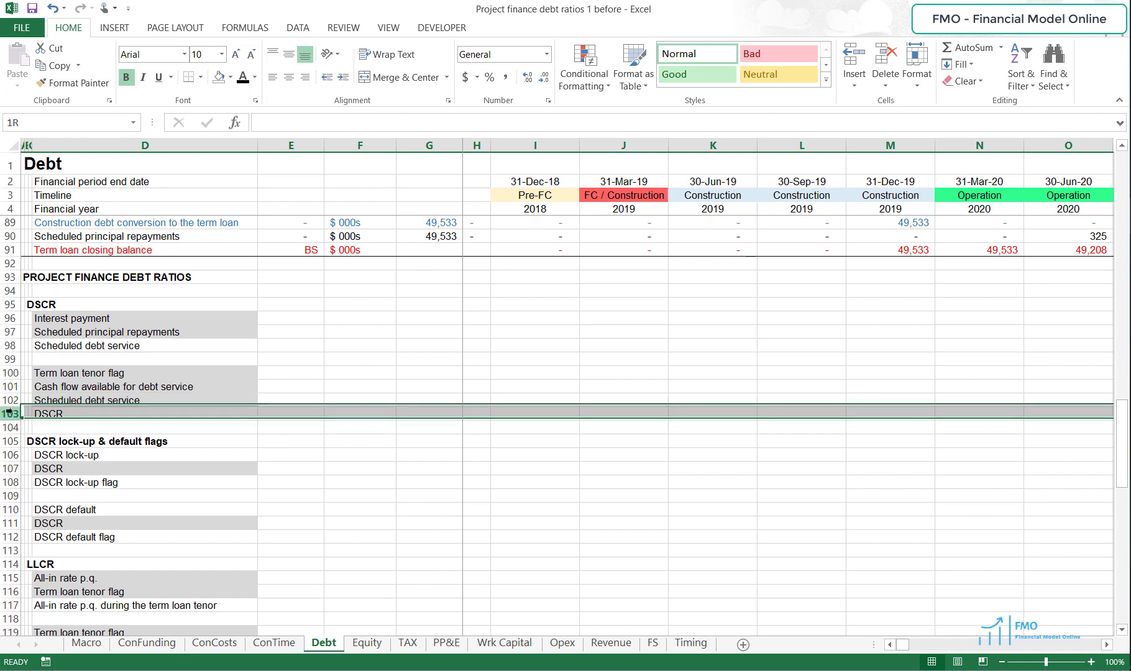
left_click(11, 483)
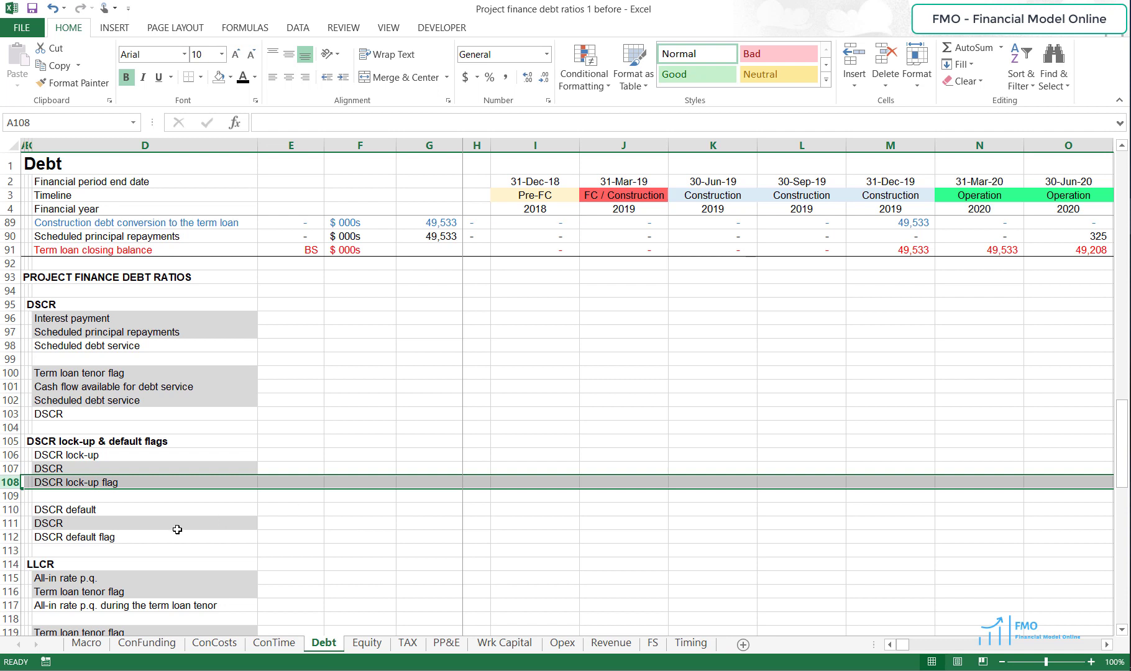
left_click(3, 537)
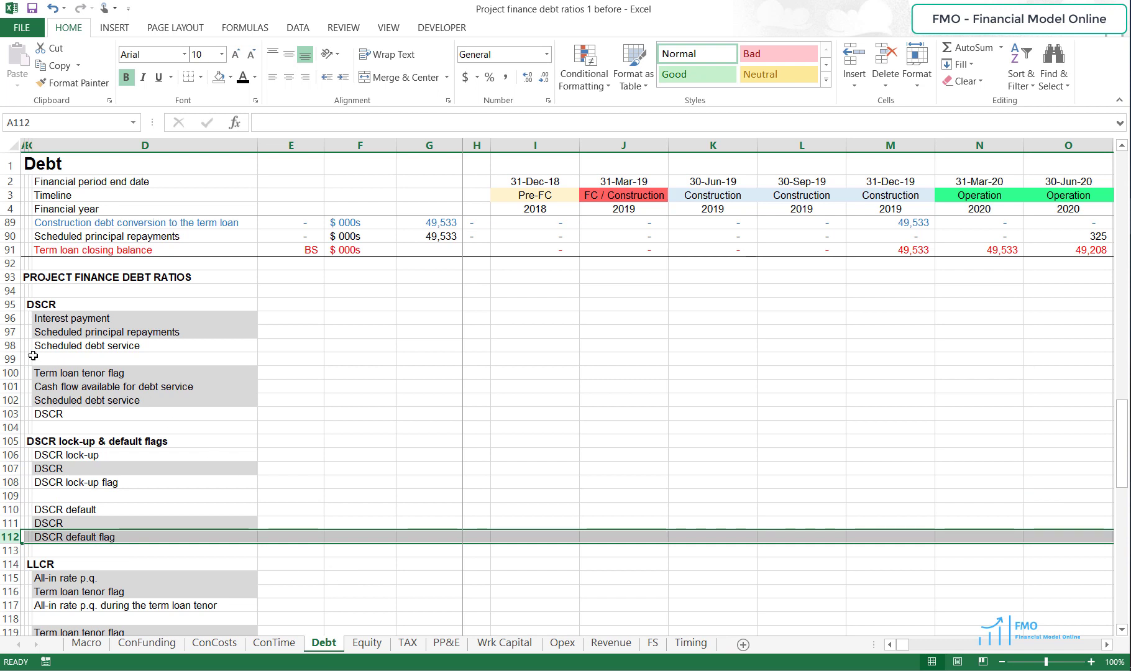
left_click(9, 346)
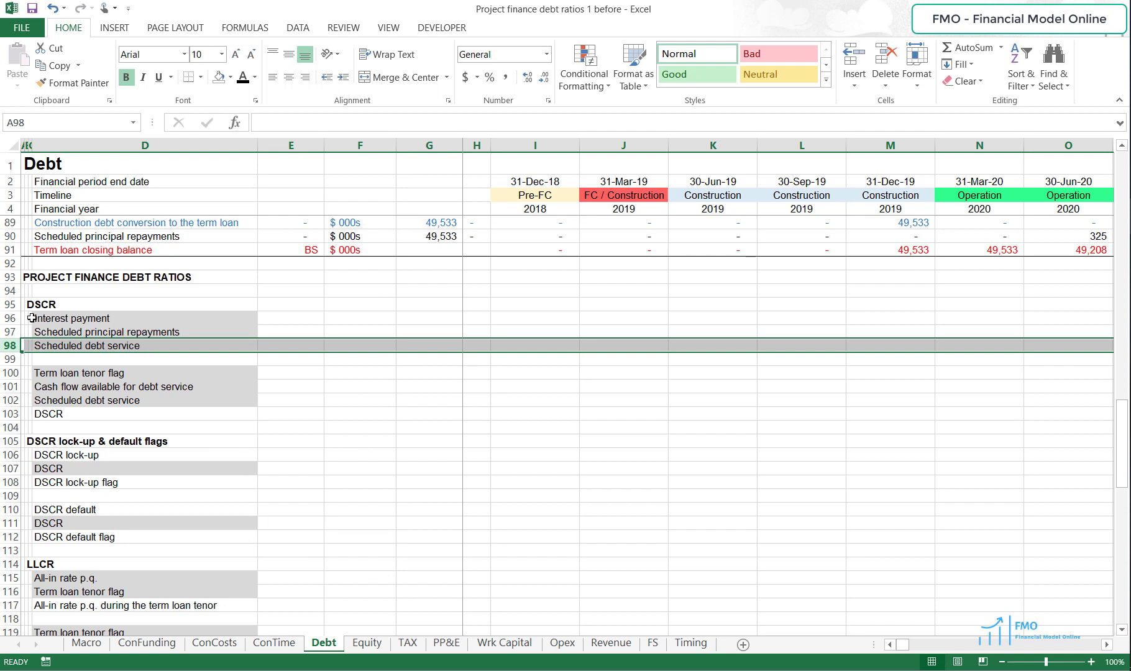
left_click_drag(11, 312, 9, 333)
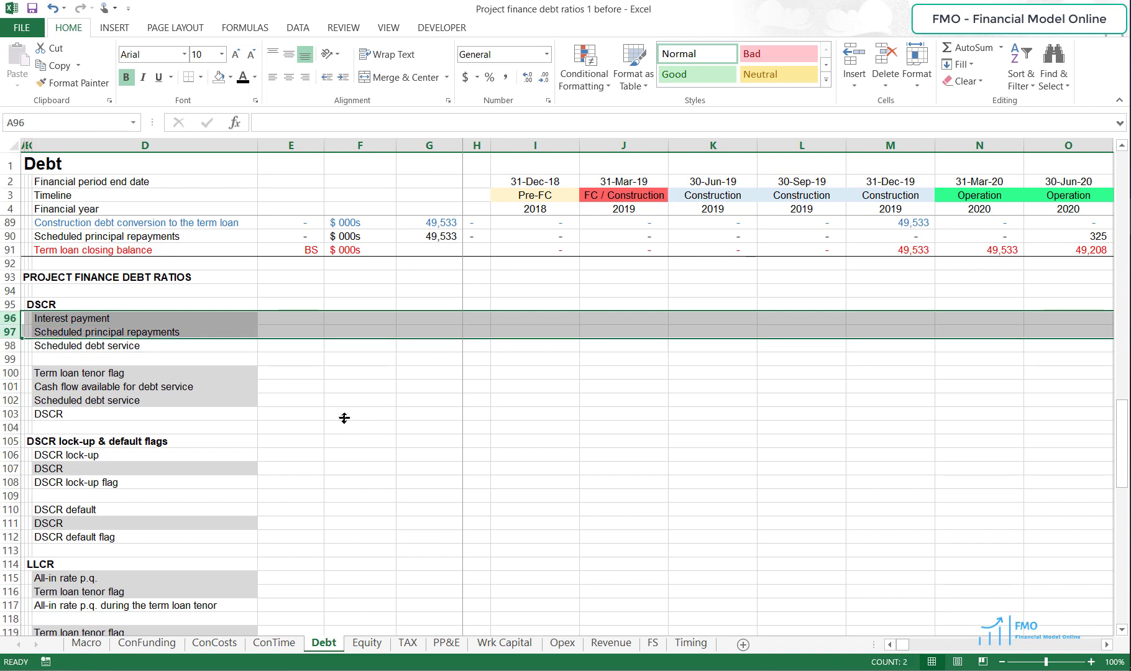
Step: Copy the interest payment row 80 from the term loan section into the DSCR section's row 96
scroll(344, 417, "up", 4)
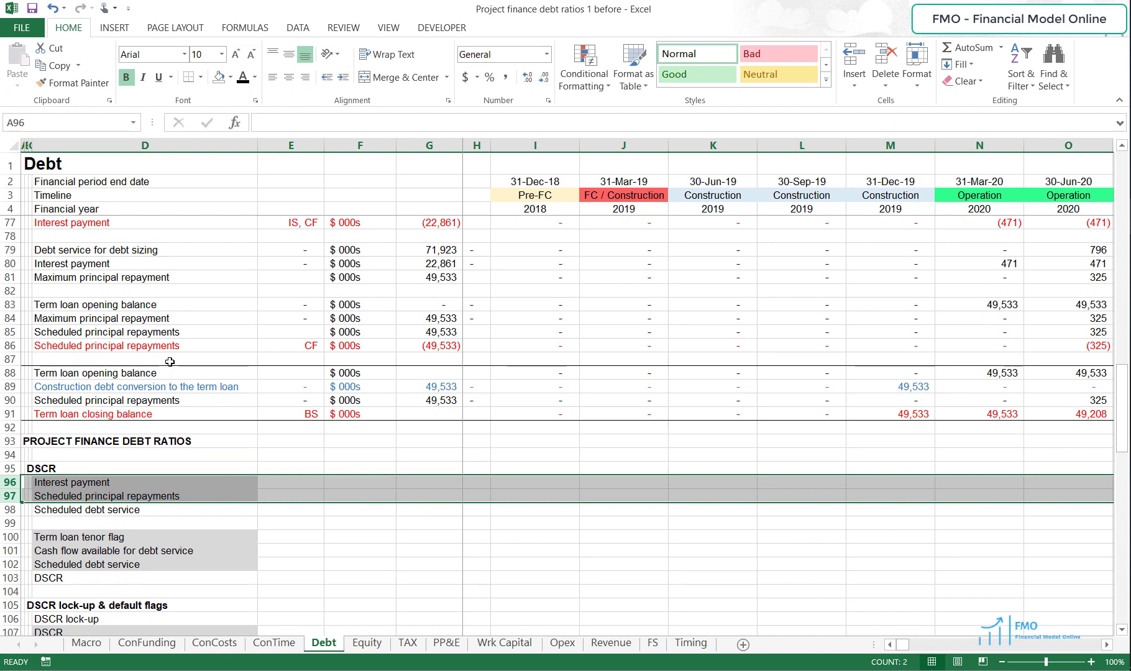
left_click(10, 263)
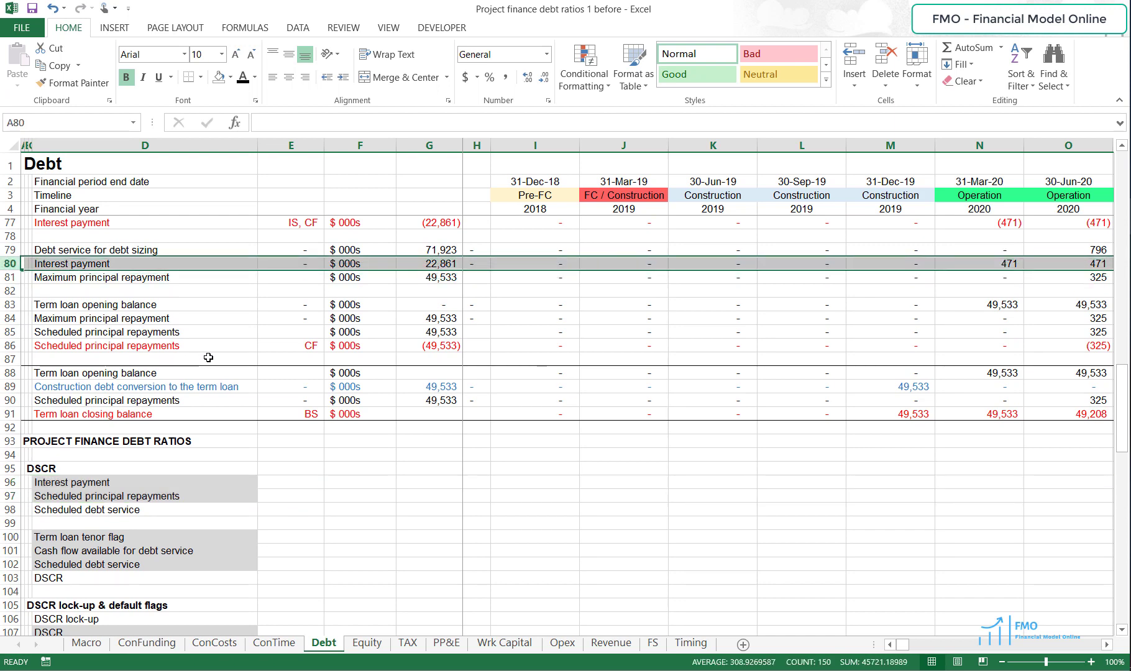
key("ctrl+c")
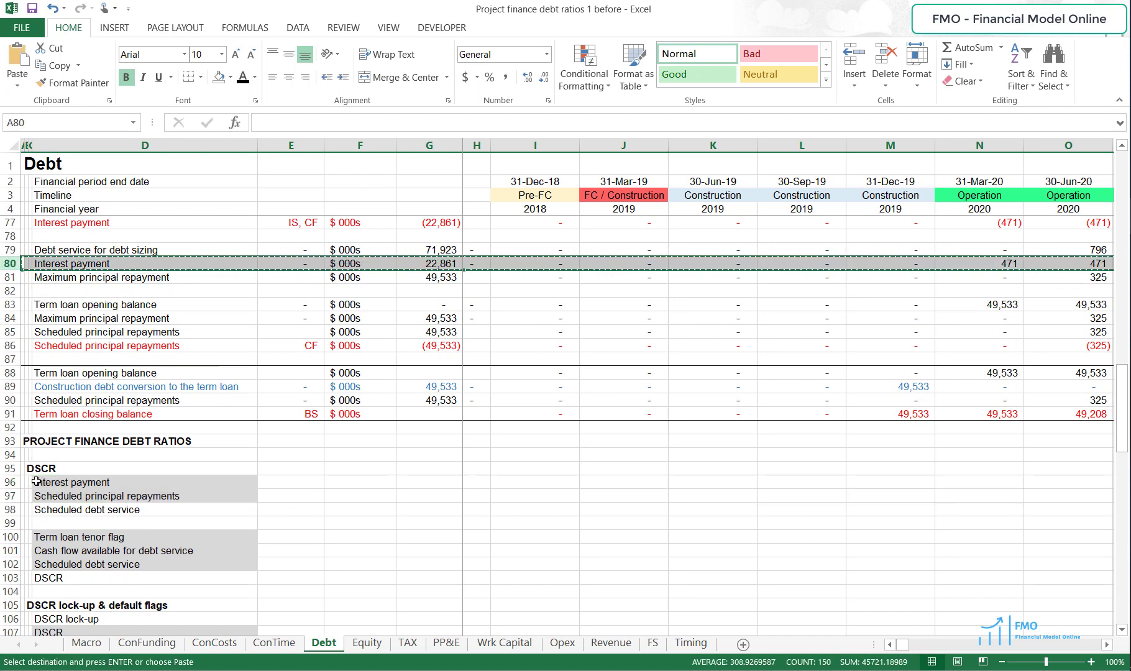
left_click(9, 482)
key("Return")
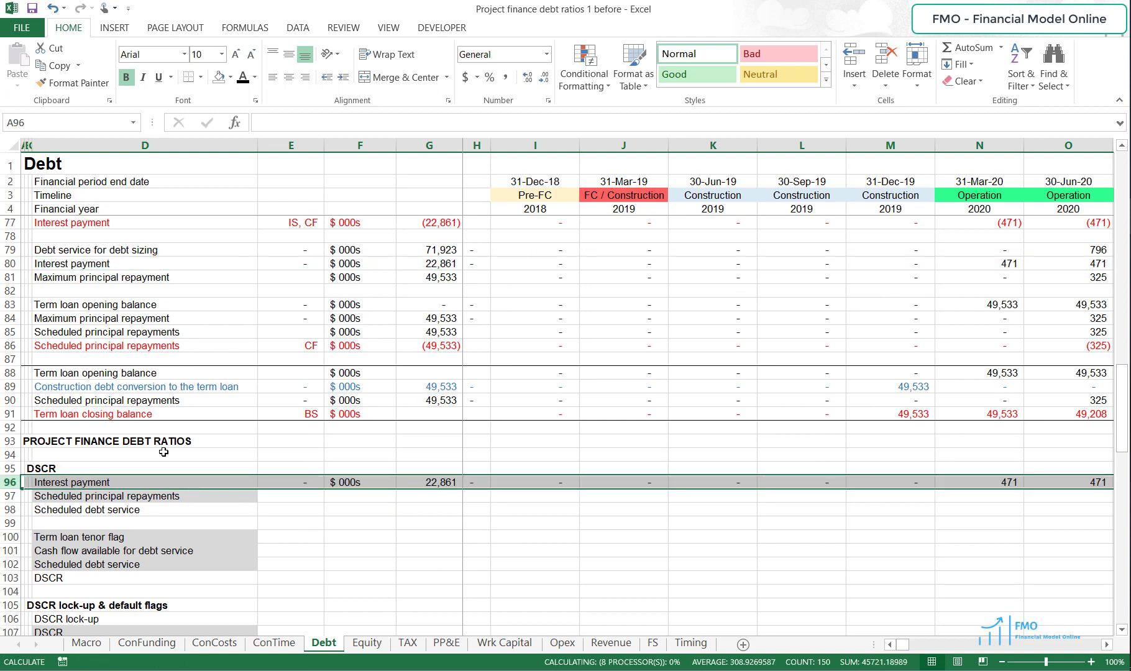
Step: Copy the scheduled principal repayments row 90 into row 97 of the DSCR section
left_click(10, 401)
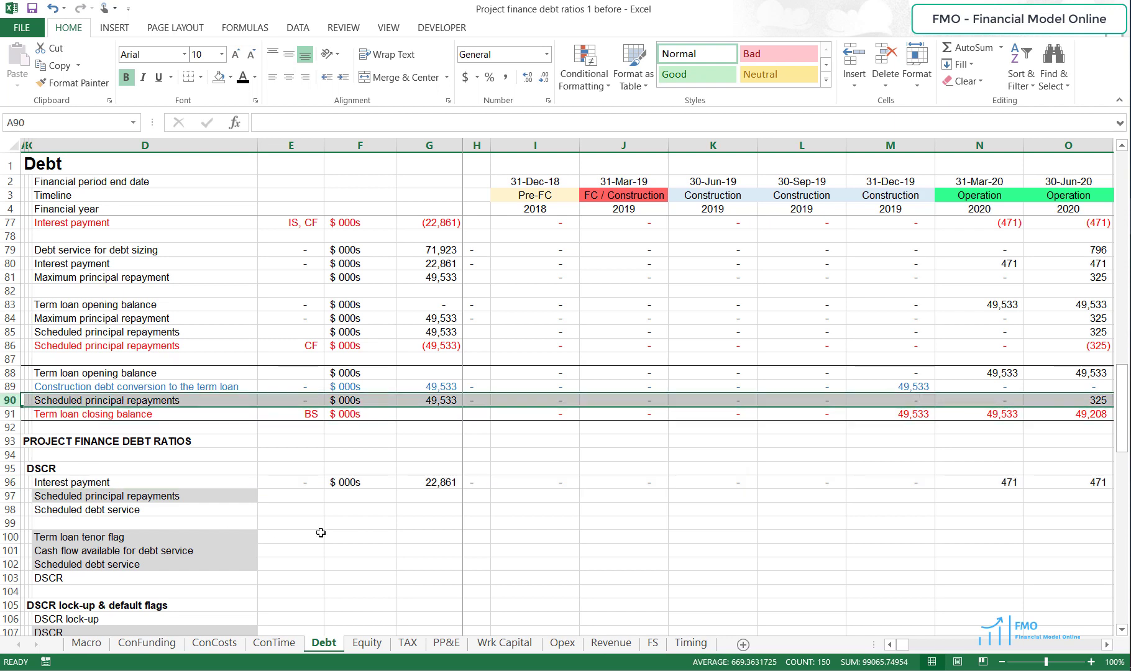
key("ctrl+c")
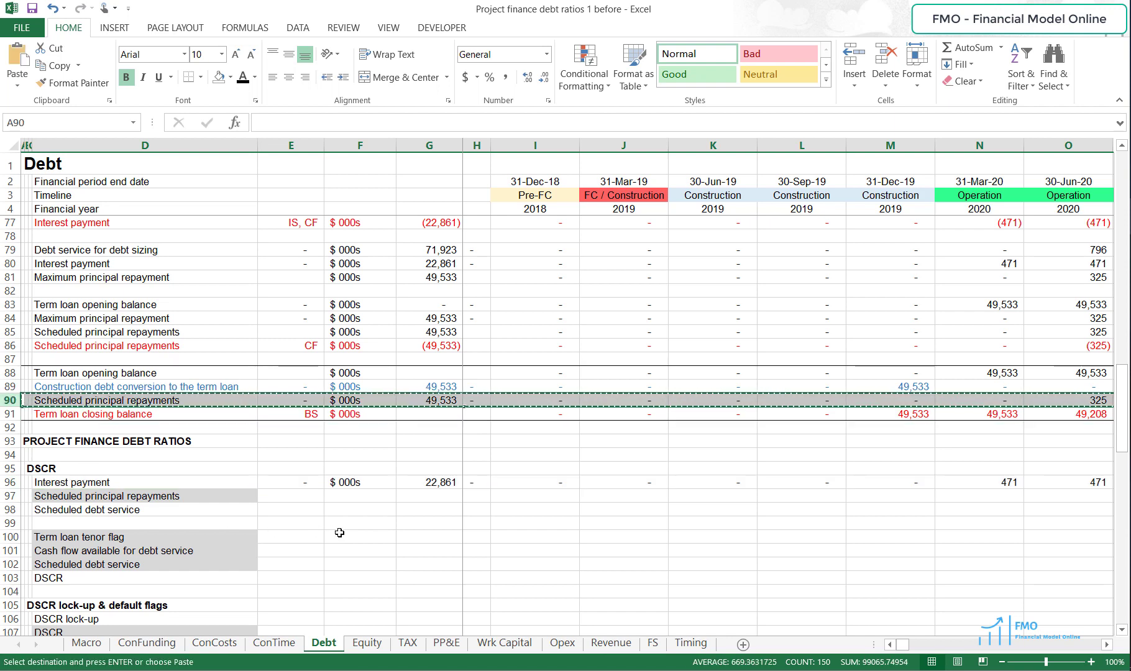
left_click(9, 496)
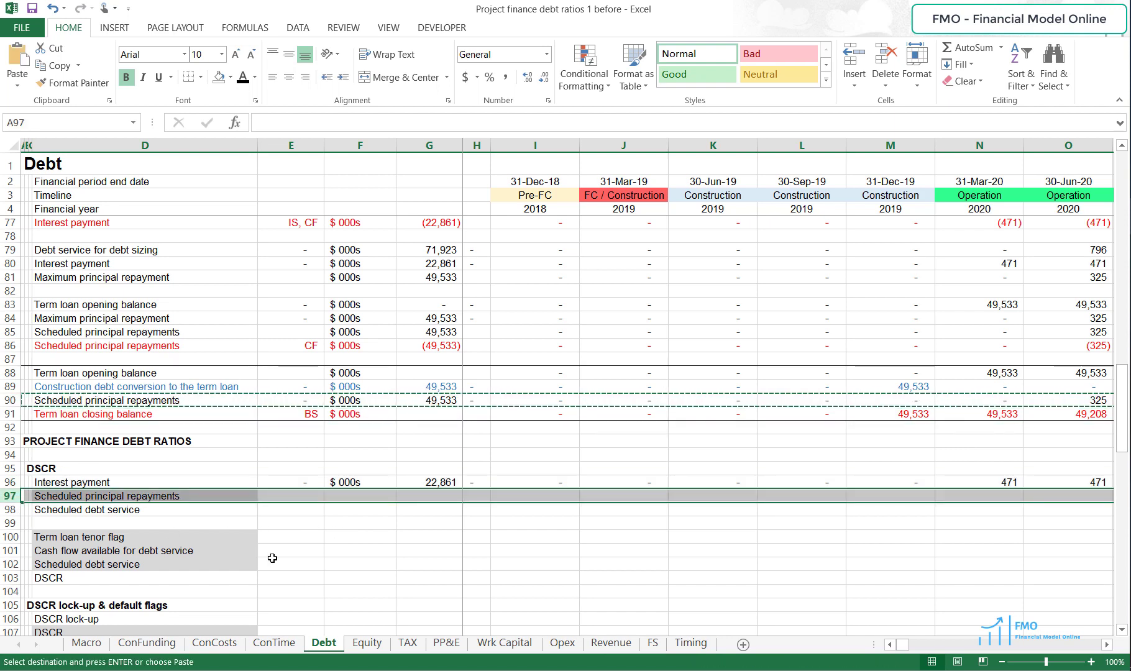
key("Return")
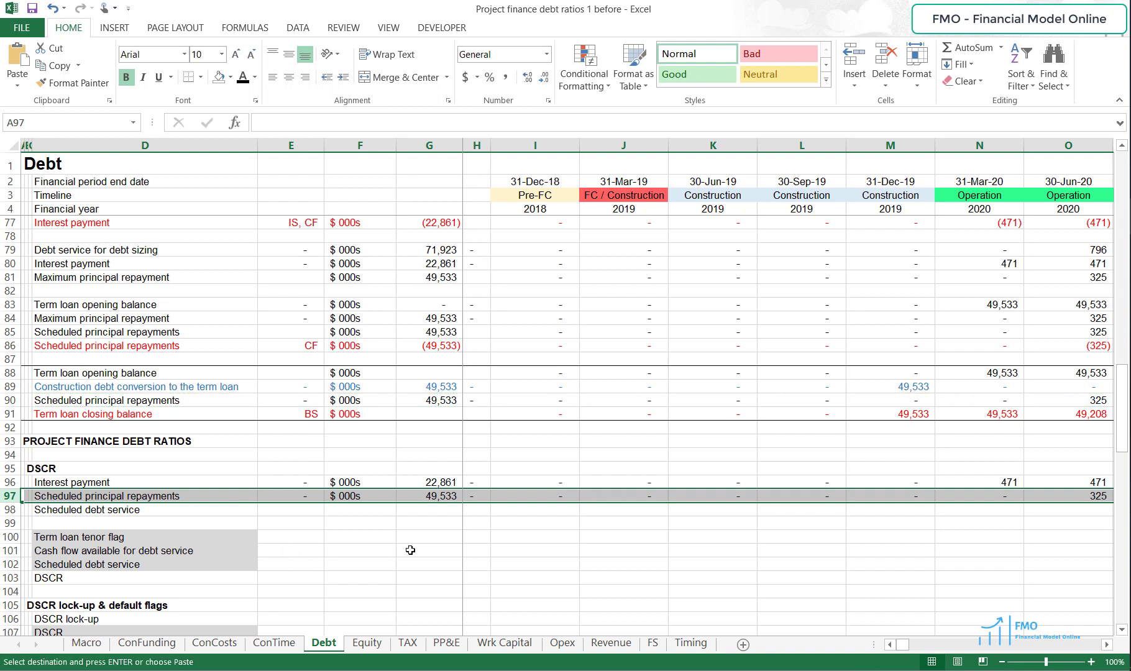
Step: Calculate scheduled debt service in I98 with =SUM(I96:I97) and copy the formula across all periods to column EW
left_click(479, 525)
left_click(501, 511)
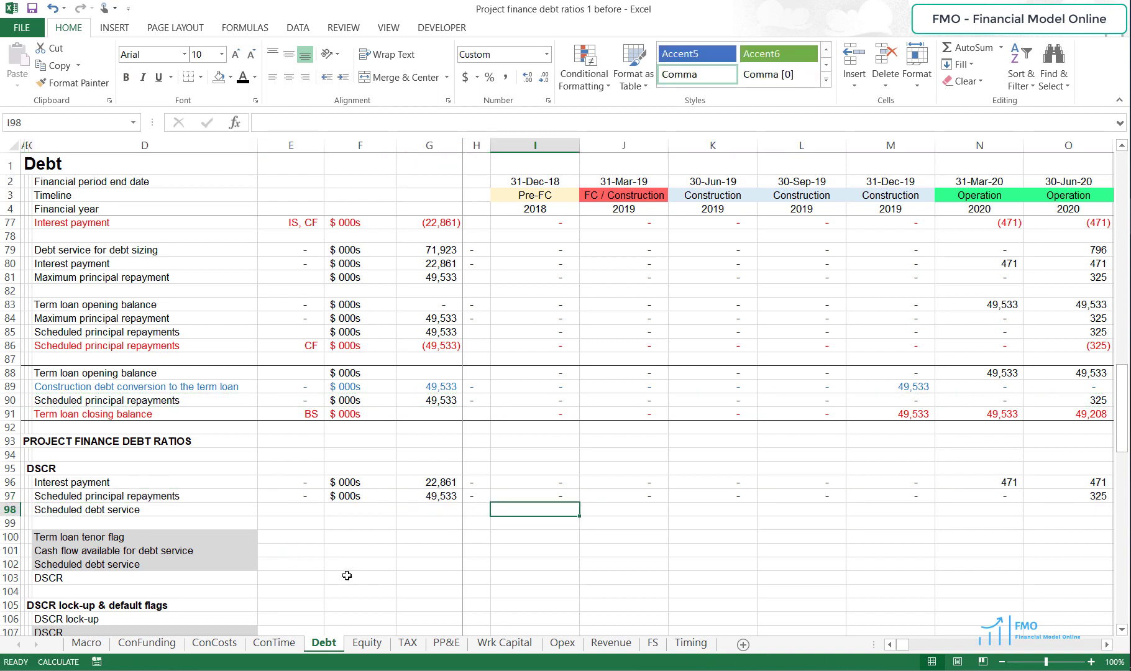
key("alt+equal")
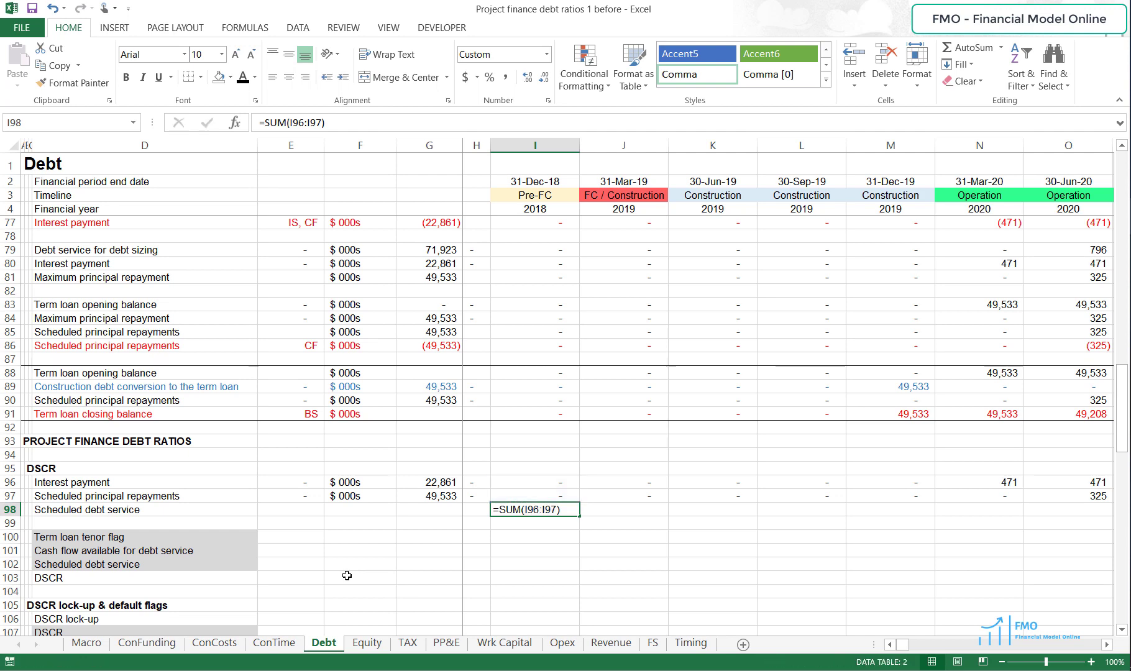
key("ctrl+Return")
key("ctrl+c")
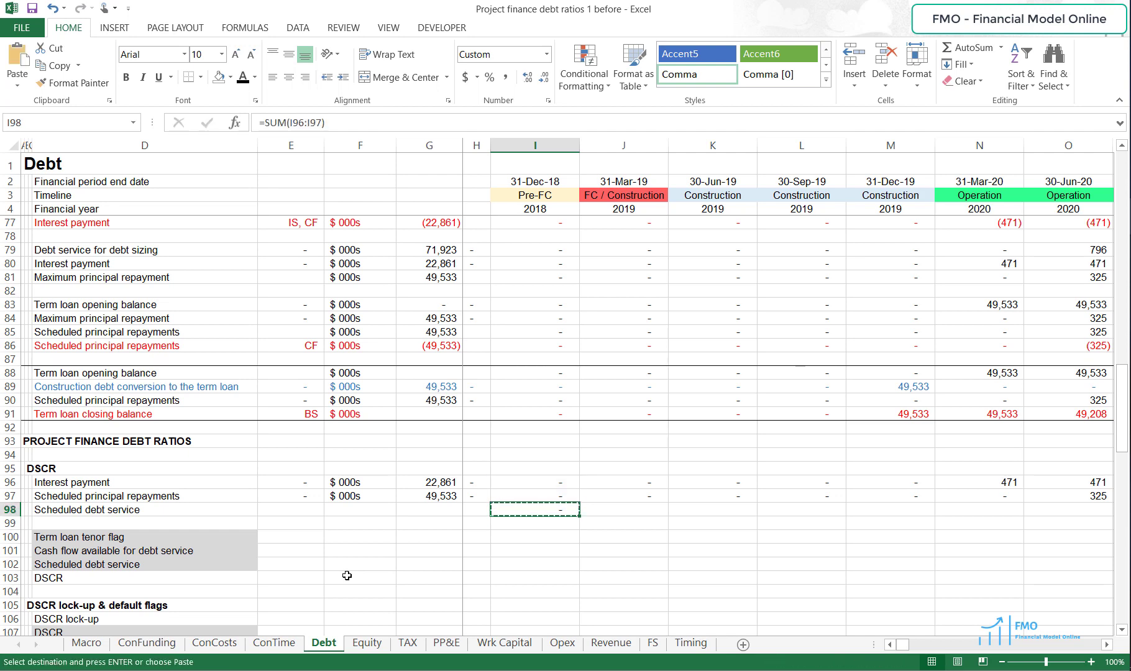
key("ctrl+shift+Right")
key("ctrl+v")
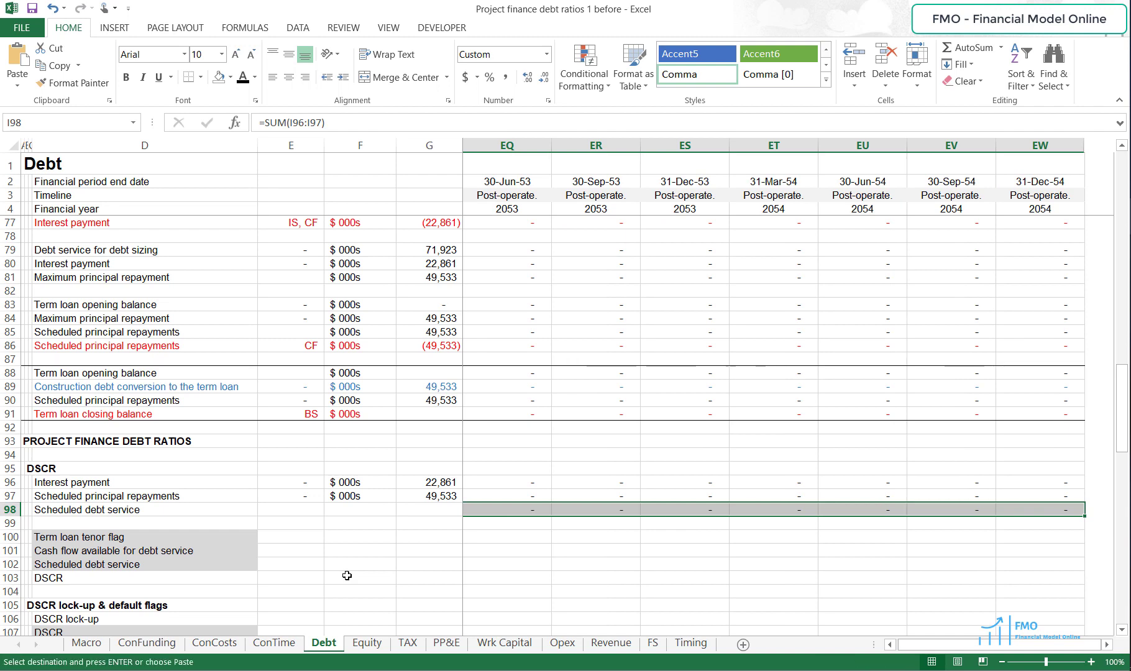
key("Escape")
Step: Add the row total for scheduled debt service in G98 with =SUM(I98:EW98)
key("Left")
key("Left")
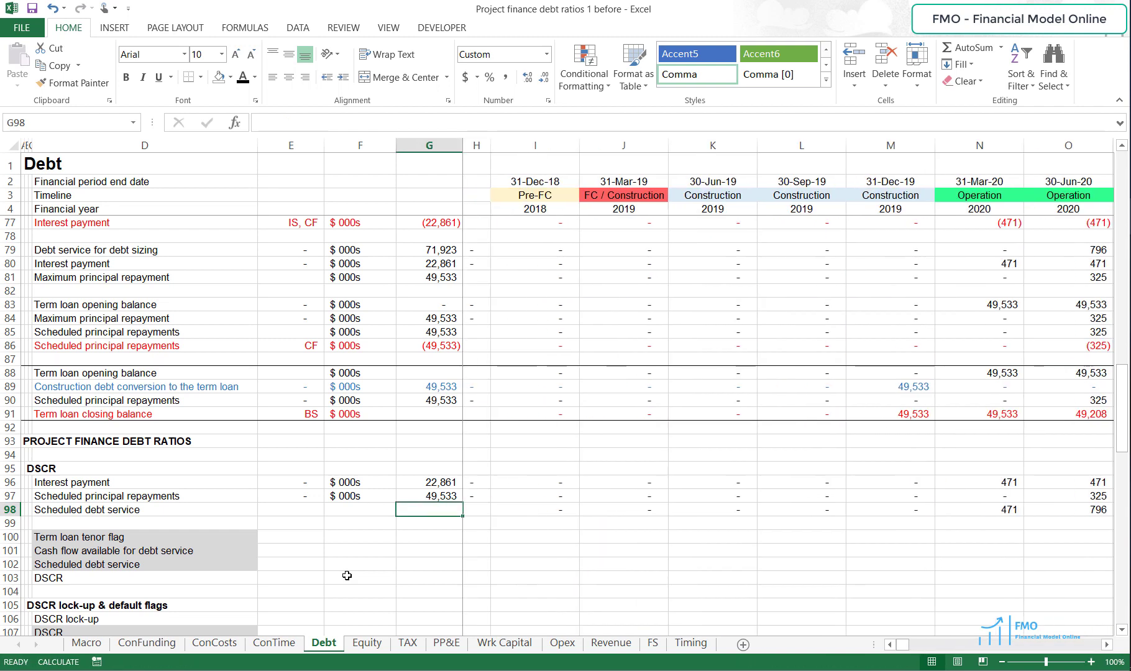
key("alt+equal")
key("Right")
key("Right")
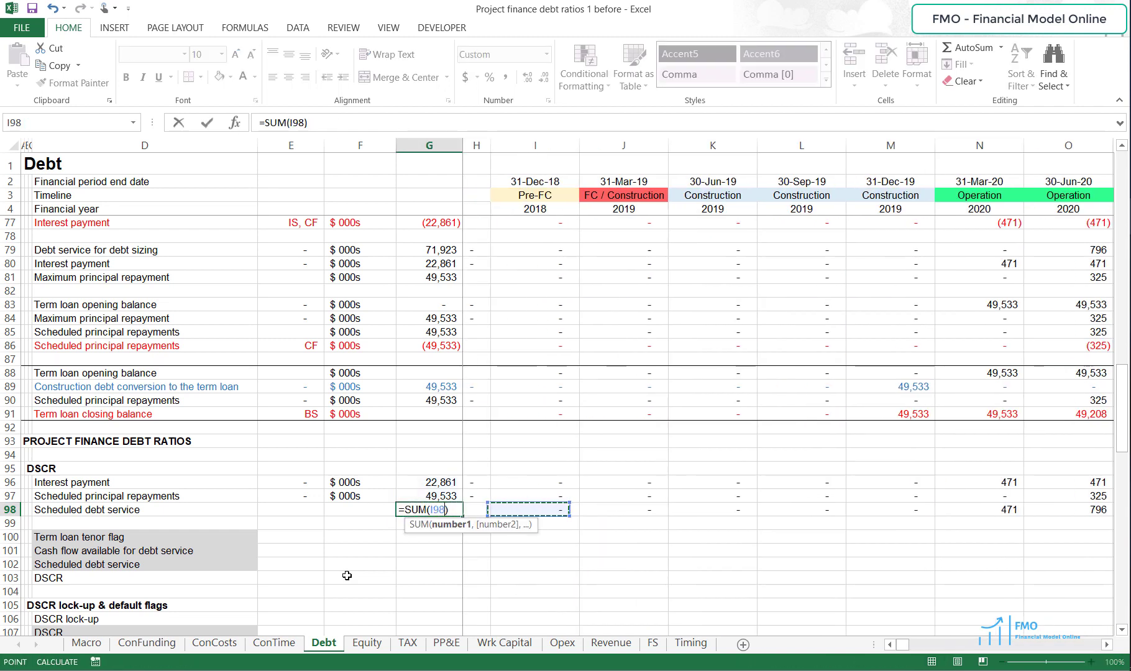
key("ctrl+shift+Right")
key("F2")
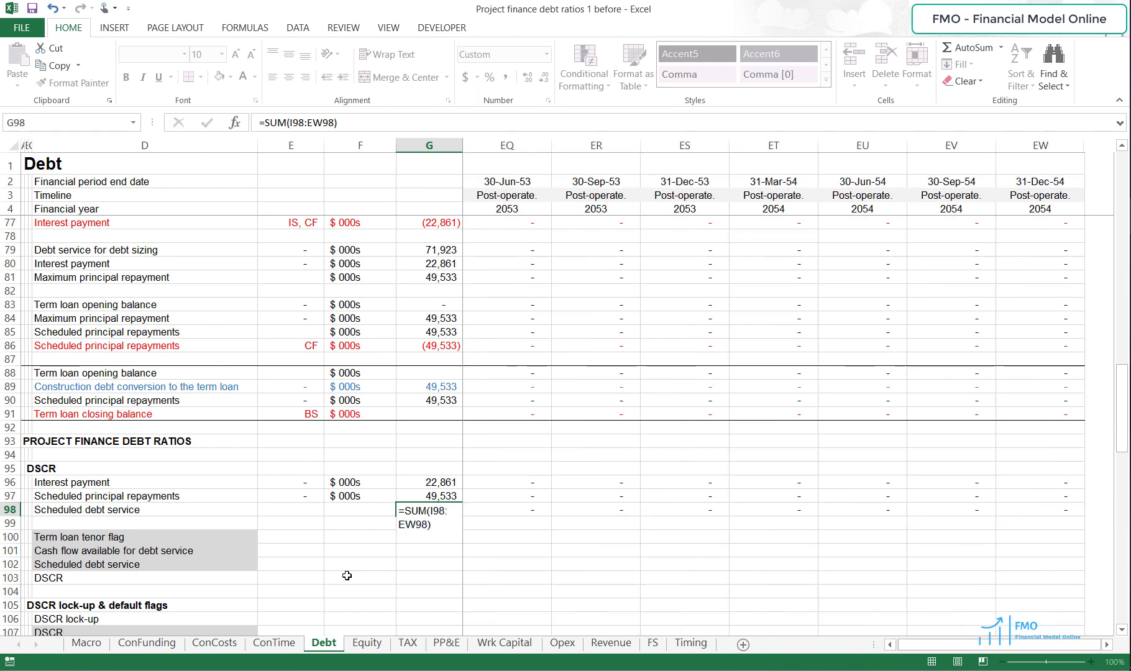
key("Return")
Step: Enter the unit label "$ 000s" in F98 for scheduled debt service and check the formula in N98
key("Left")
key("Up")
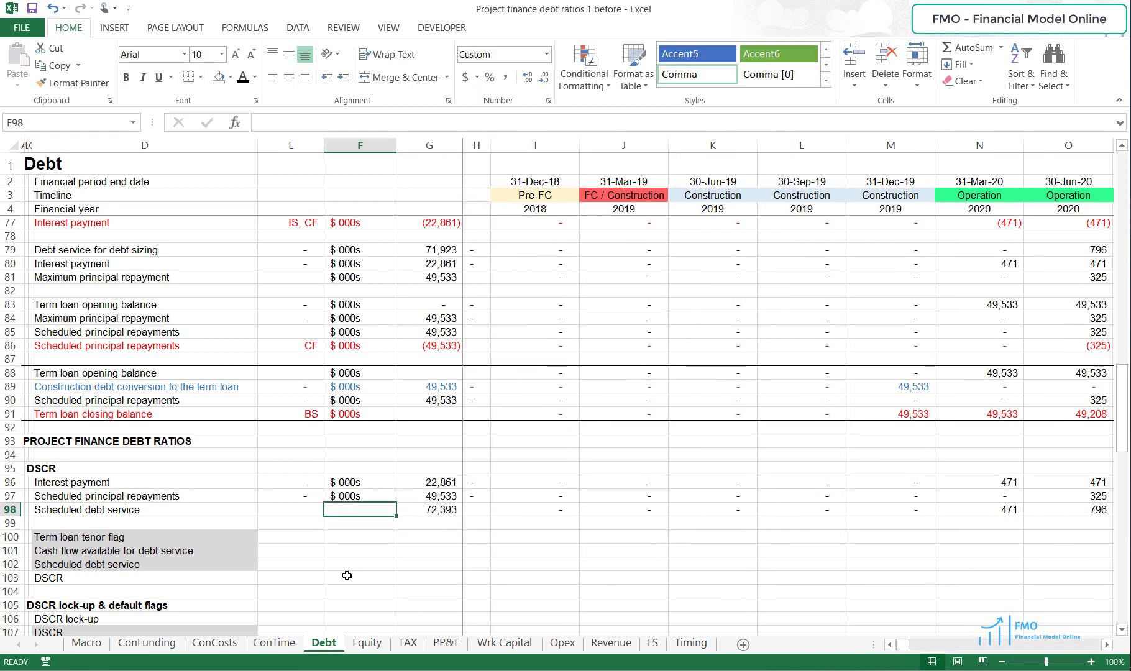
type("$ 00")
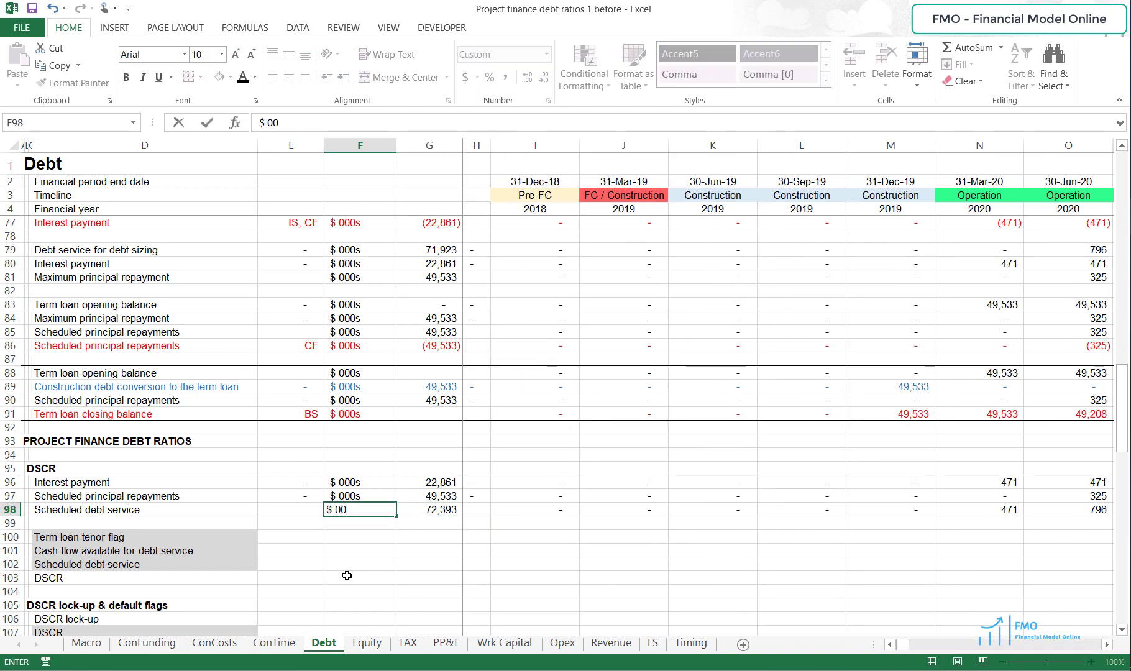
type("0s")
key("Return")
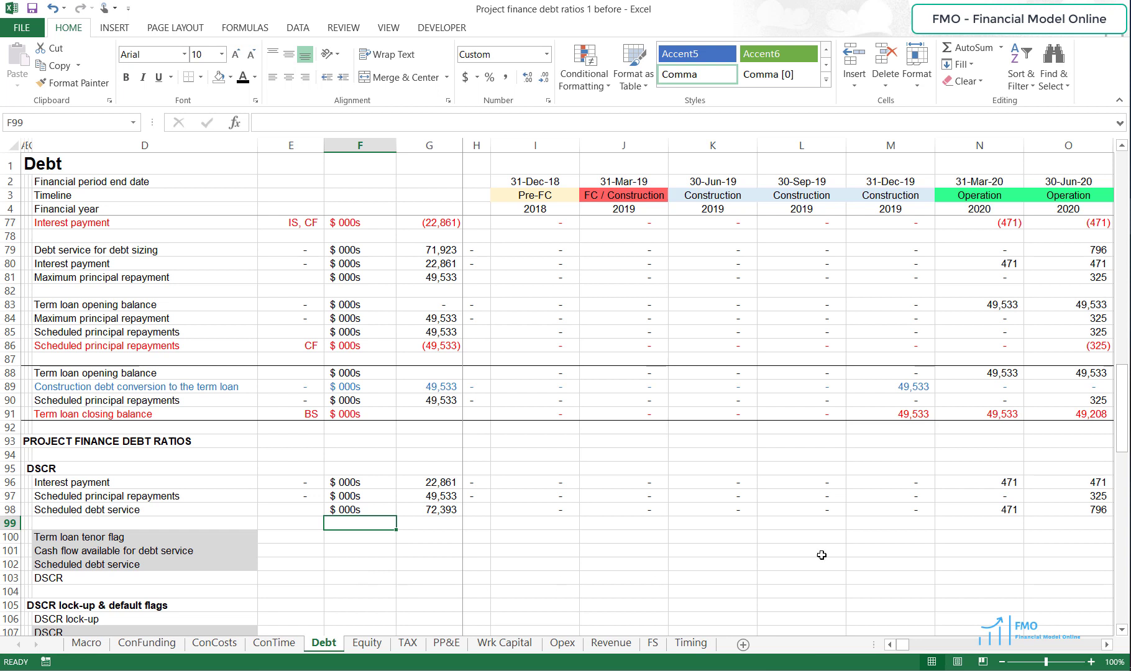
left_click(980, 513)
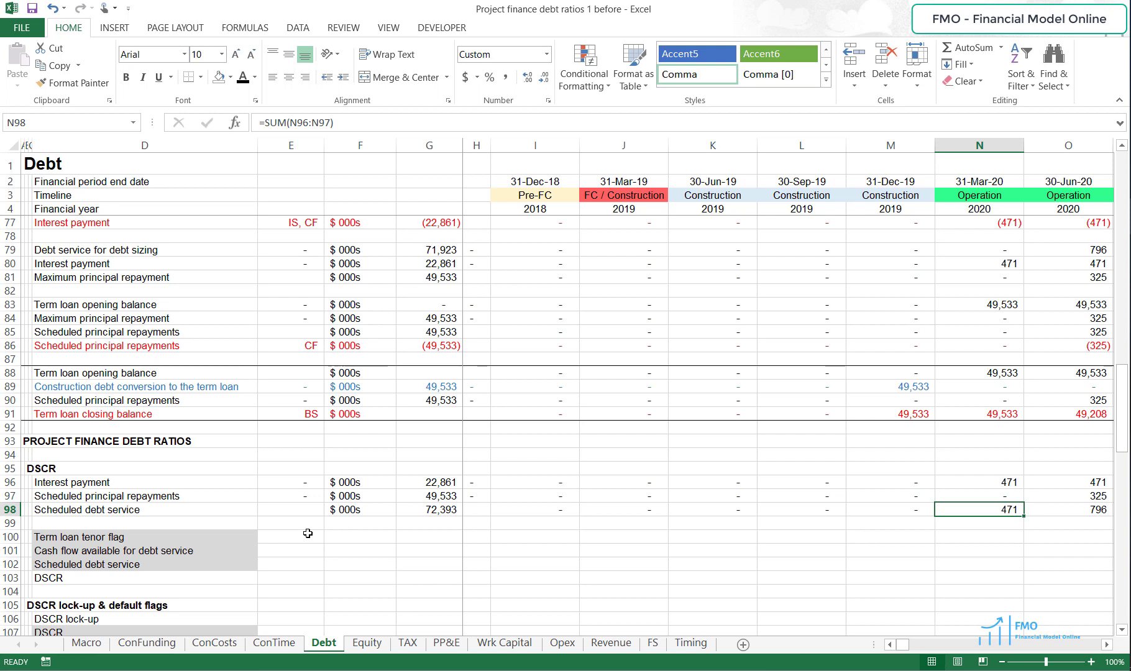
Step: Copy the term loan tenor flag row 52 into row 100 of the DSCR section
left_click(8, 537)
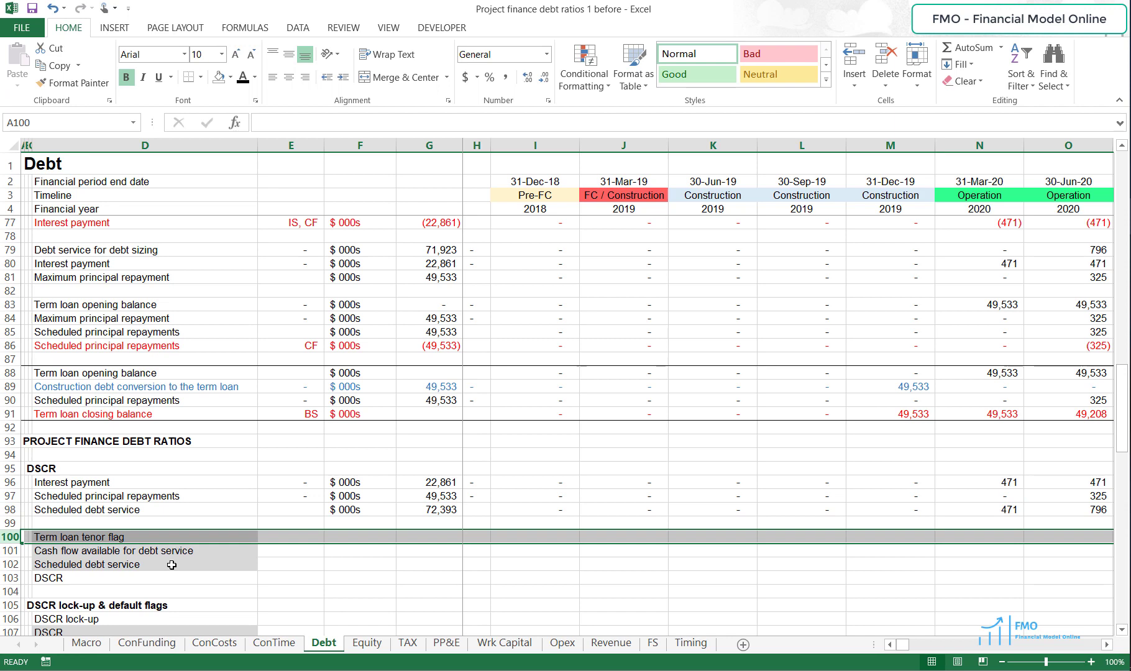
scroll(174, 565, "up", 4)
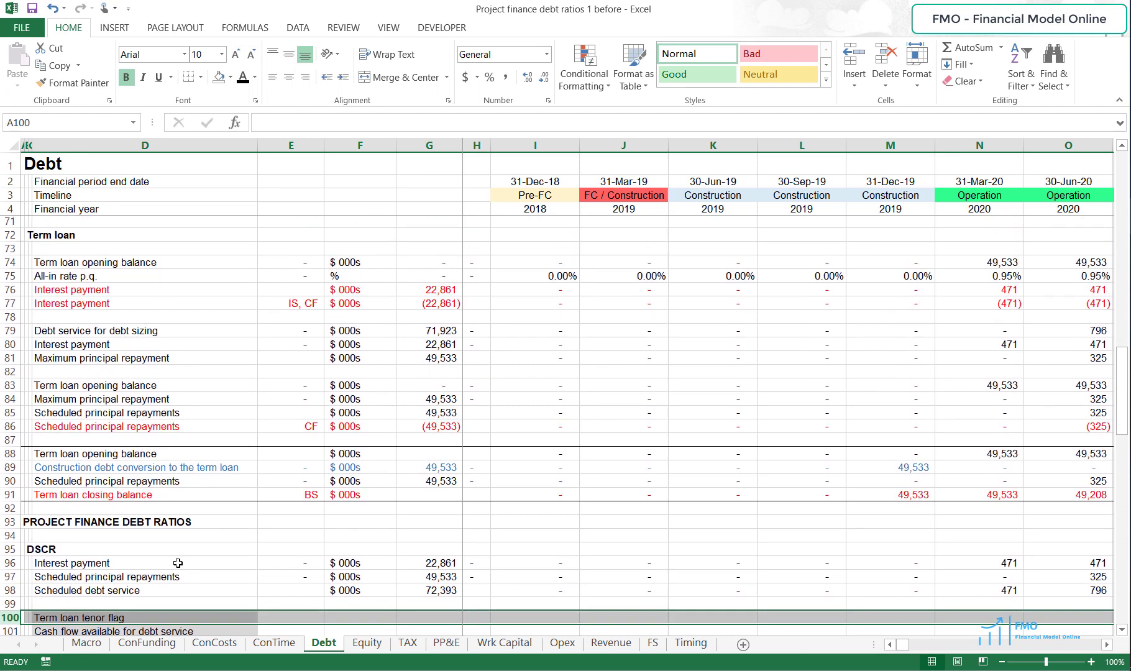
scroll(178, 563, "up", 2)
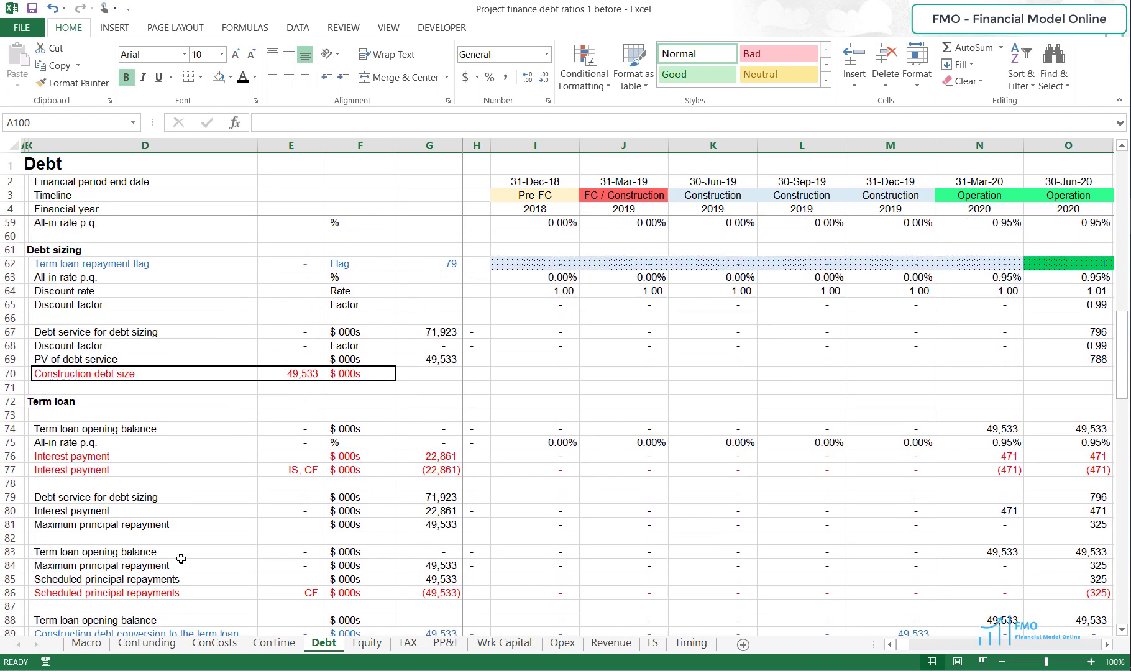
scroll(181, 558, "up", 4)
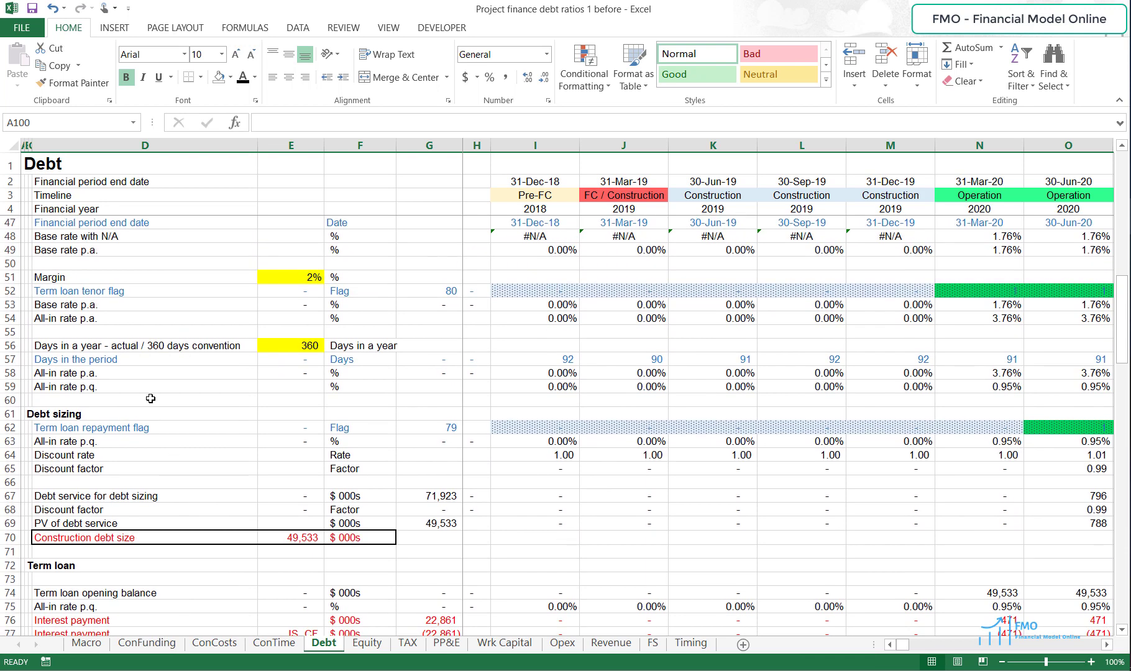
left_click(11, 290)
key("ctrl+c")
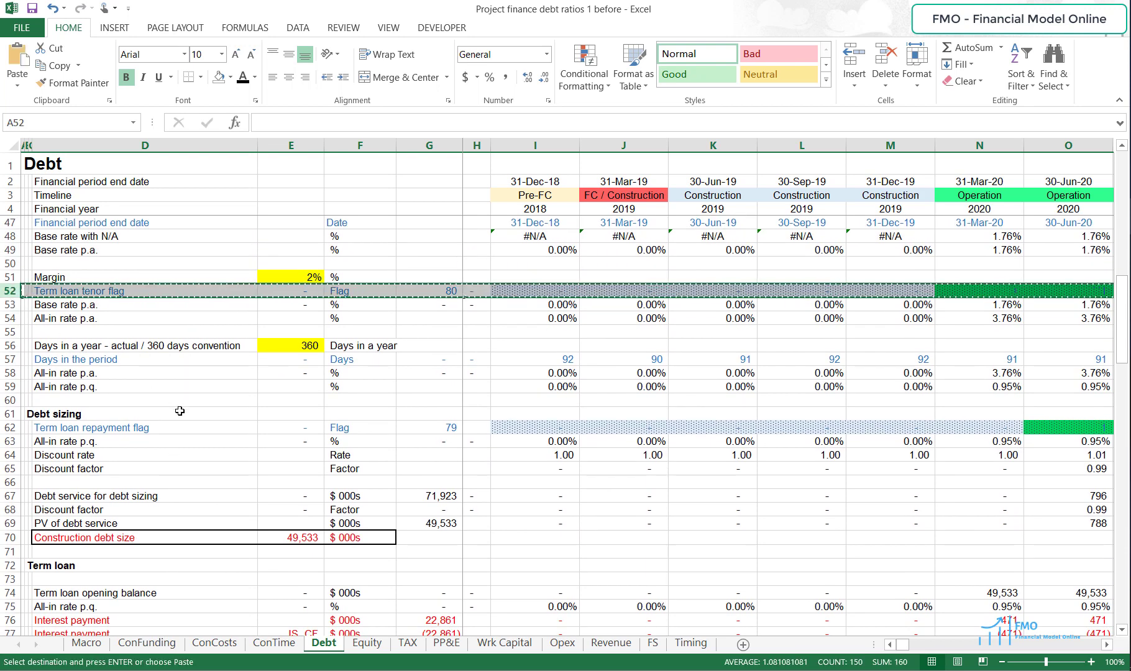
scroll(180, 411, "down", 9)
scroll(179, 410, "down", 2)
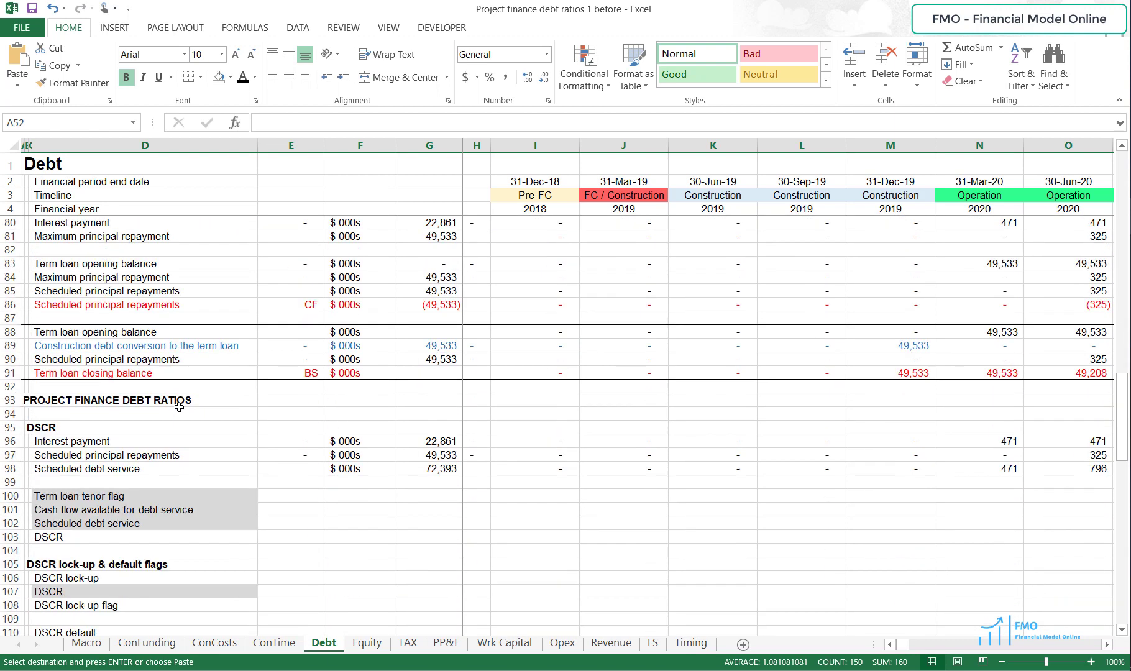
left_click(10, 496)
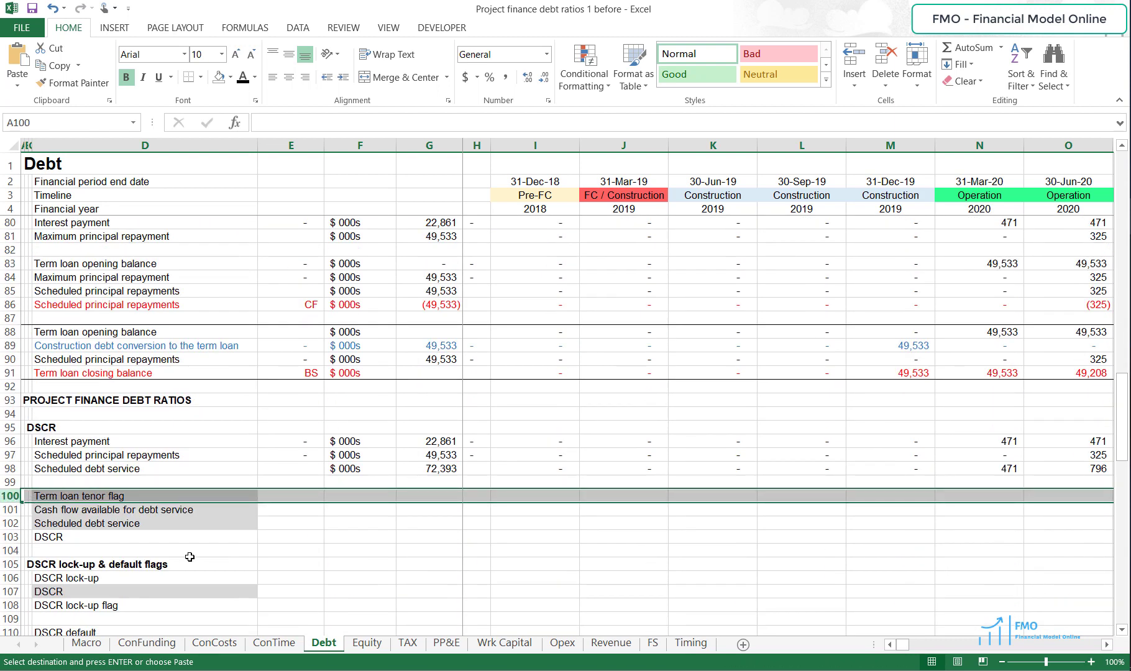
key("ctrl+v")
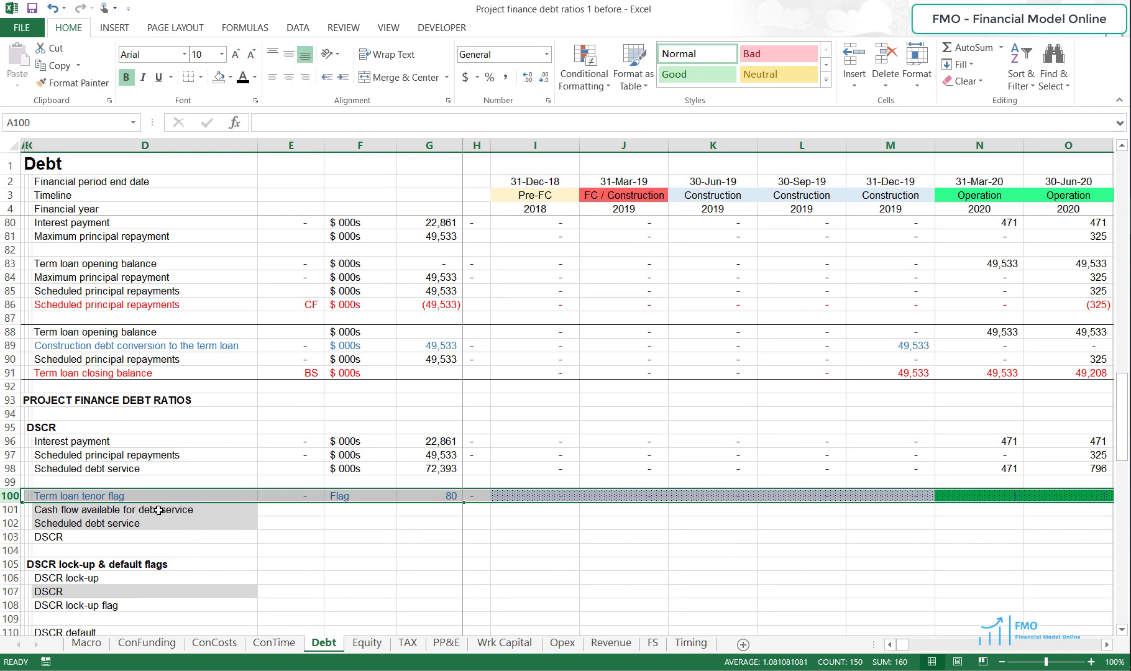
Step: Copy the cash flow available for debt service row 15 into row 101 of the DSCR section
left_click(158, 511)
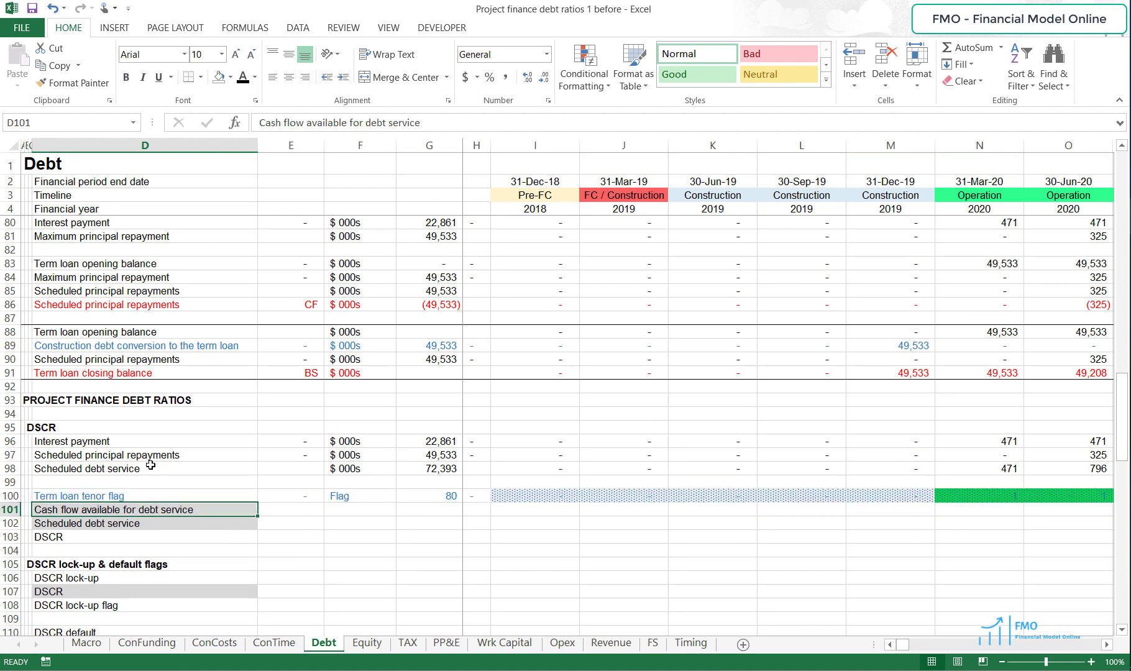
scroll(151, 464, "up", 3)
scroll(151, 465, "up", 10)
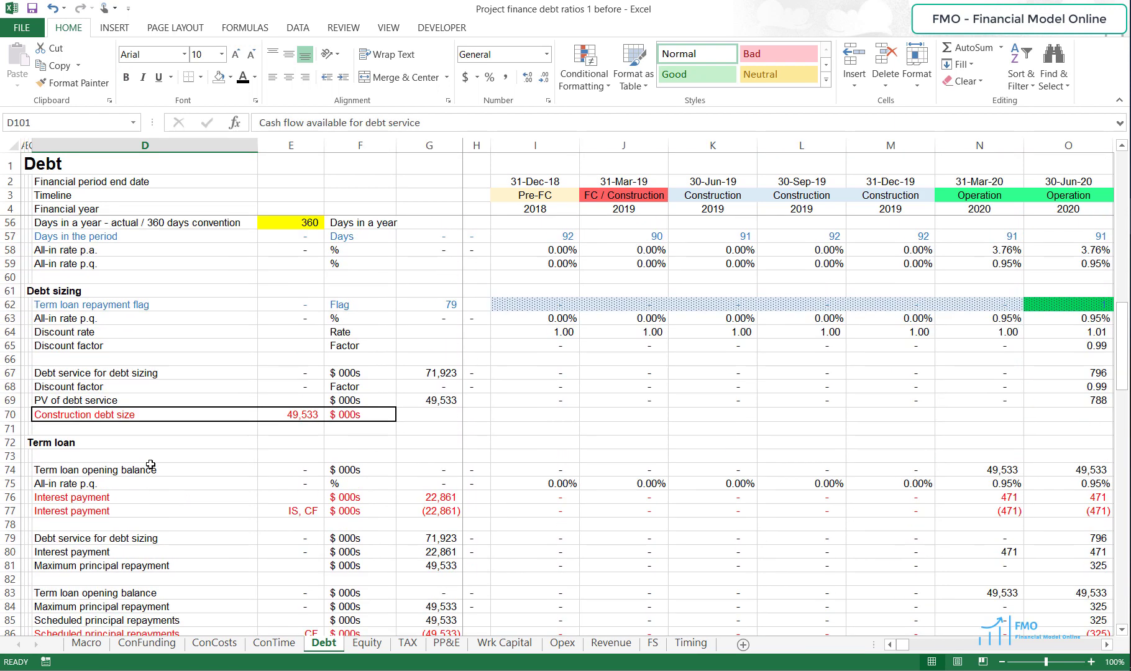
scroll(151, 465, "up", 11)
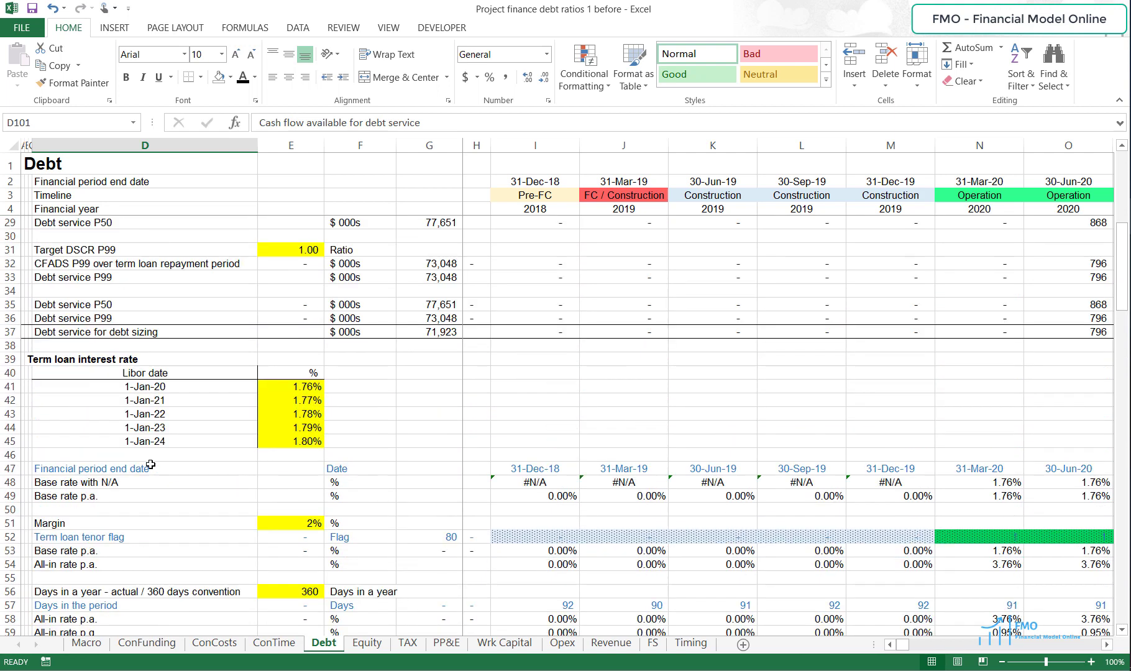
scroll(151, 465, "up", 1)
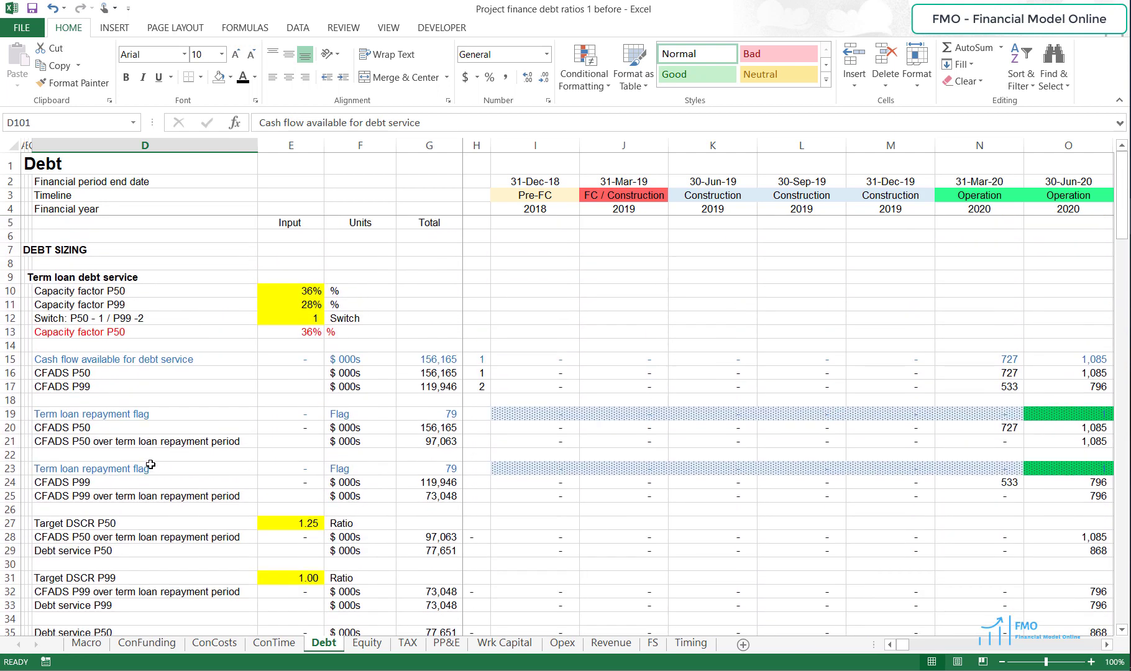
left_click(9, 359)
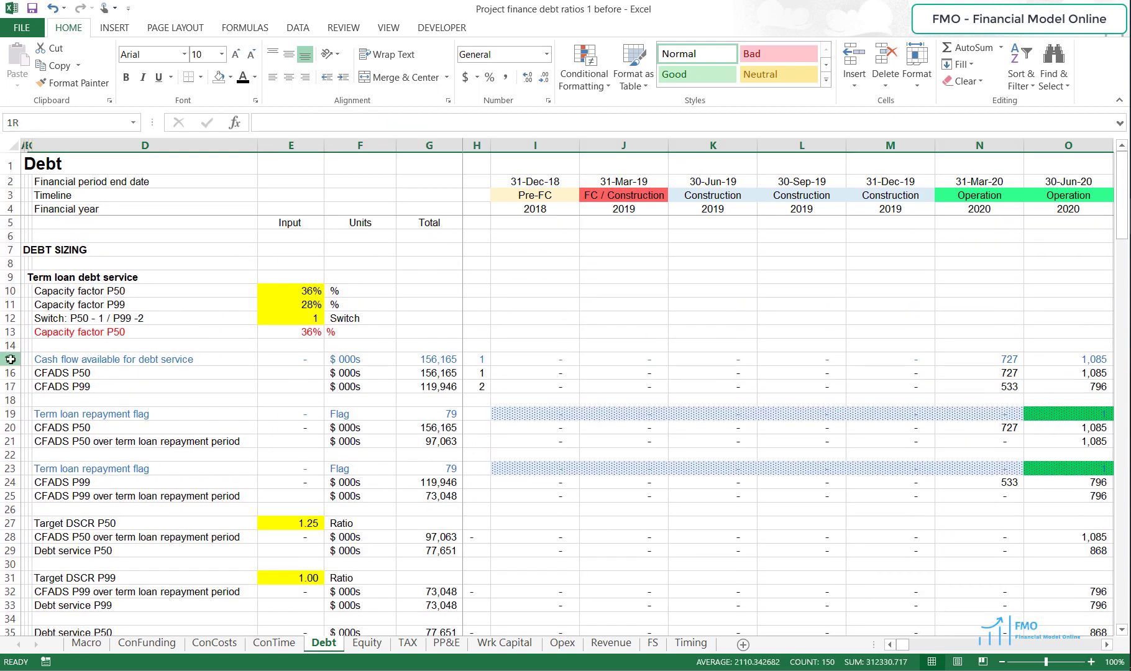
key("ctrl+c")
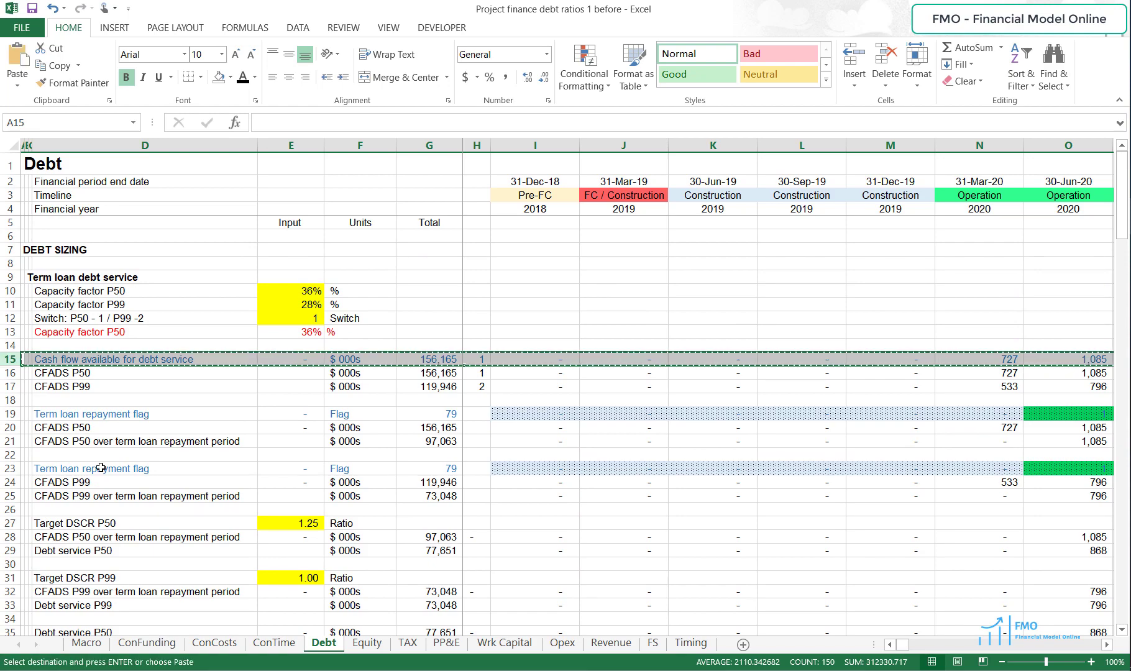
scroll(101, 468, "down", 13)
scroll(112, 482, "down", 15)
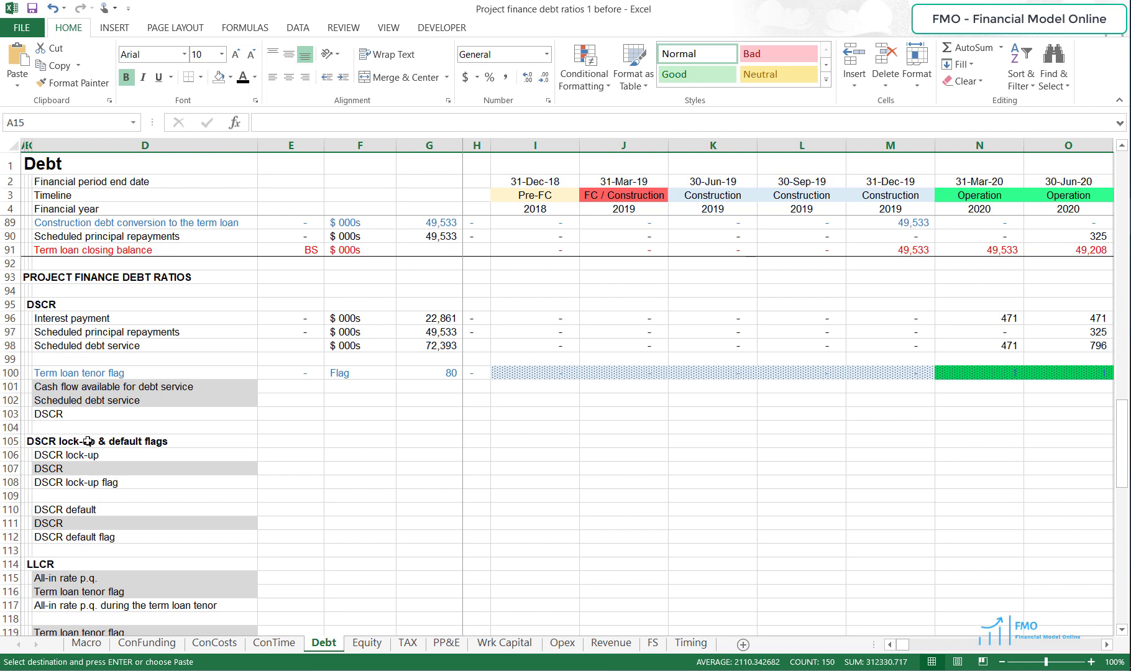
left_click(12, 386)
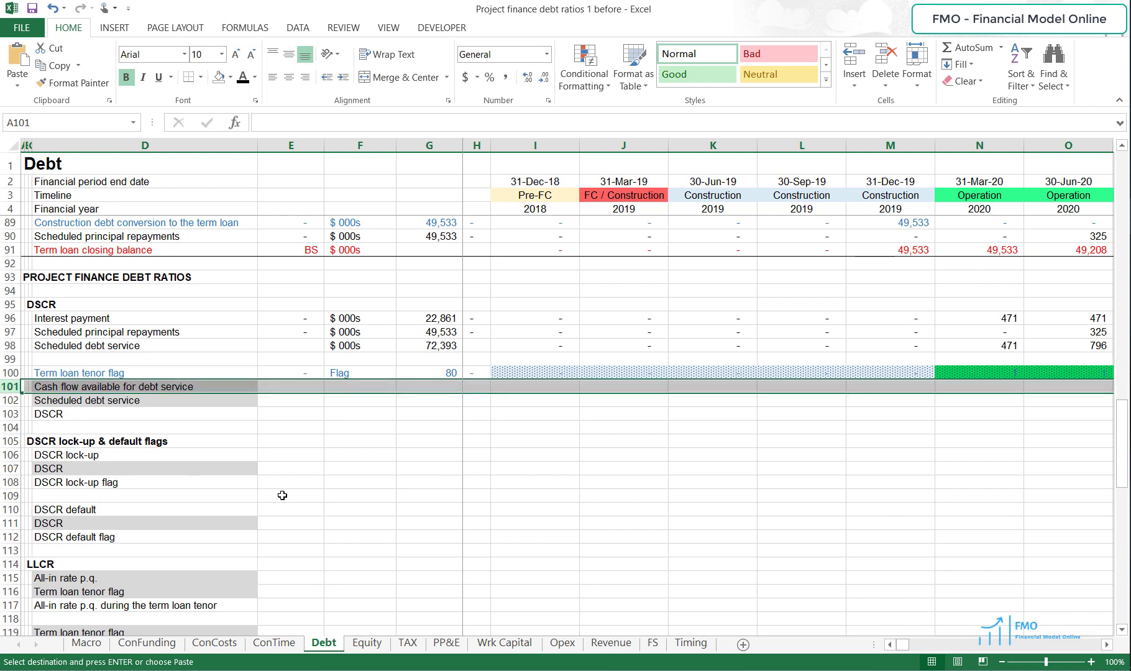
key("ctrl+v")
key("Escape")
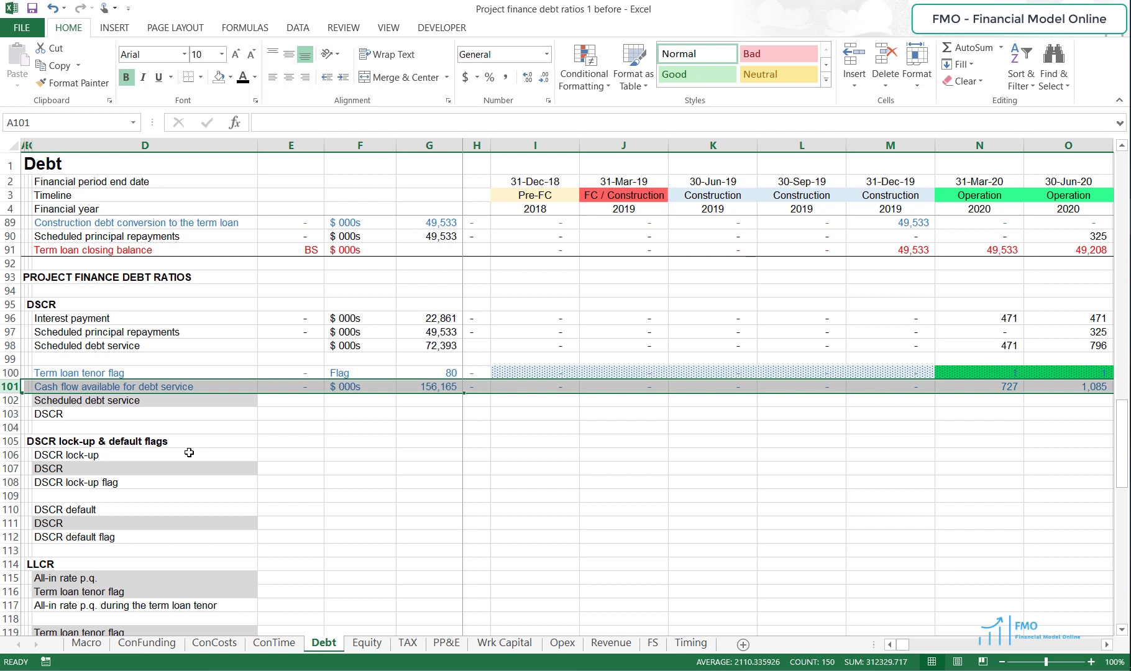
Step: Link D102 to the scheduled debt service label with =D$98
left_click(136, 346)
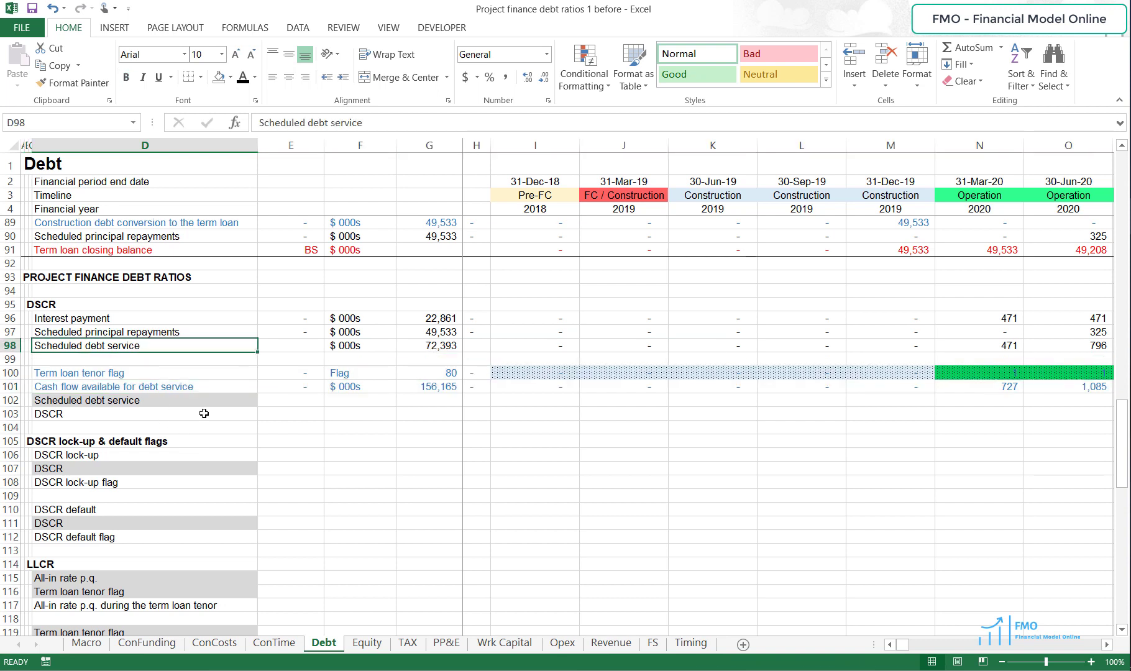
key("ctrl+c")
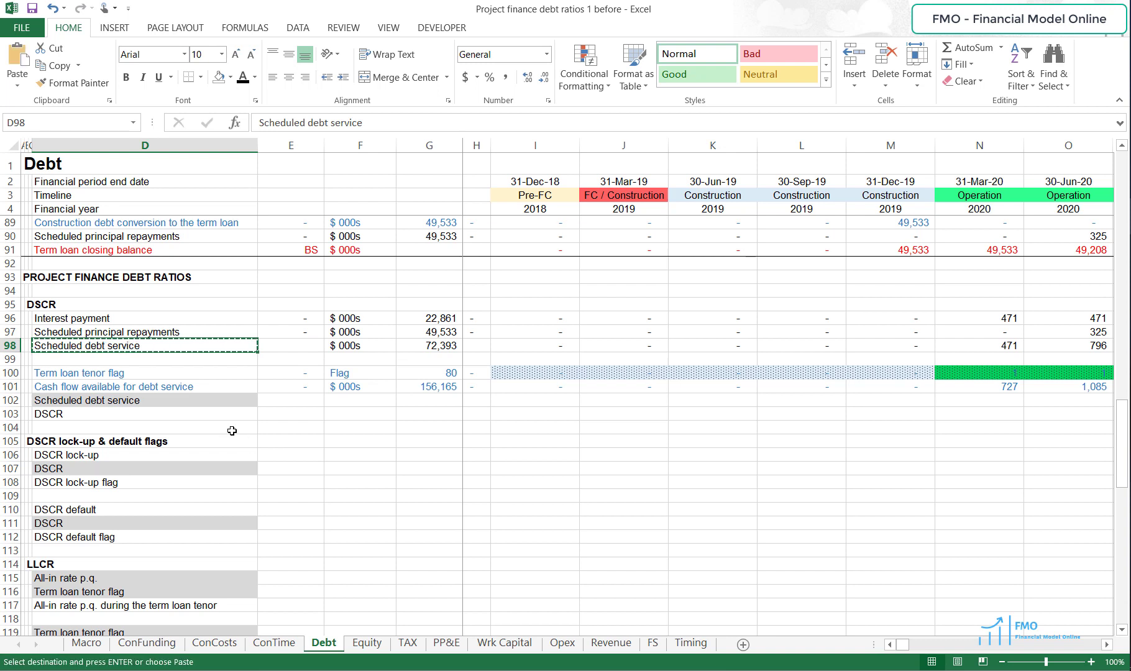
left_click(164, 401)
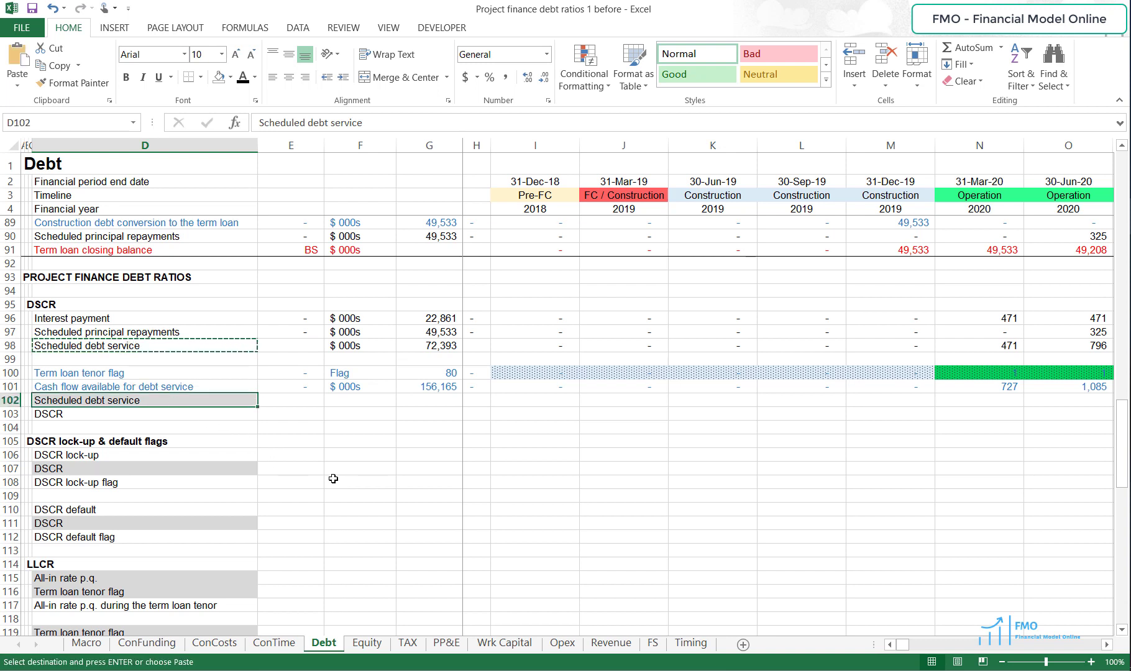
type("=")
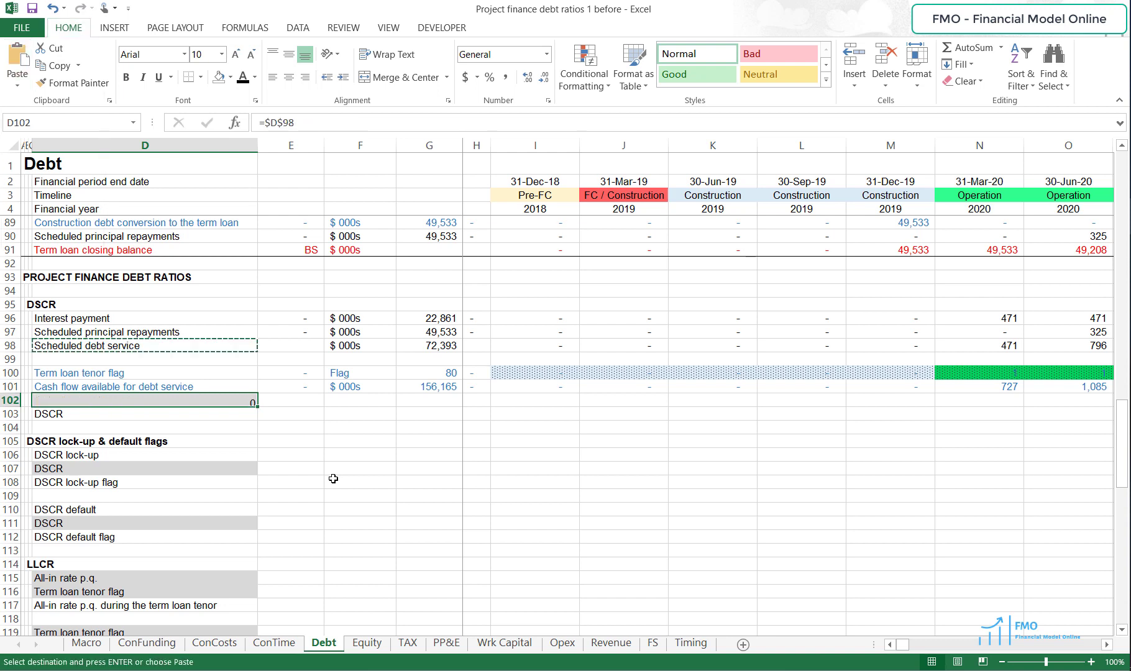
key("Up")
key("Up")
key("Up")
key("Up")
key("F4")
key("F4")
key("ctrl+Return")
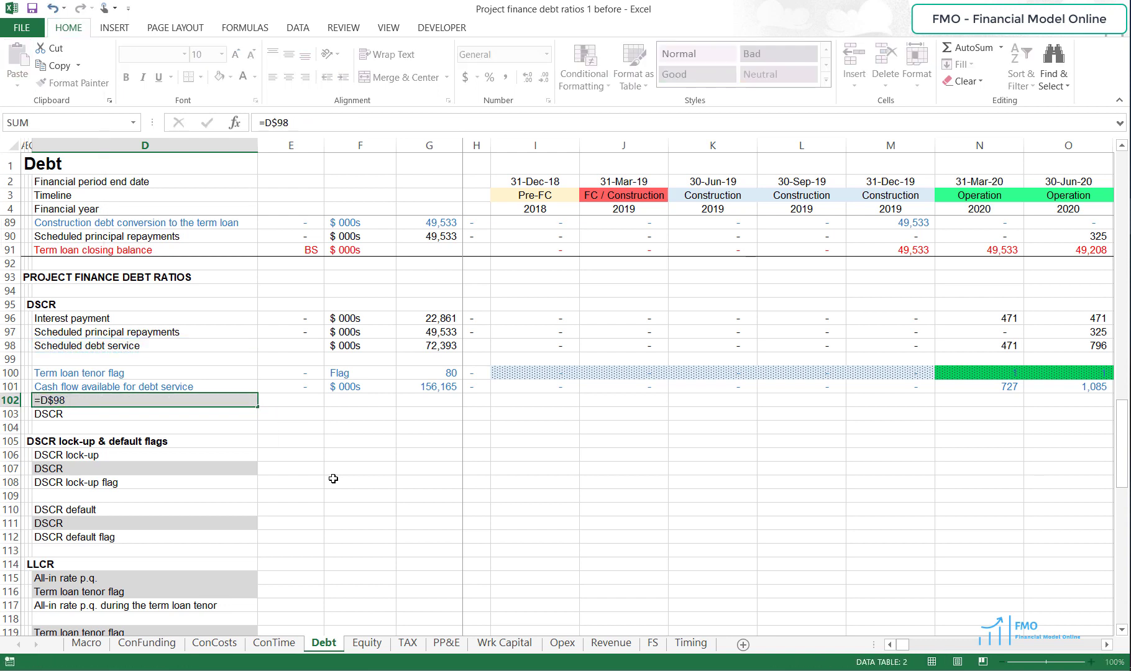
Step: Copy the D102 link across row 102 to column EW
key("ctrl+c")
key("ctrl+shift+Right")
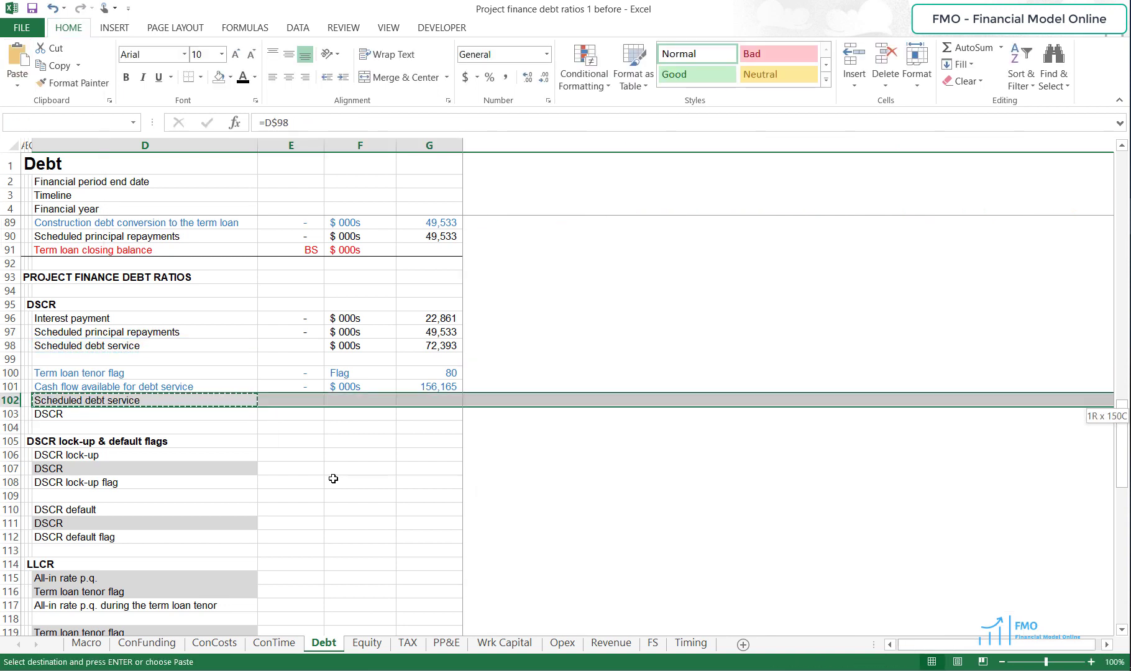
key("Return")
key("ctrl+v")
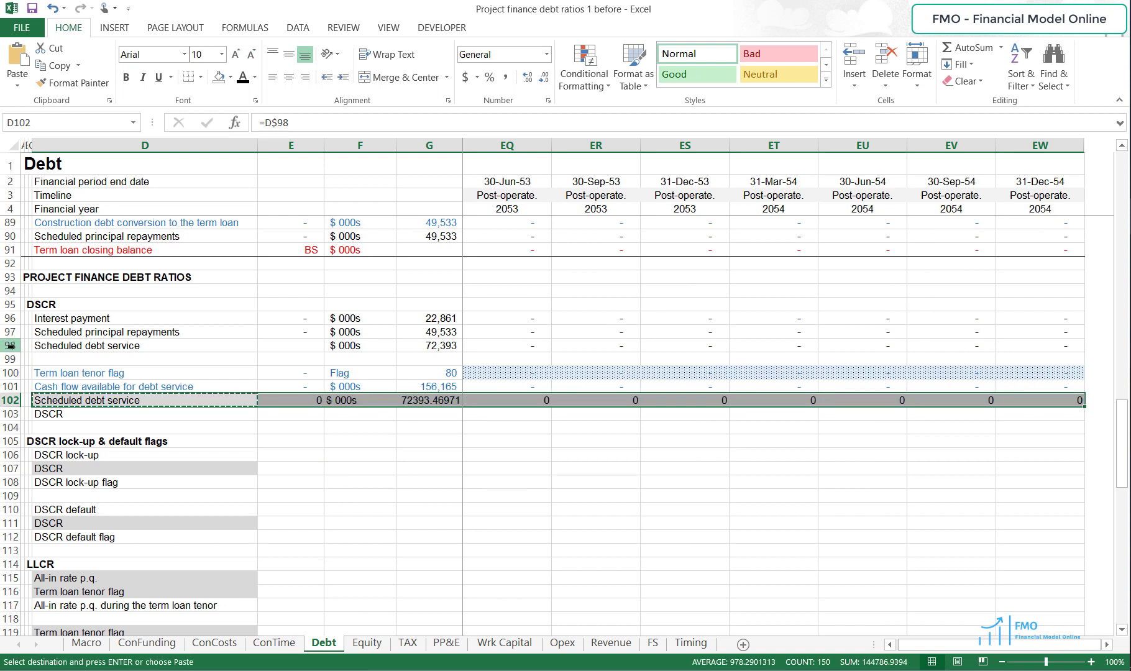
Step: Apply the formatting of scheduled debt service row 98 to row 102
left_click(10, 345)
left_click(86, 83)
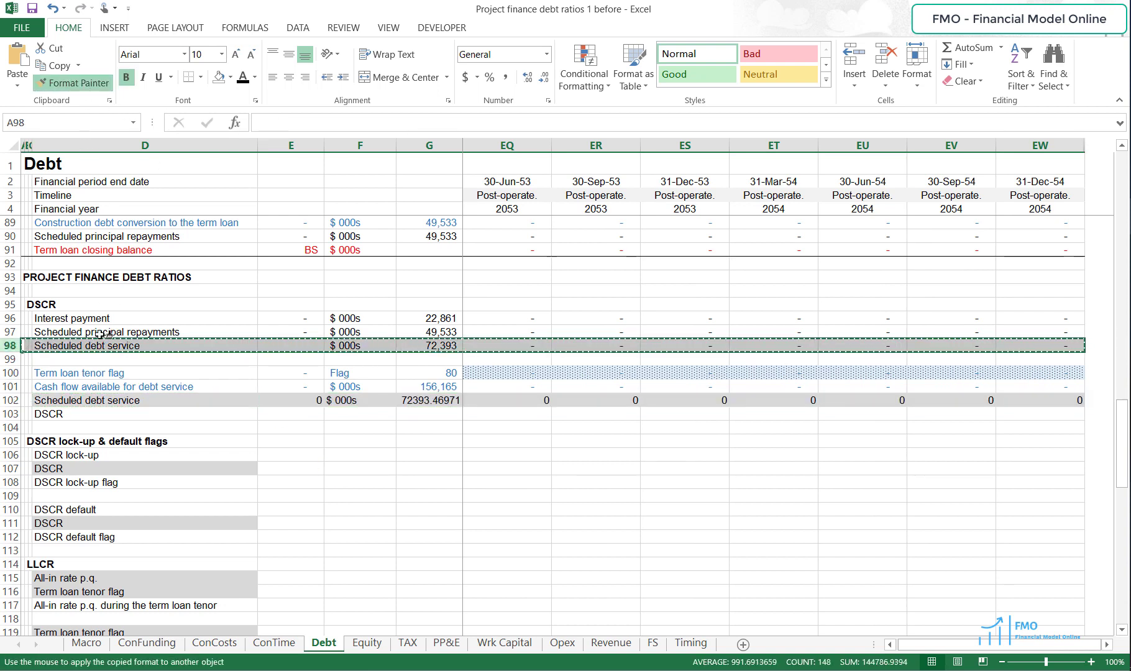
left_click(10, 400)
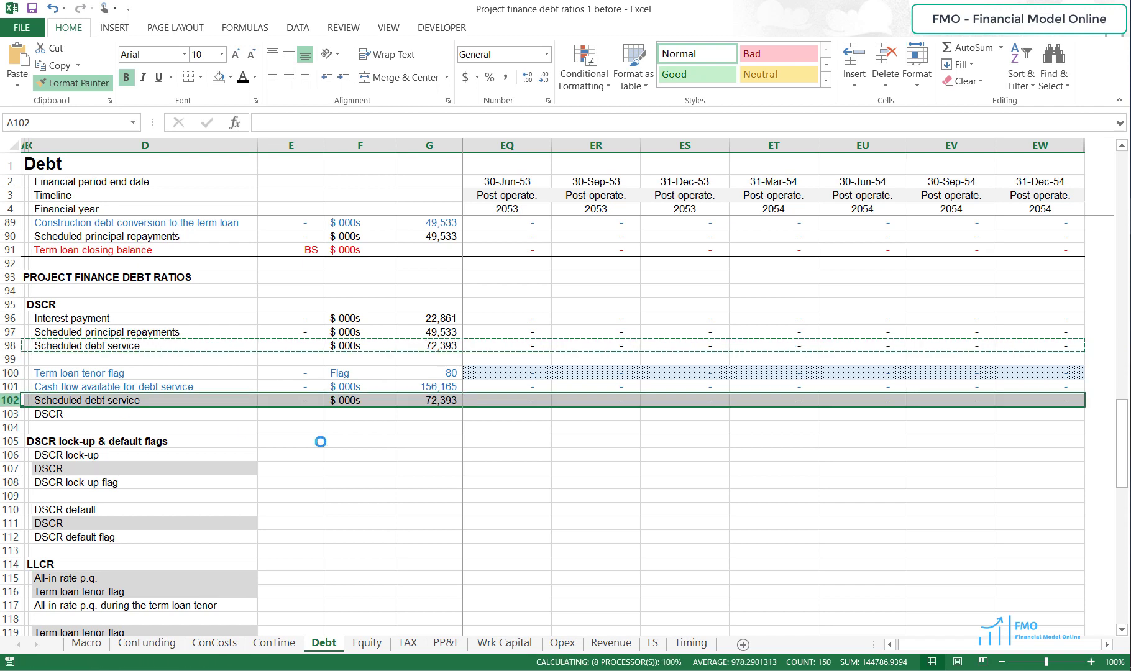
Step: Enter the unit label "Ratio" in F103 for the DSCR row
left_click_drag(410, 414, 490, 414)
left_click(355, 414)
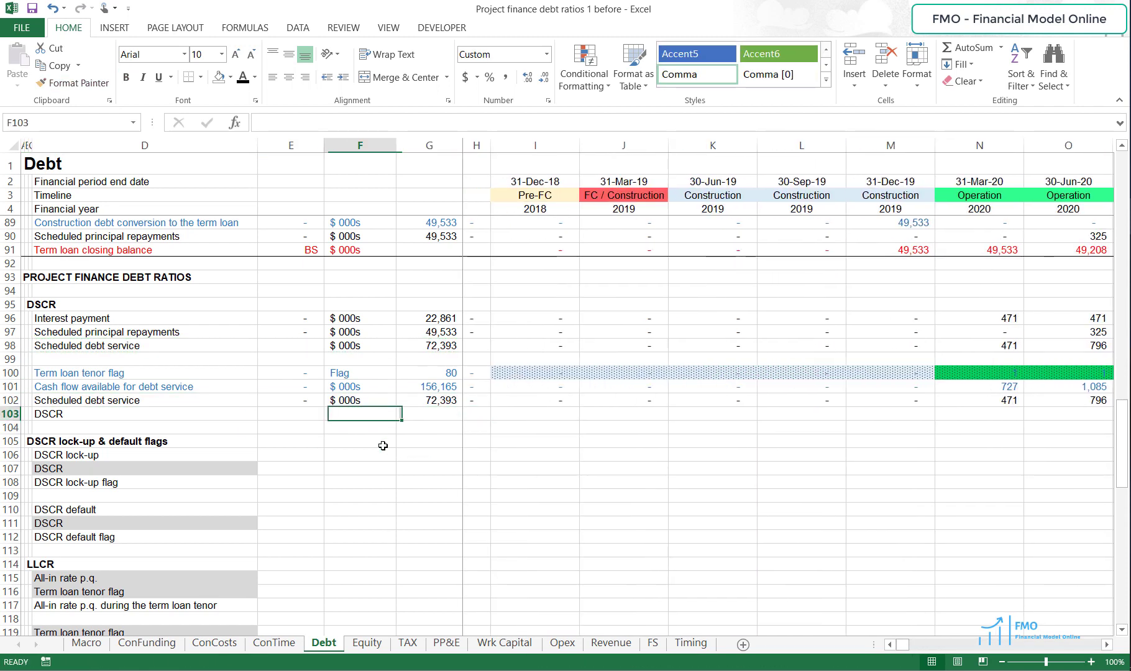
type("Ratio")
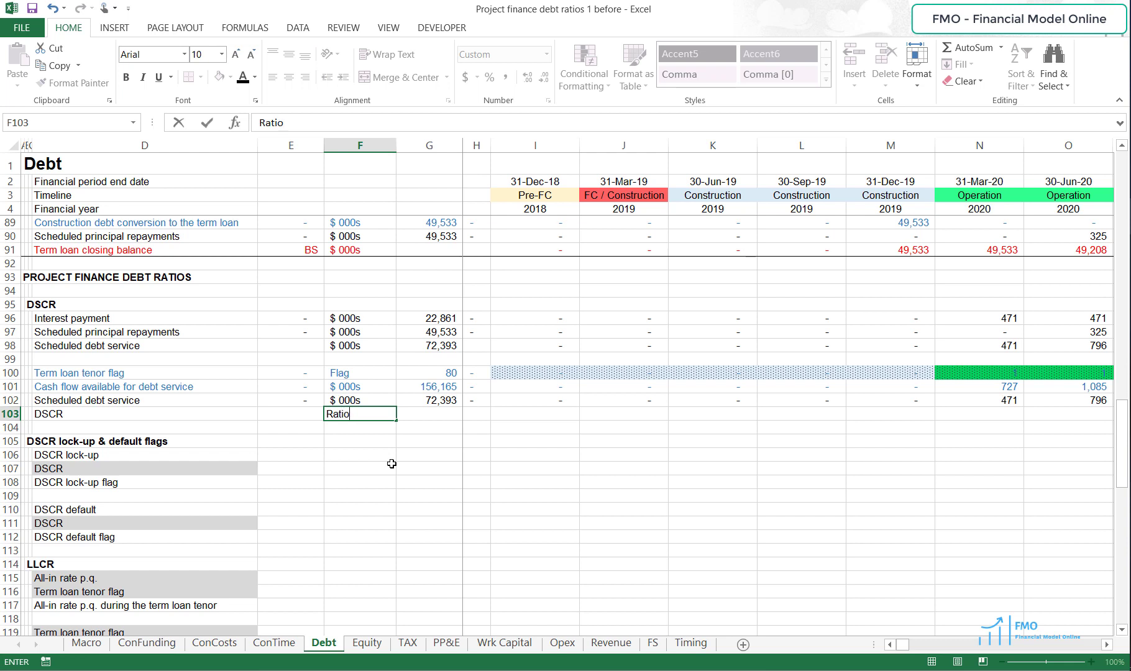
key("Return")
Step: Calculate the DSCR in I103 with =IF(I100=1,I101/I102,"n/a") and copy the formula across all periods to column EW
left_click(520, 414)
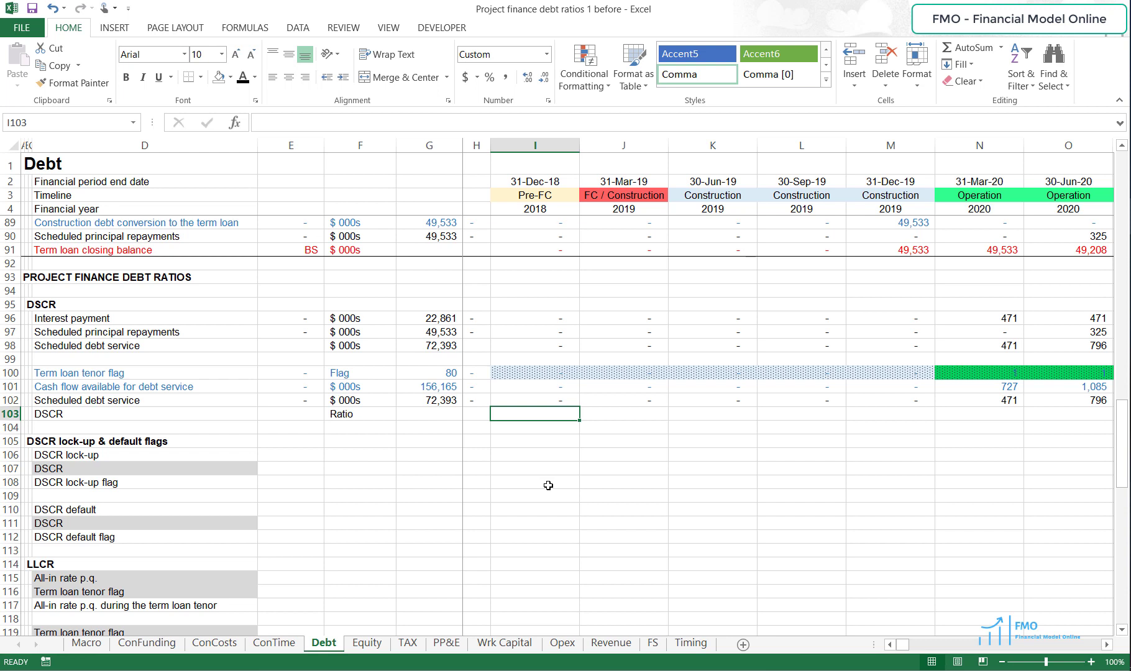
type("=if(")
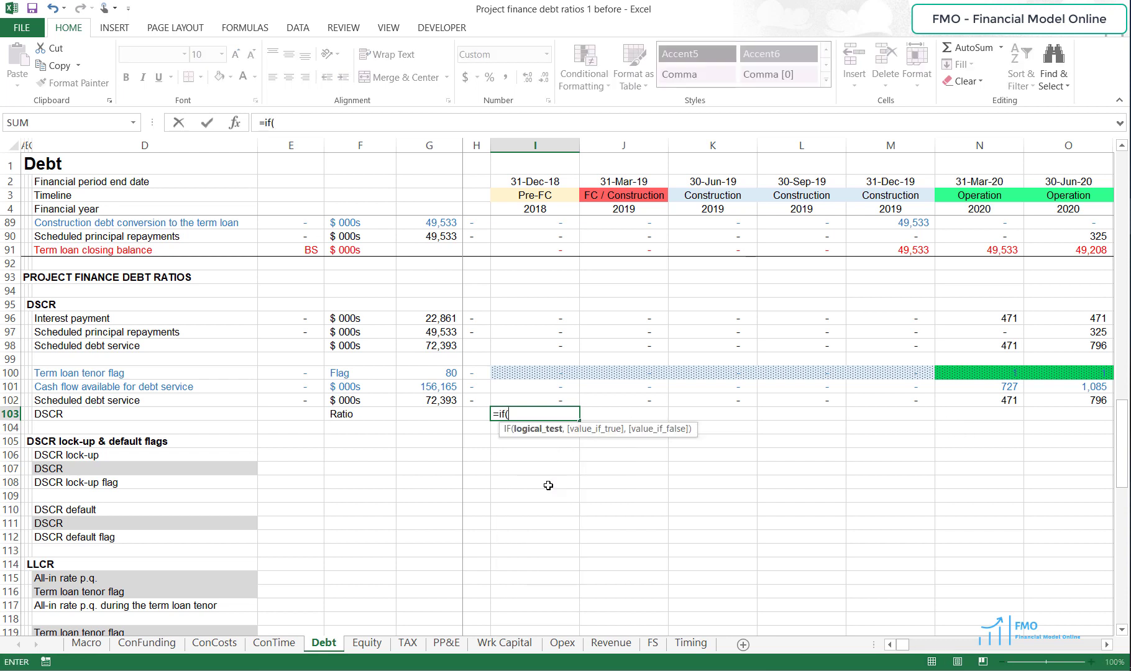
left_click(534, 372)
type("=")
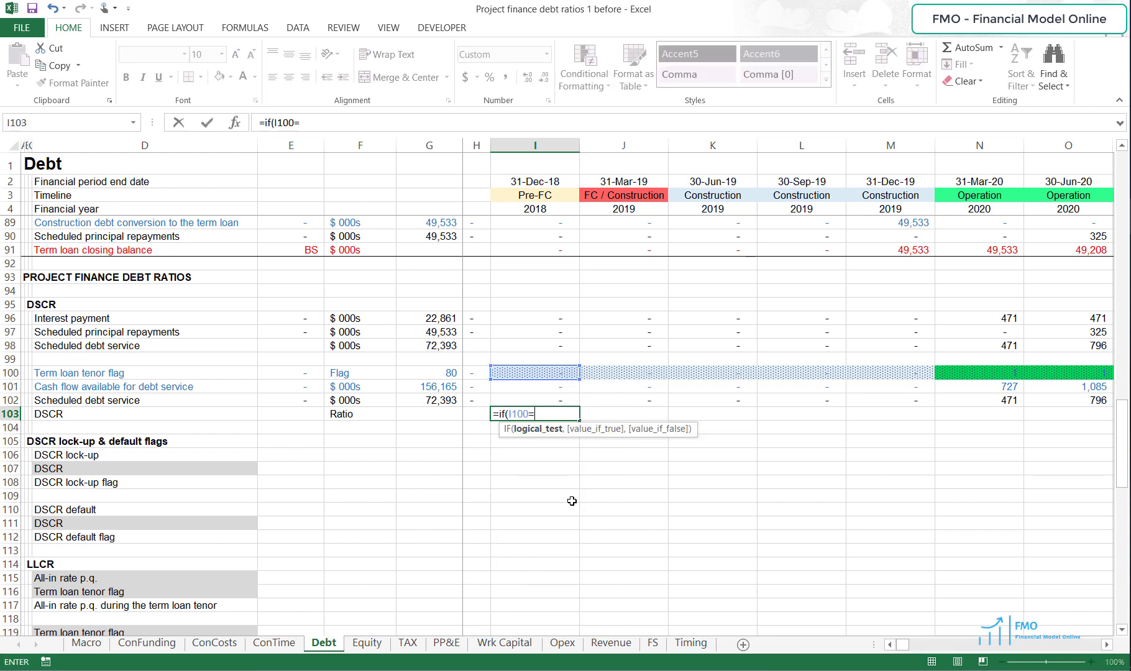
type("1,")
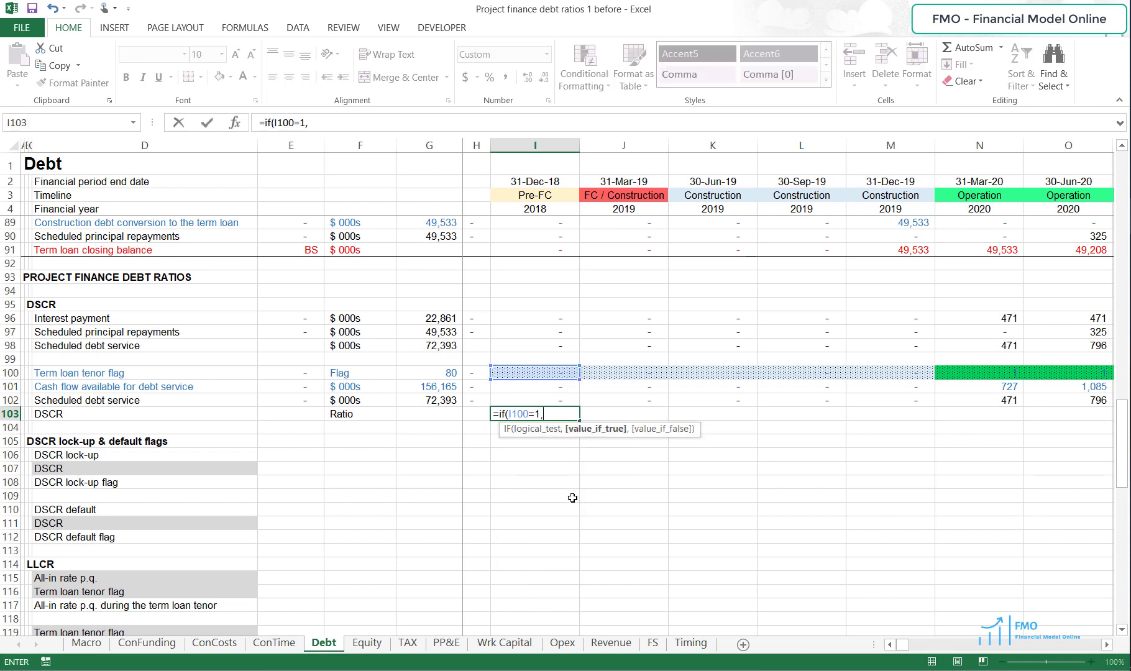
left_click(544, 387)
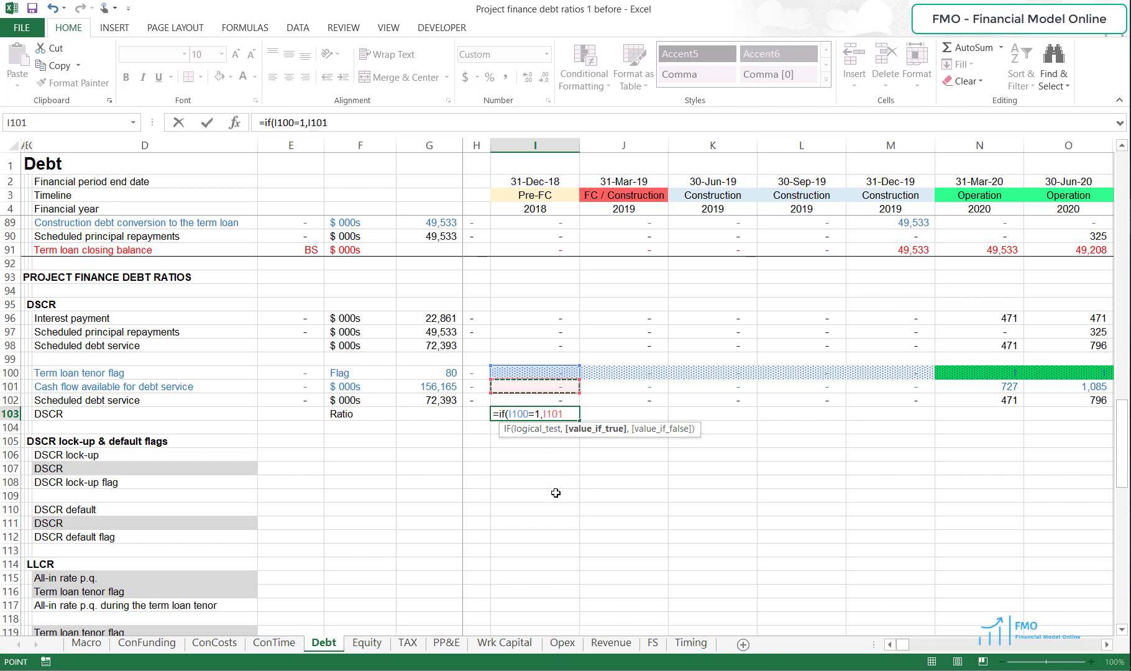
type("/")
left_click(509, 401)
type(",")
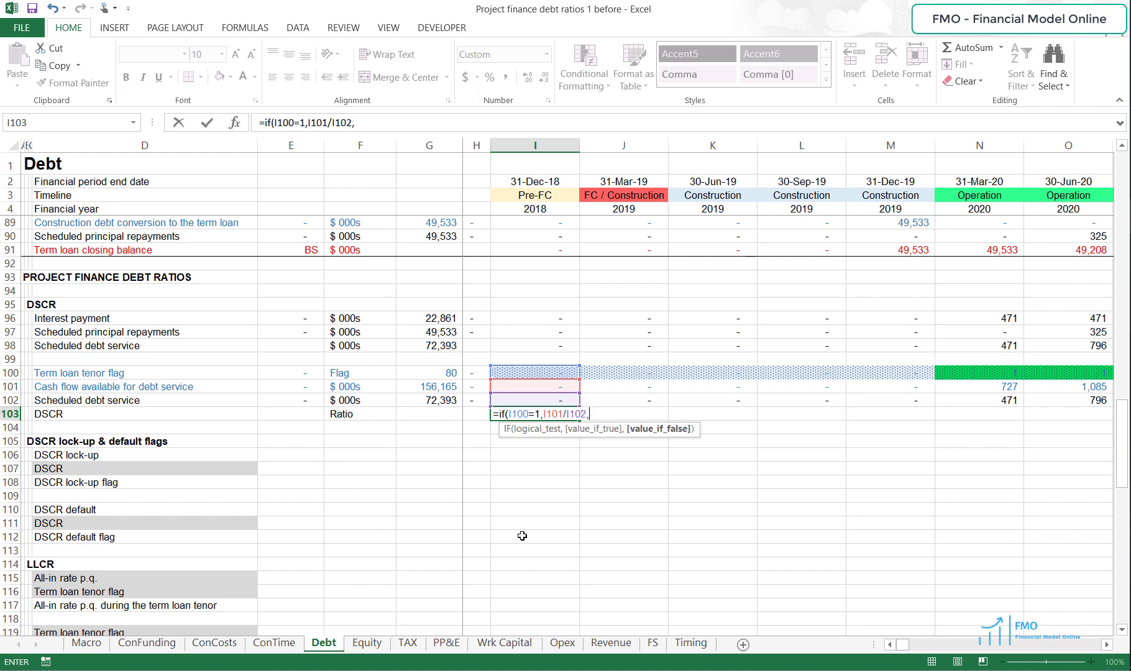
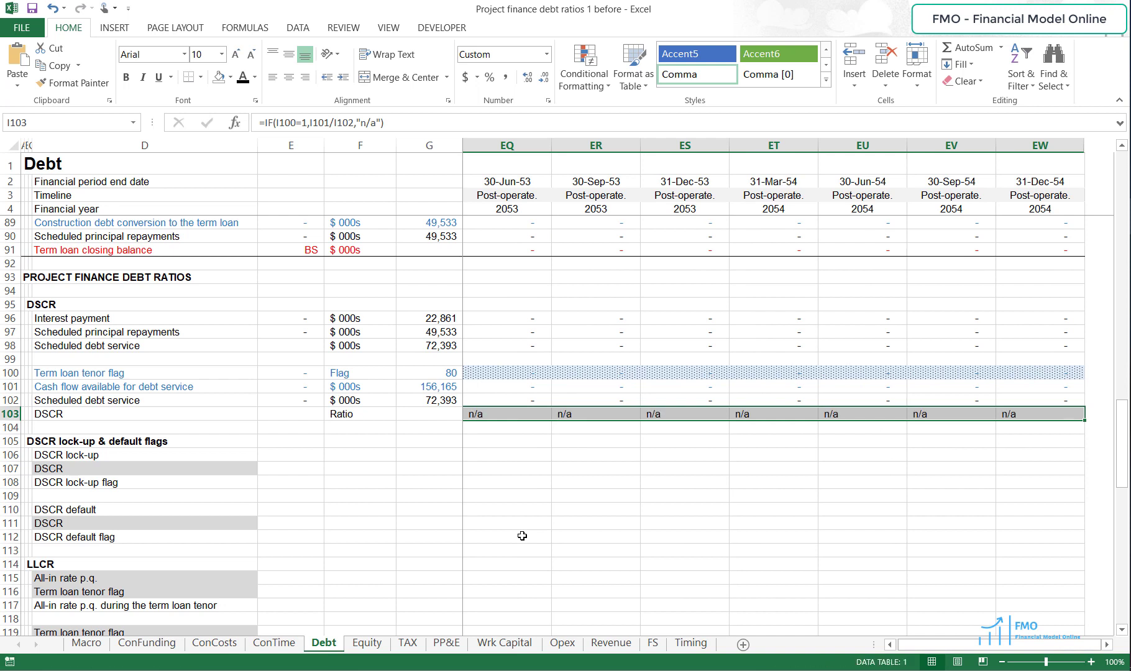
key("ctrl+v")
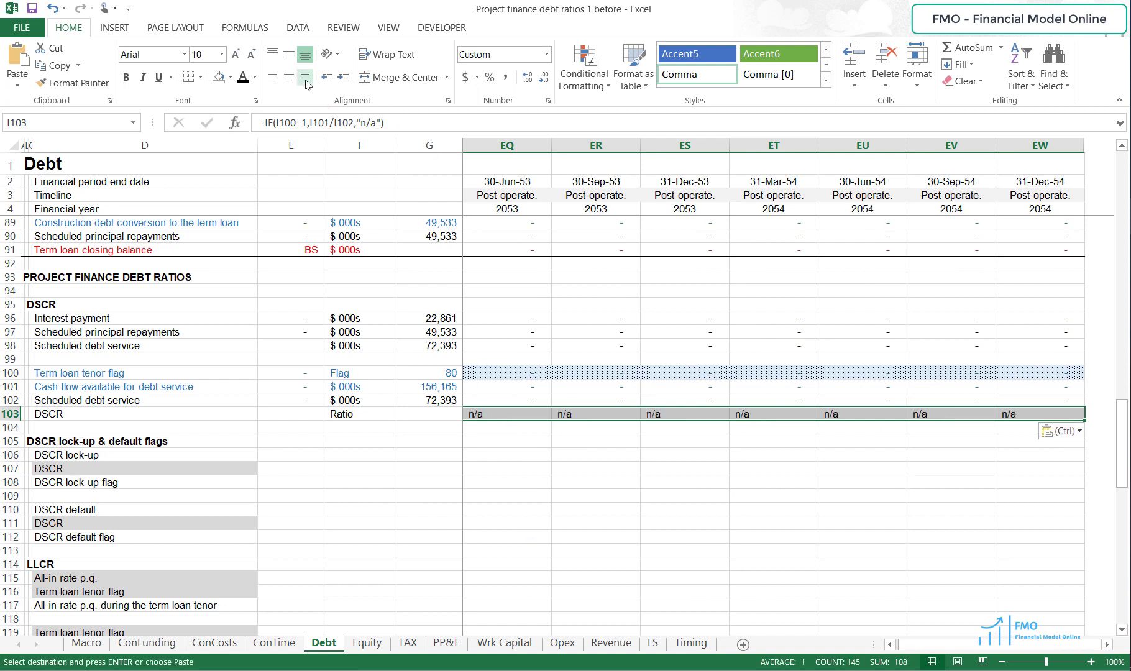
Step: Right-align the DSCR values in row 103 from column I to EW and show them with two decimal places
left_click(304, 77)
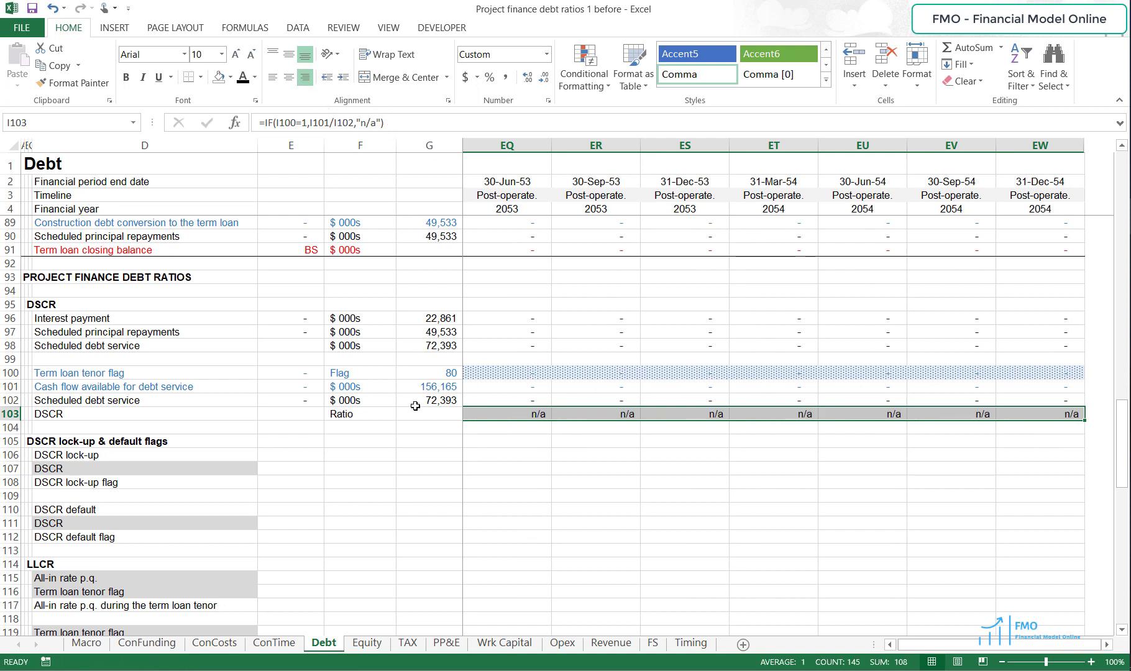
left_click_drag(398, 447, 549, 440)
left_click(520, 414)
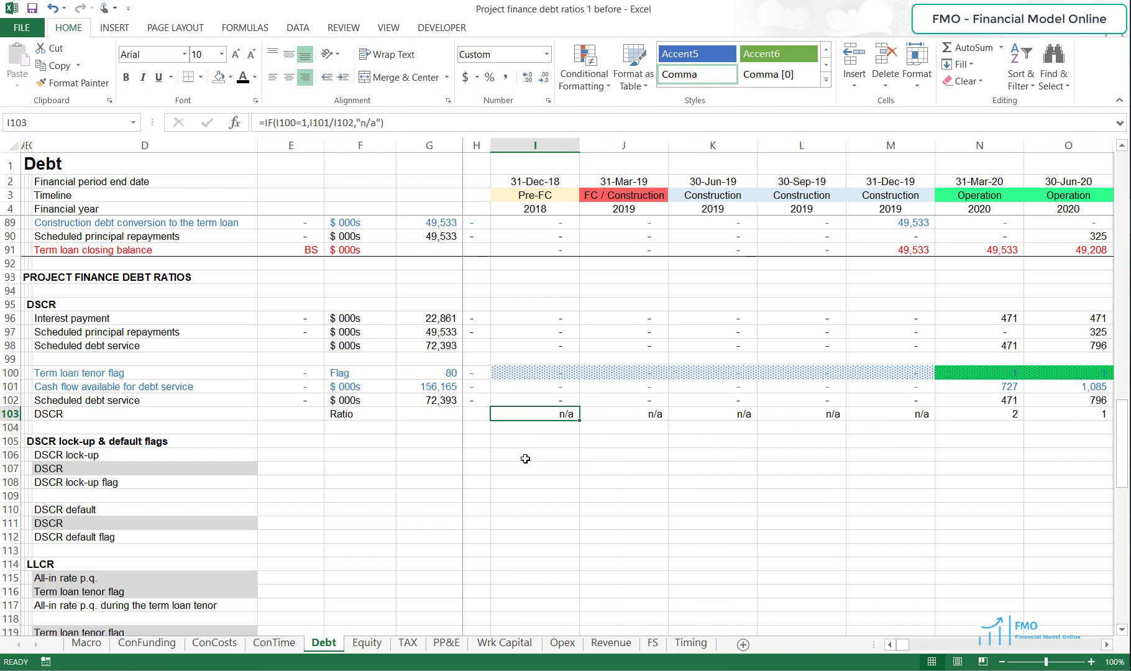
key("ctrl+shift+Right")
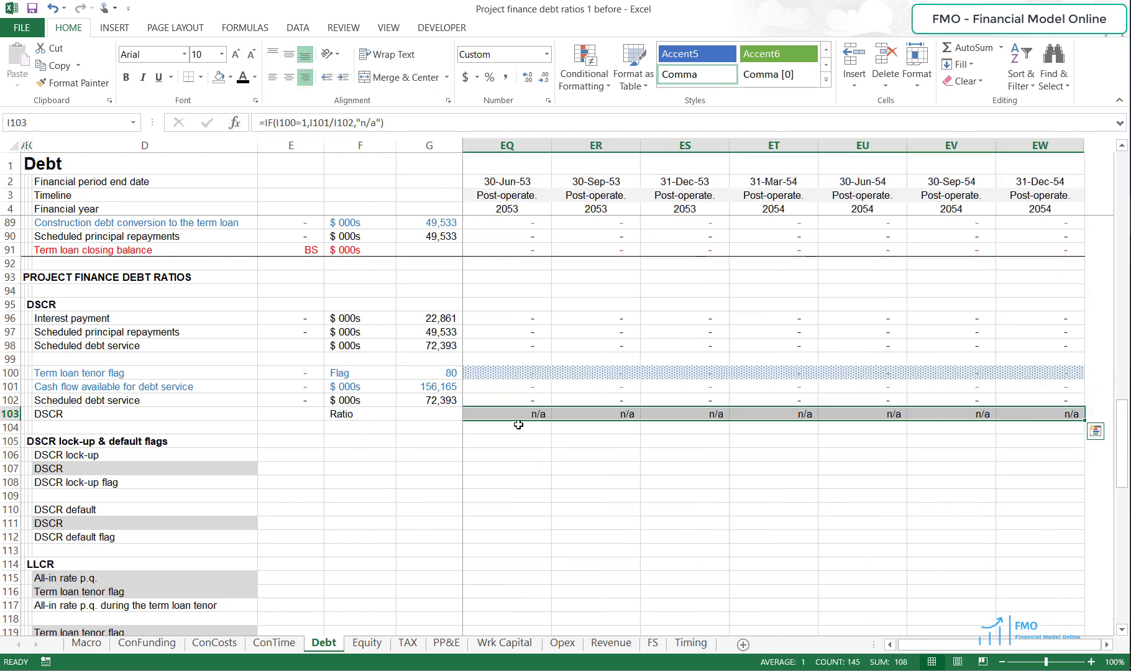
left_click(527, 77)
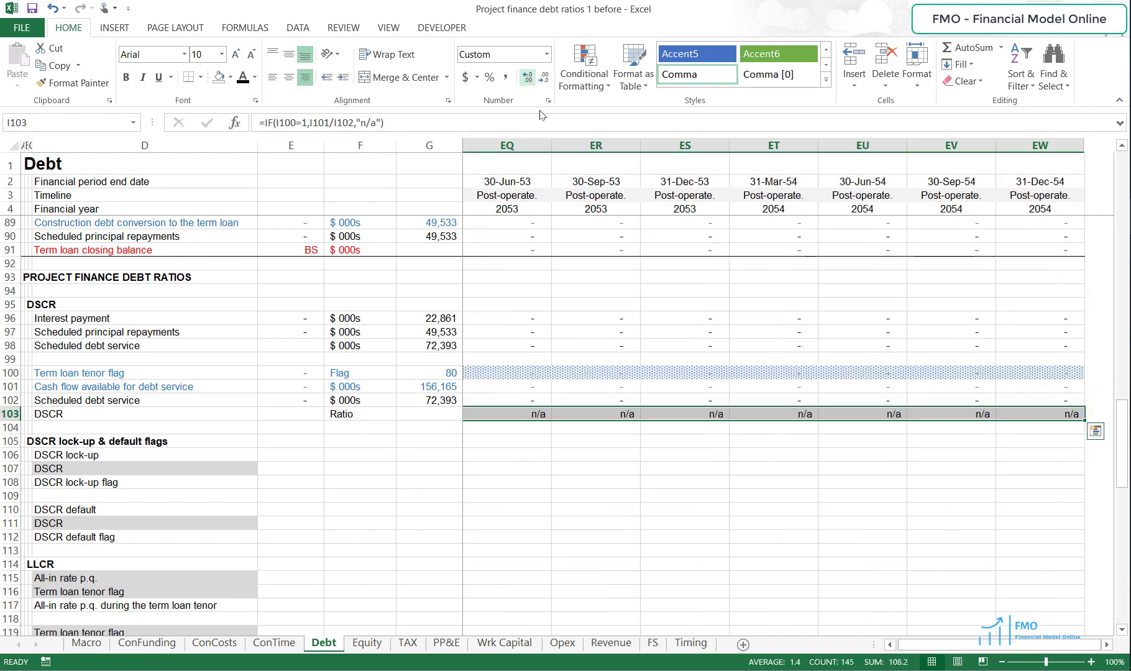
left_click(528, 77)
Step: Review the DSCR values in row 103 across the operation periods
left_click_drag(428, 451, 547, 452)
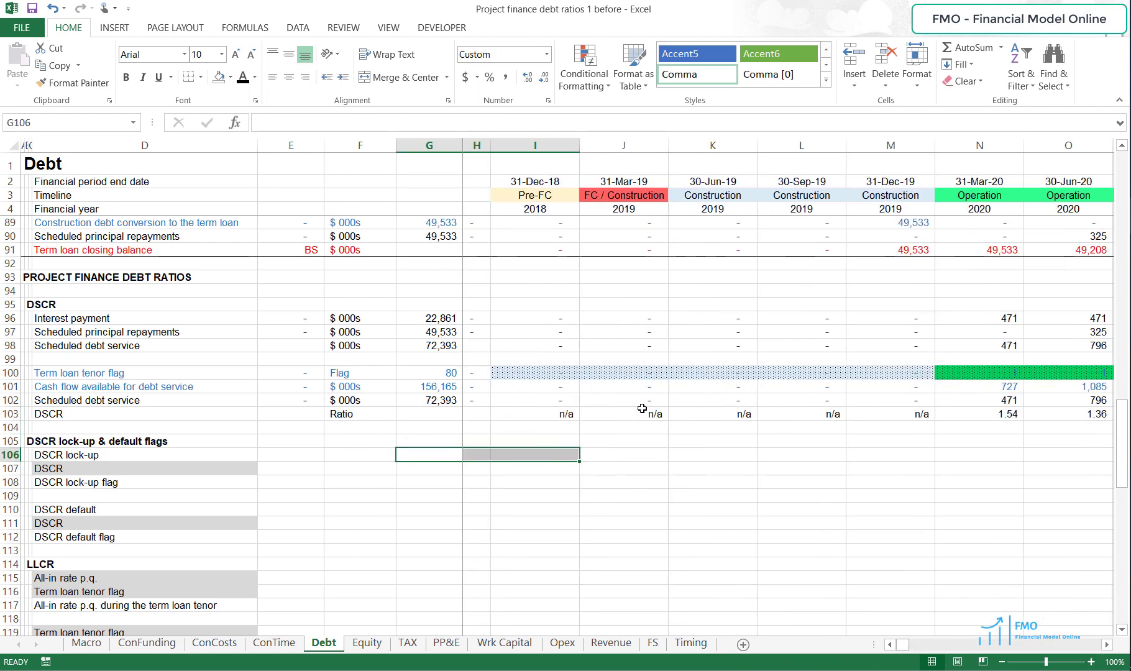
left_click(11, 414)
left_click_drag(799, 449, 970, 457)
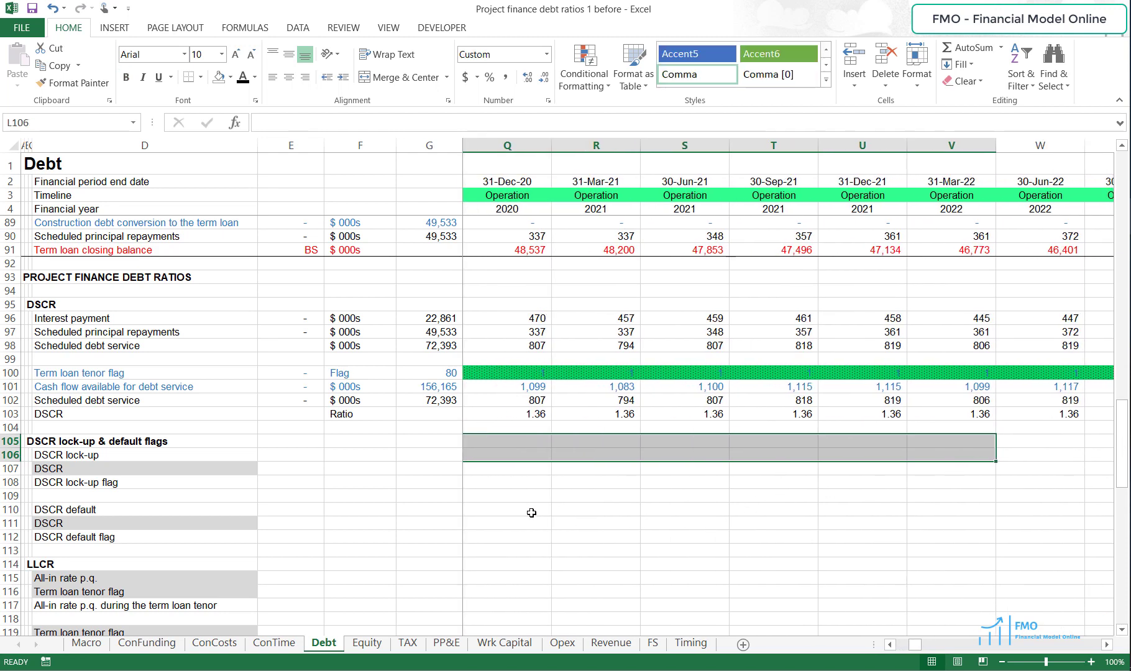
mouse_move(388, 456)
left_mouse_down()
mouse_move(480, 462)
mouse_move(371, 457)
left_mouse_up()
left_click(367, 495)
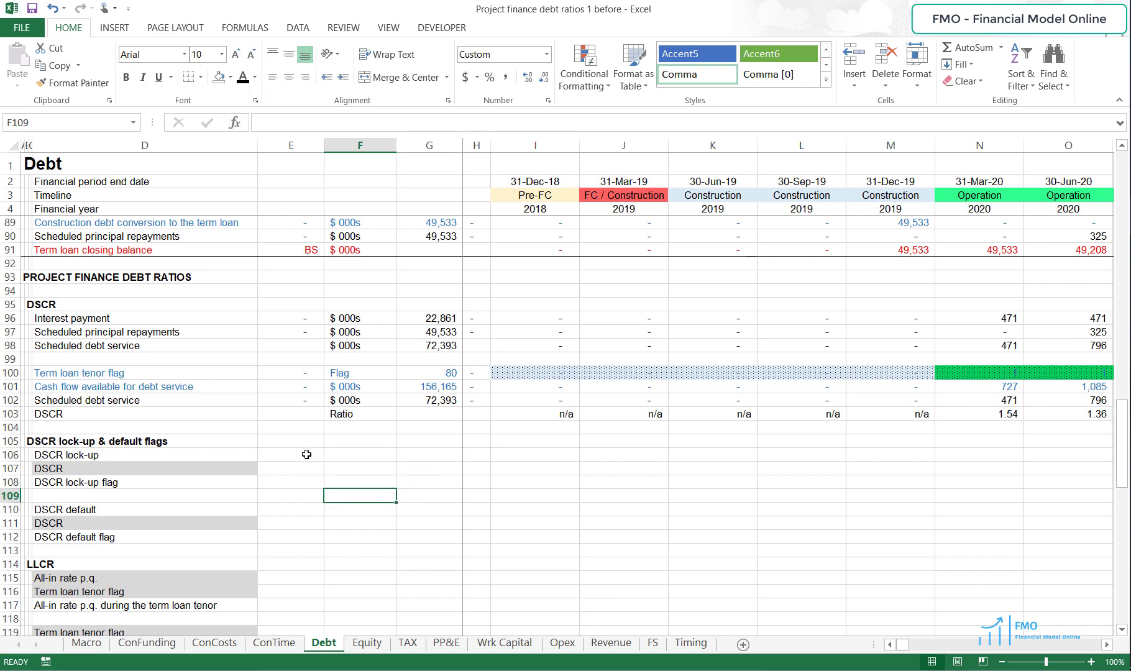
Step: Enter 1.05 as the DSCR lock-up threshold in E106
left_click(11, 482)
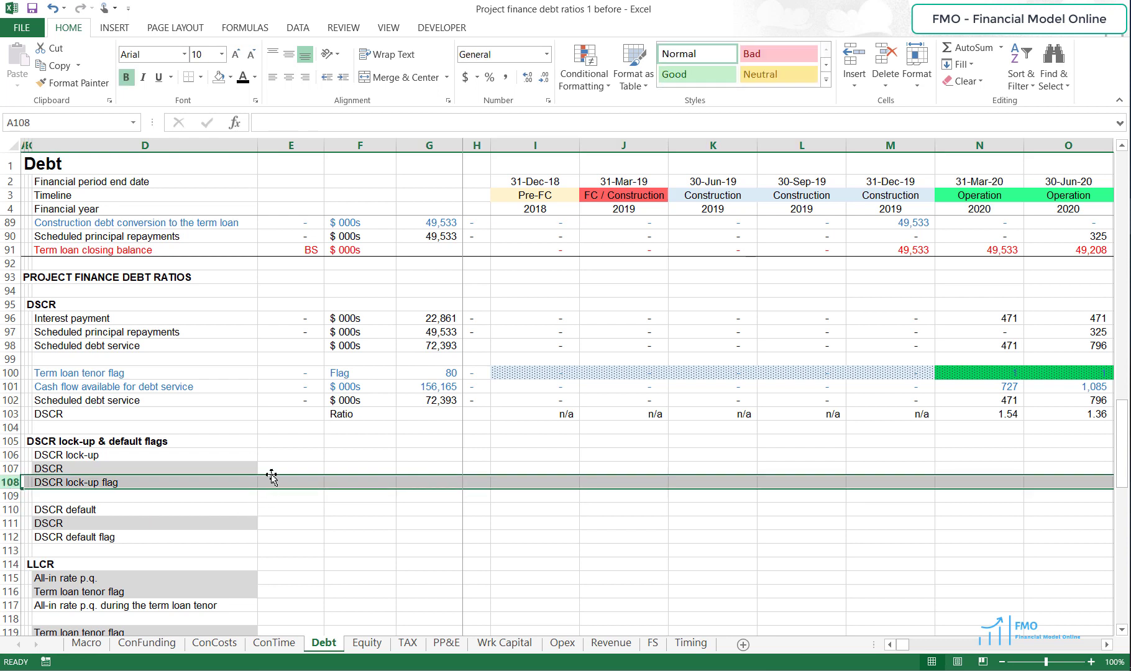
left_click(274, 456)
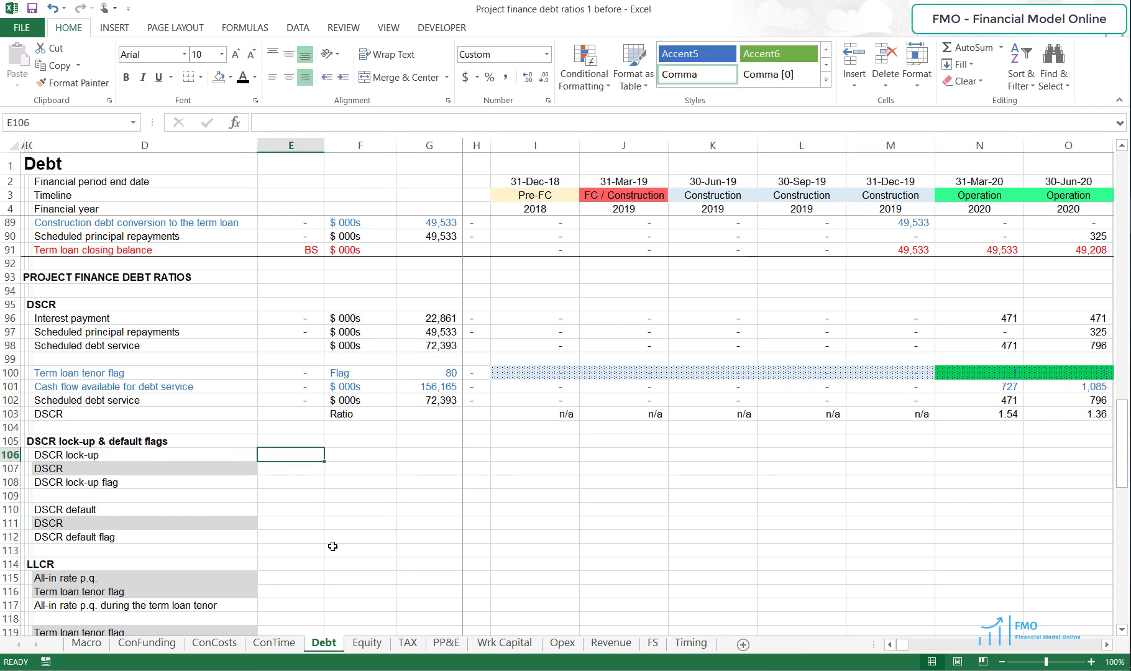
type("1.05")
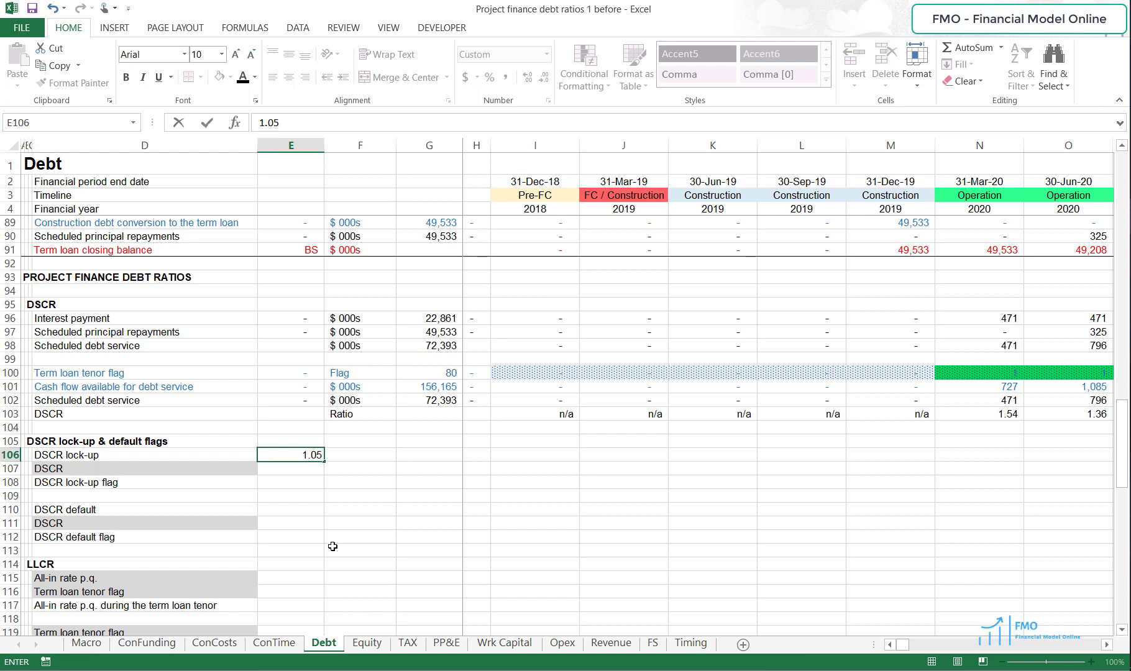
key("Return")
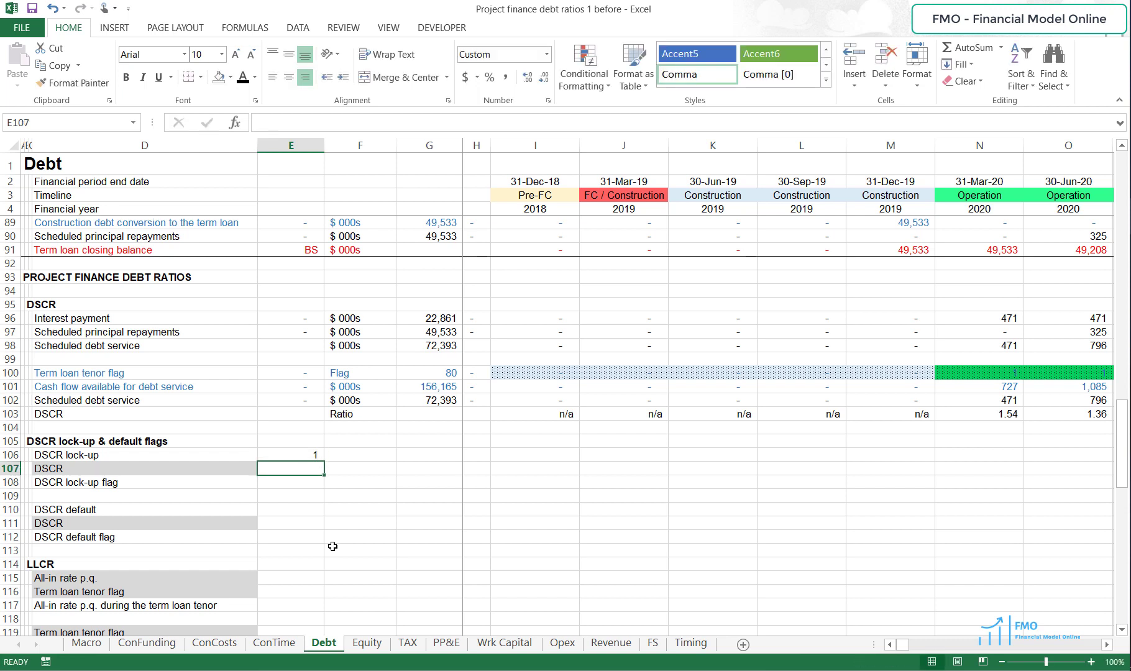
key("Up")
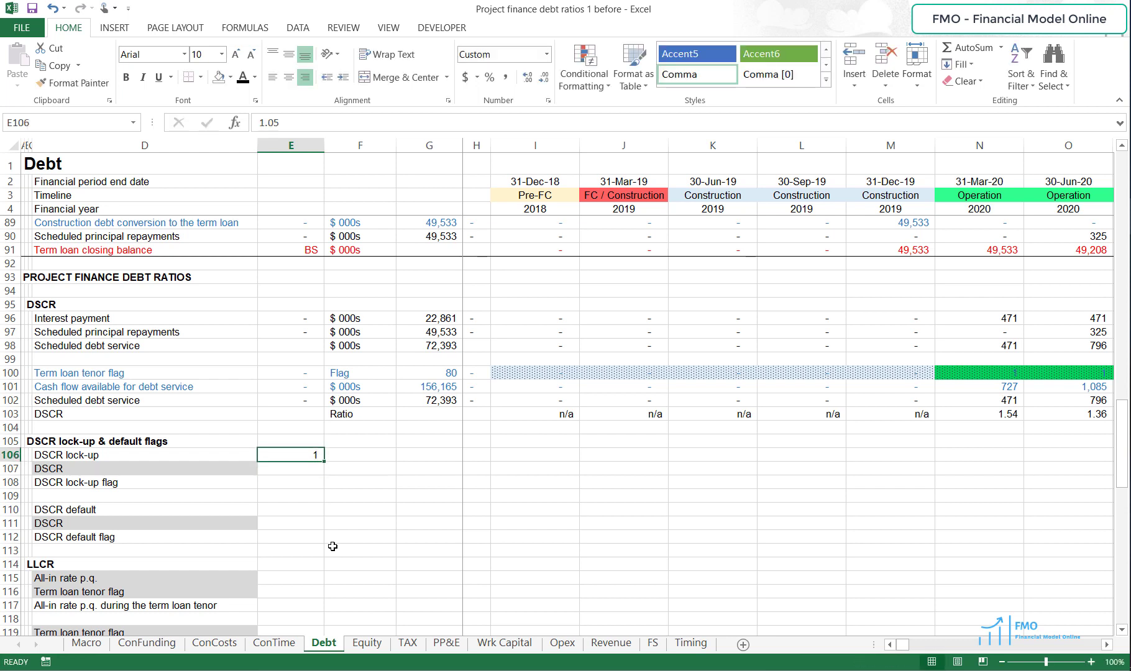
Step: Fill the DSCR lock-up input cell E106 with yellow and show its value with two decimal places
left_click(230, 77)
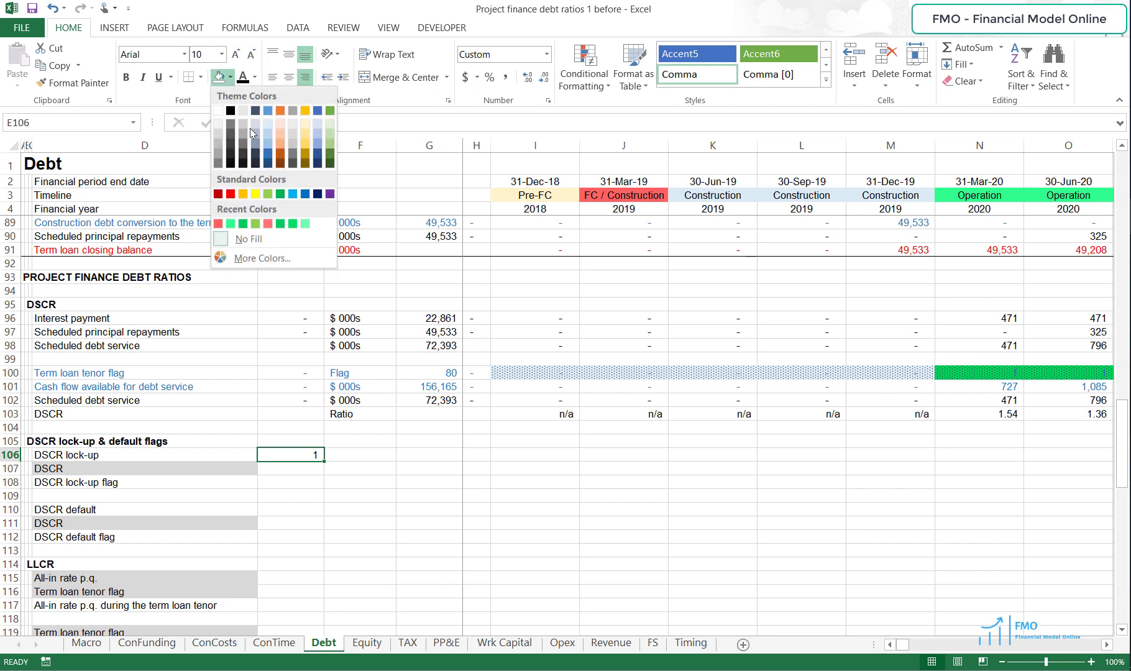
left_click(255, 194)
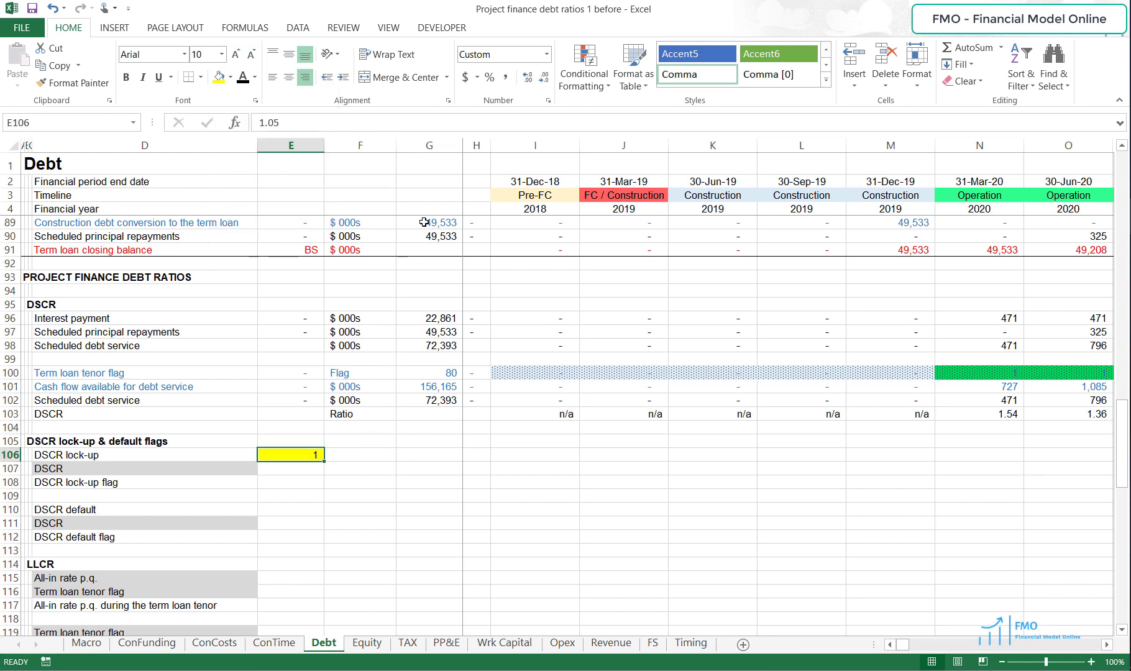
left_click(527, 77)
left_click(527, 77)
Step: Enter the unit label "Ratio" in F106 for the DSCR lock-up row
left_click(372, 454)
type("Ratio")
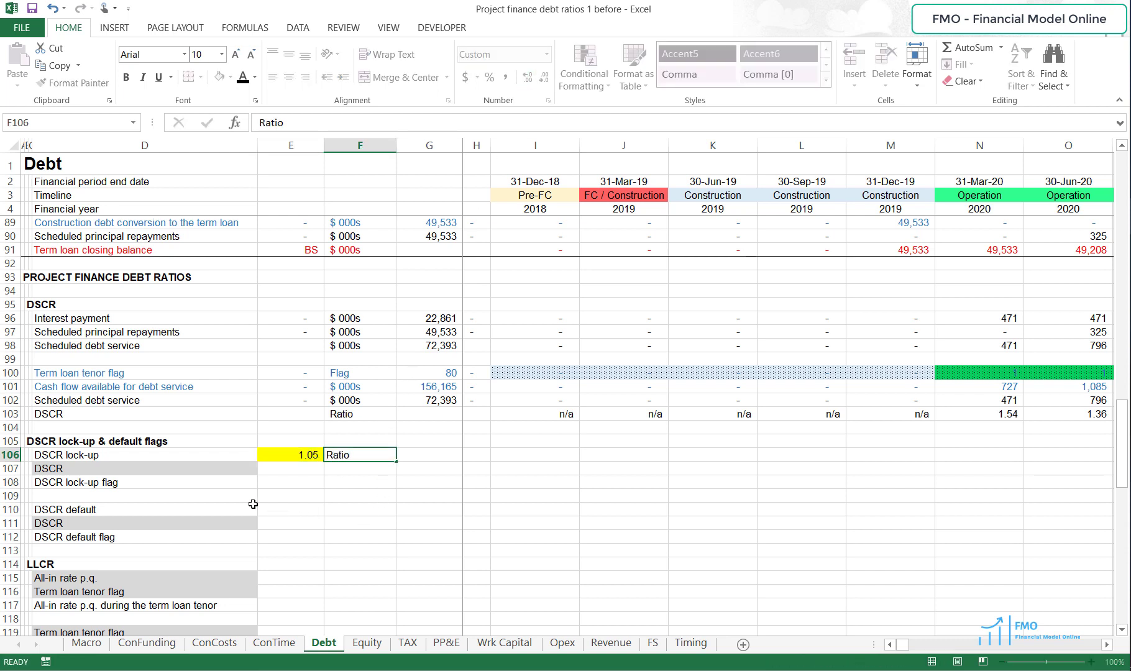
key("Return")
Step: Link the DSCR label in D107 to the calculated DSCR row with the row-anchored formula =D$103
left_click(149, 469)
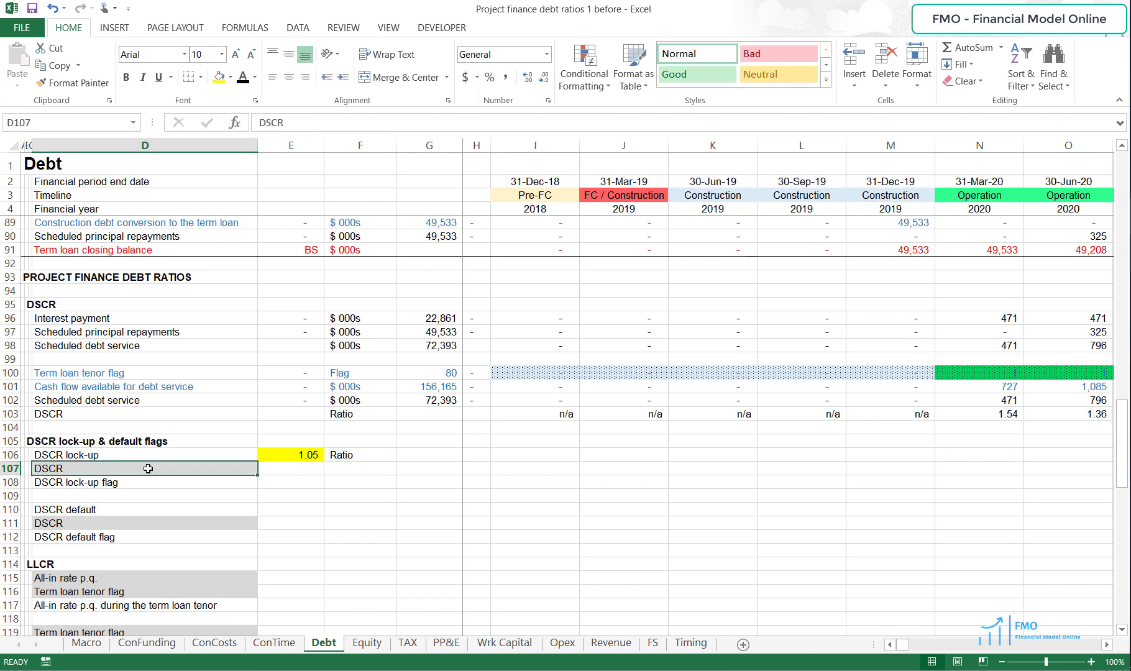
left_click(121, 410)
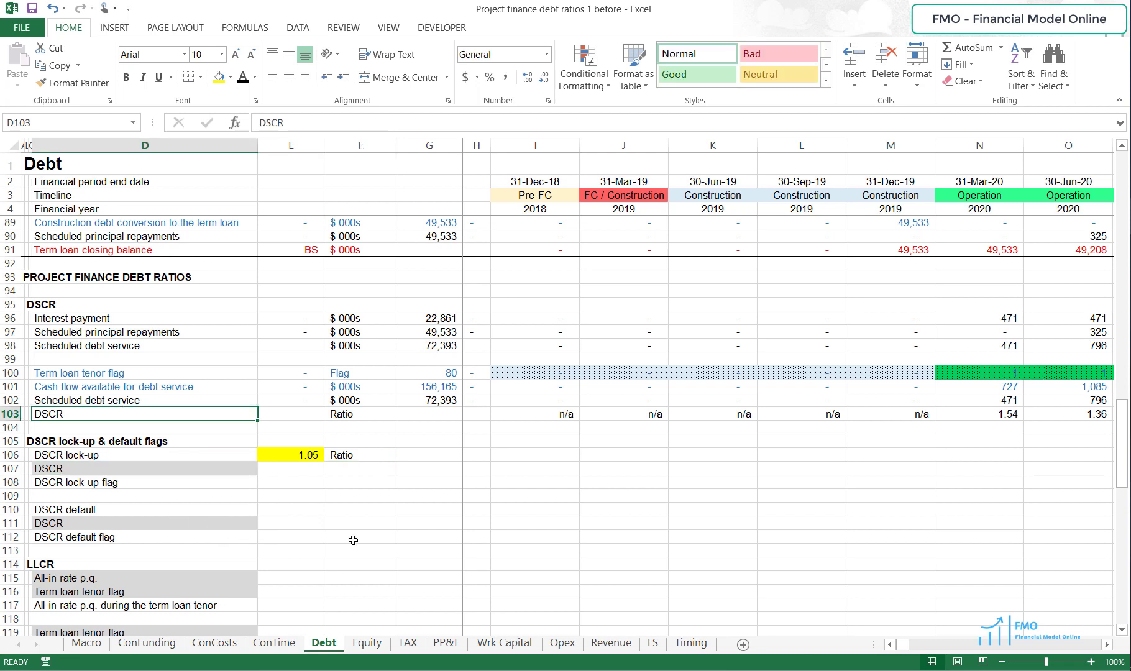
key("ctrl+c")
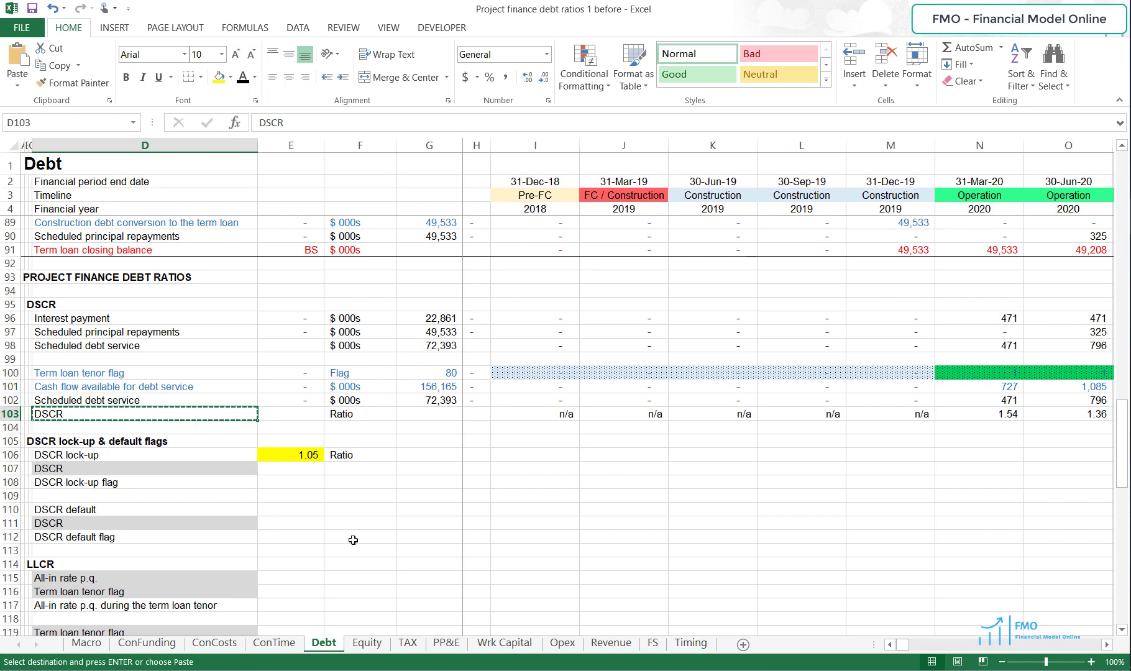
left_click(135, 471)
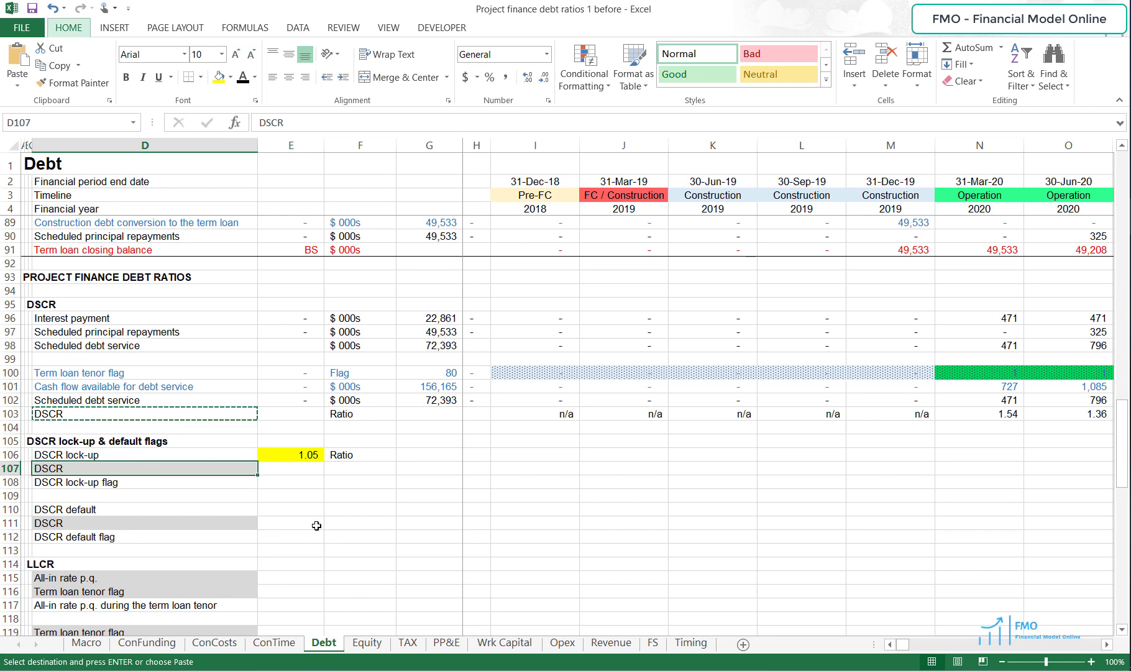
key("alt+h")
key("v")
key("n")
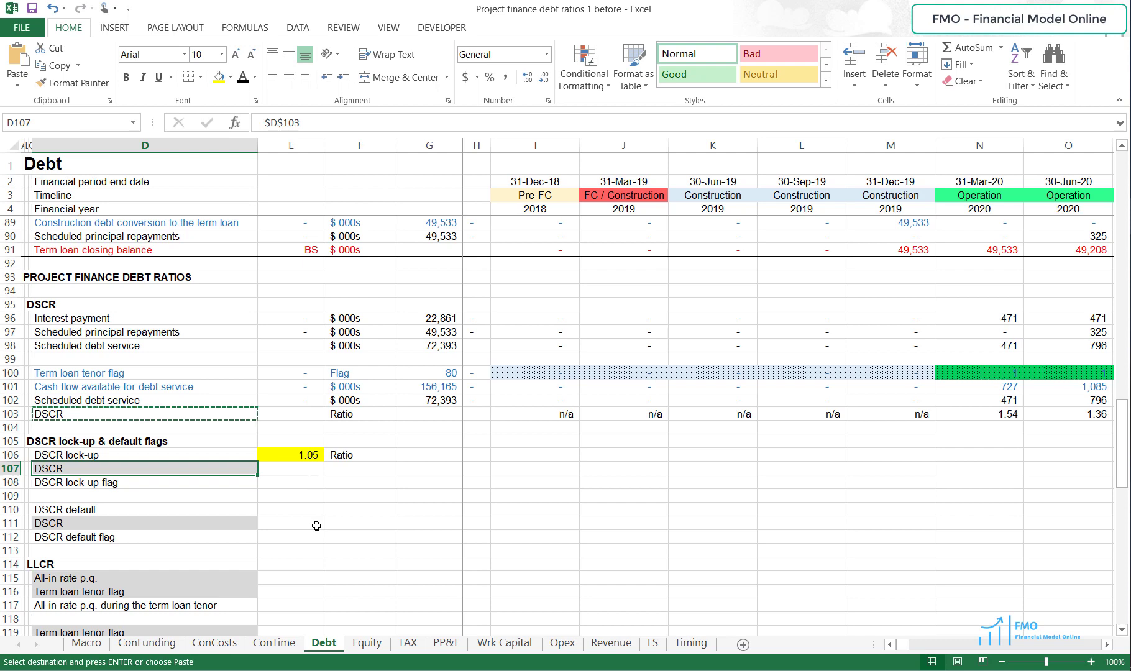
key("F2")
key("F4")
key("Return")
key("Up")
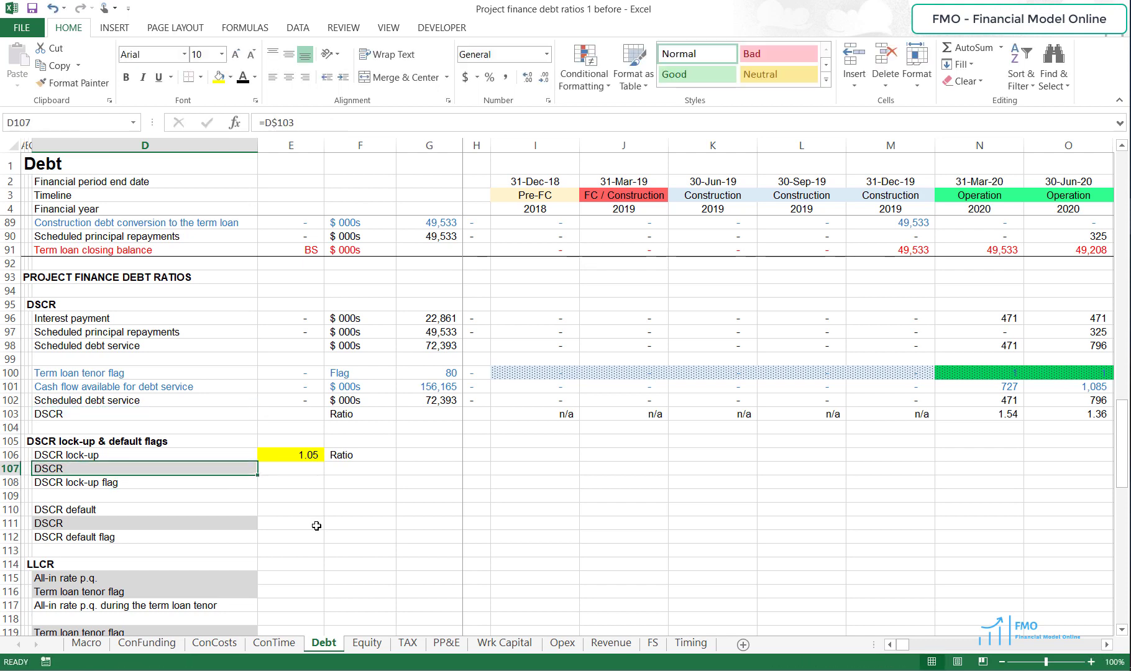
Step: Copy the link formula from D107 across row 107 to column EW
key("ctrl+c")
key("ctrl+shift+Right")
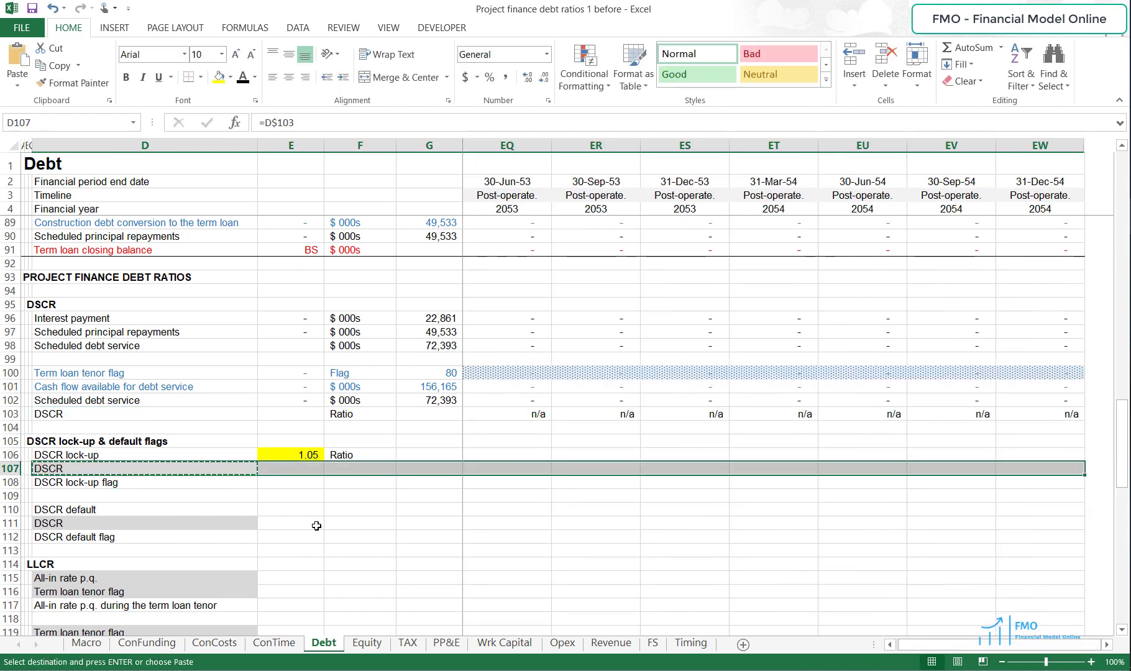
key("Return")
key("ctrl+c")
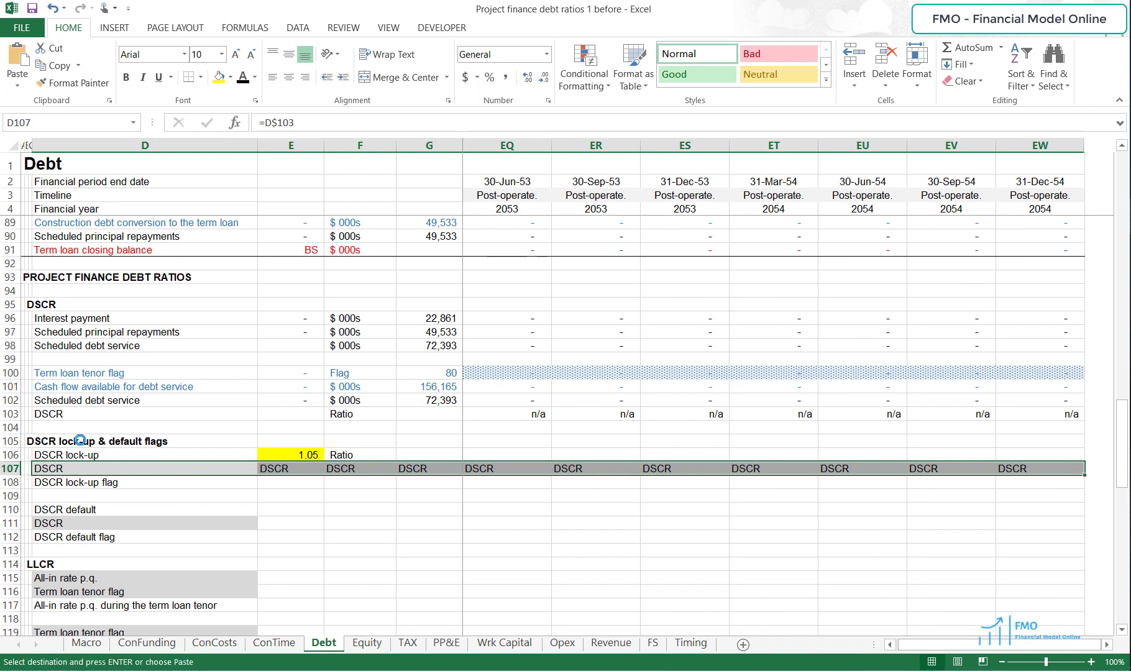
key("ctrl+v")
Step: Apply the formatting of DSCR row 103 to the linked DSCR row 107
left_click(10, 414)
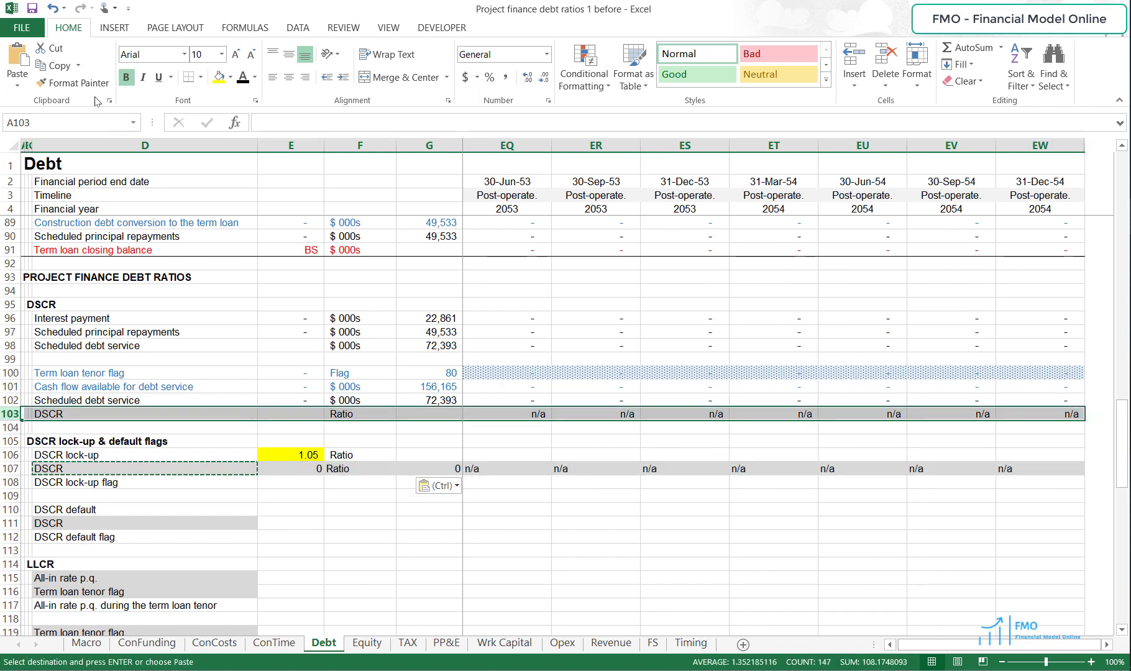
left_click(73, 82)
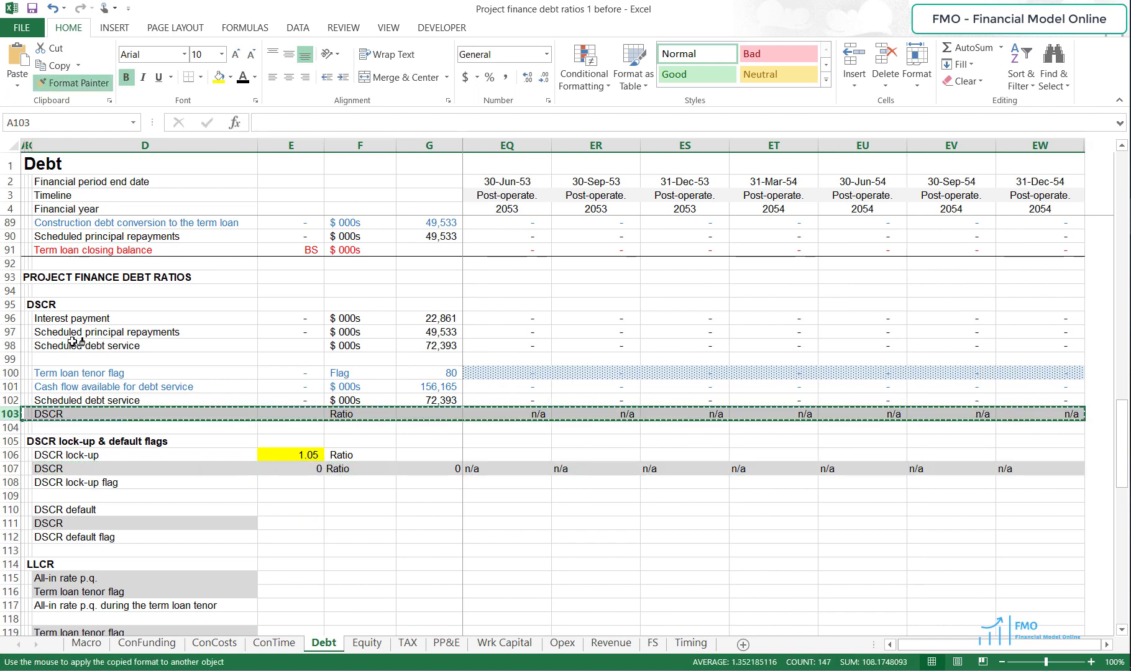
left_click(10, 469)
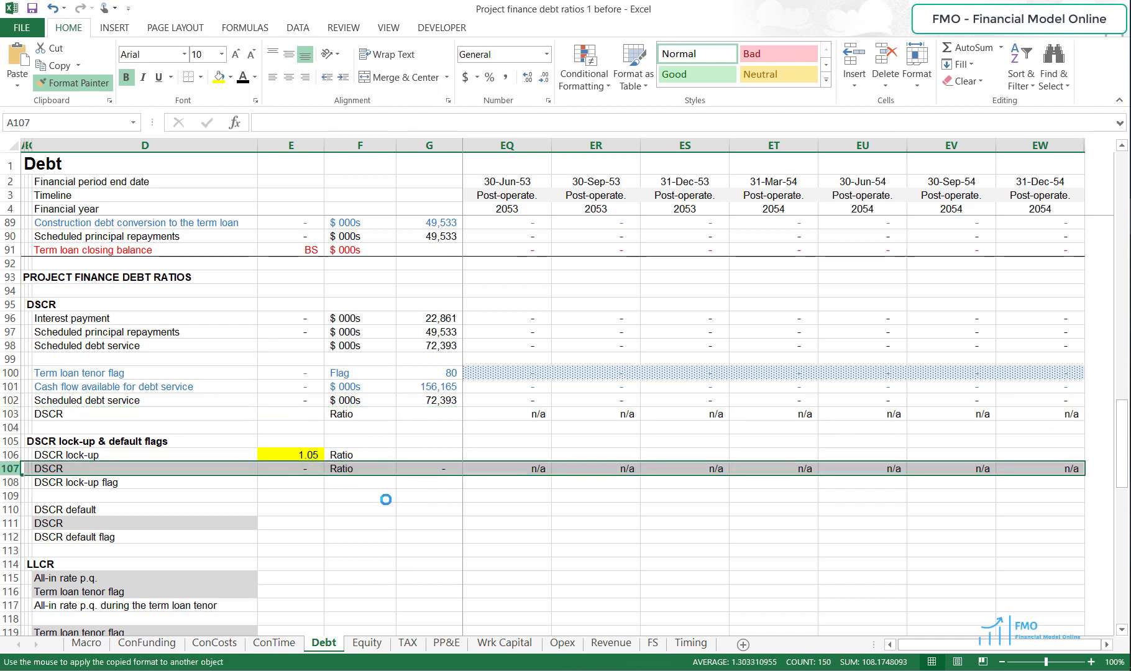
left_click_drag(386, 483, 490, 489)
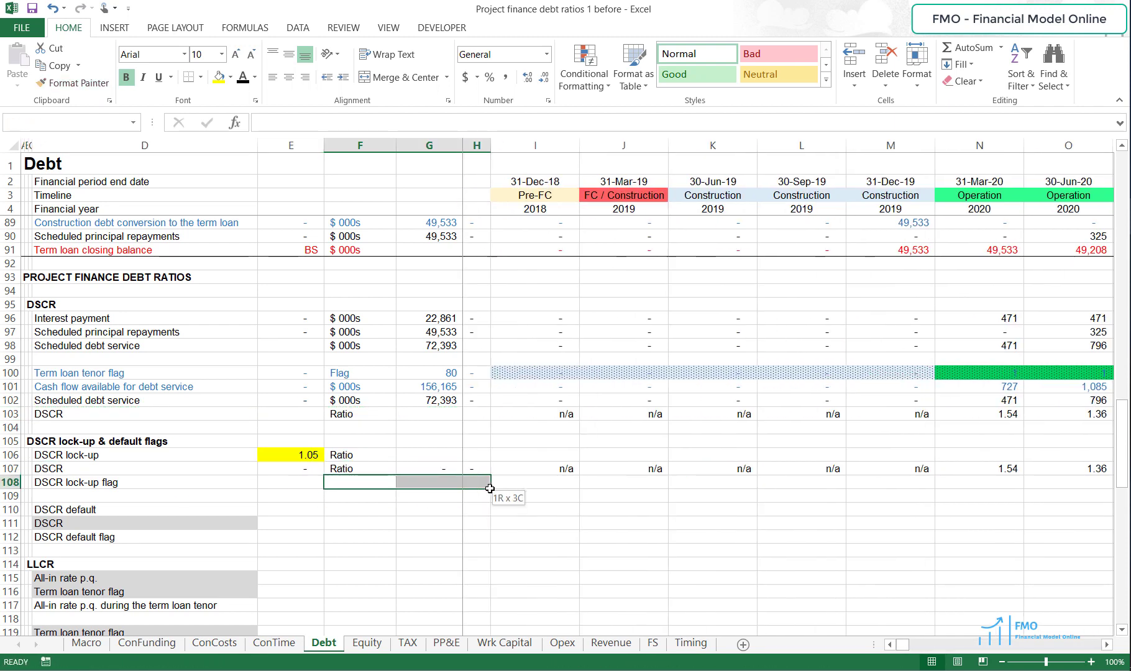
left_click(398, 507)
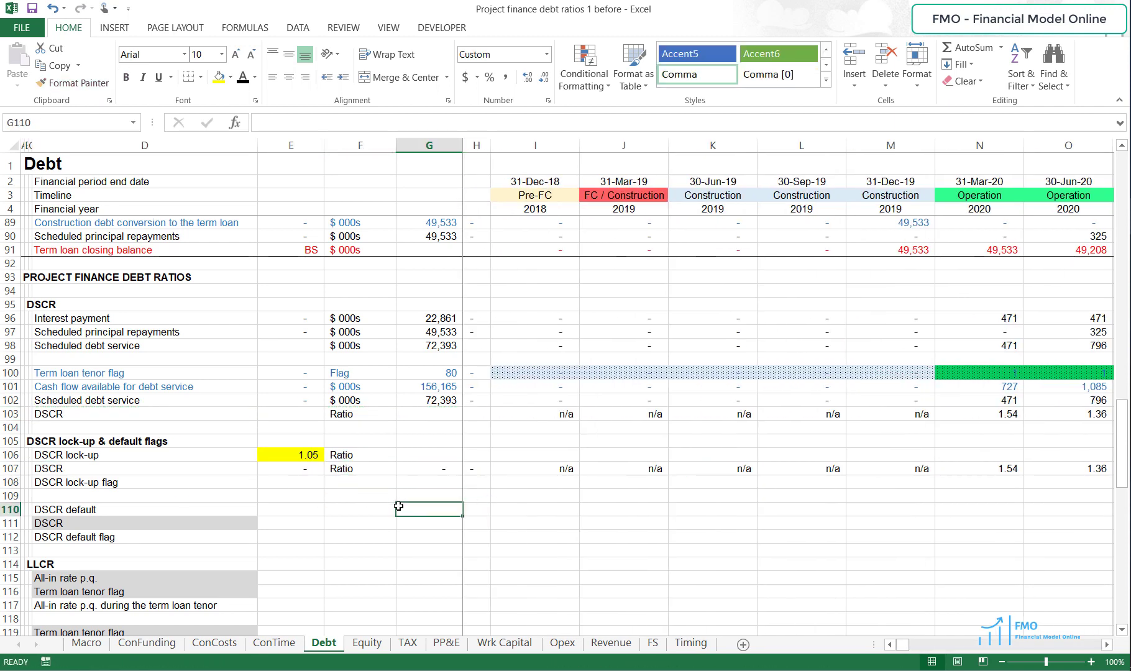
Step: Calculate the DSCR lock-up flag in I108 with =IF(I107<$E$106,1,0)
left_click(520, 483)
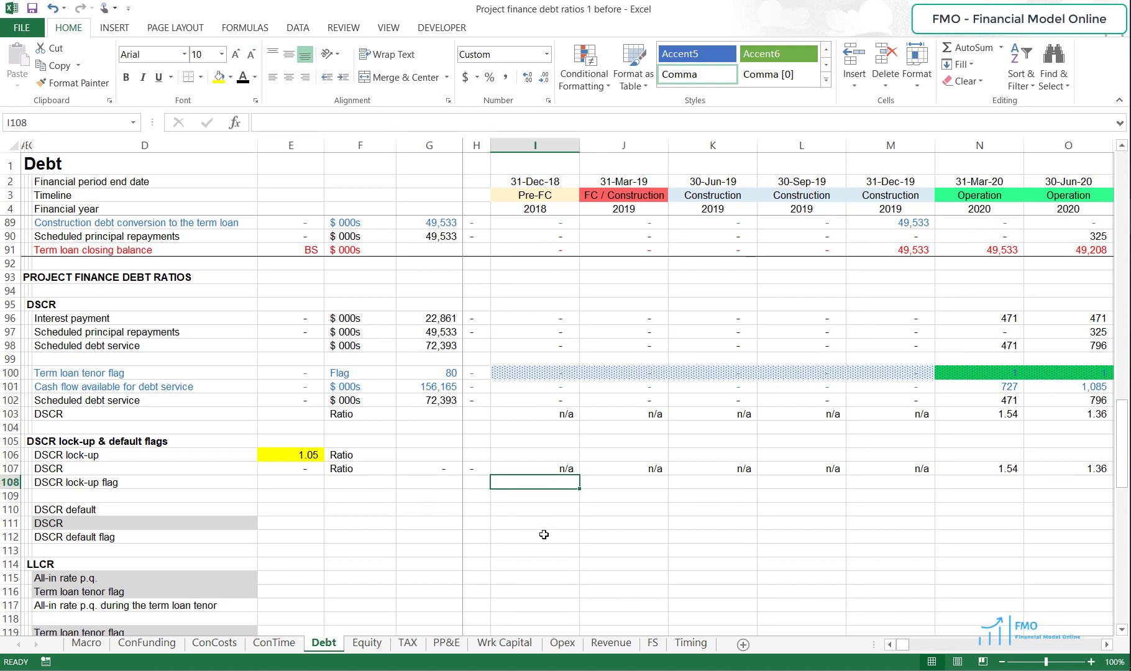
type("=if(")
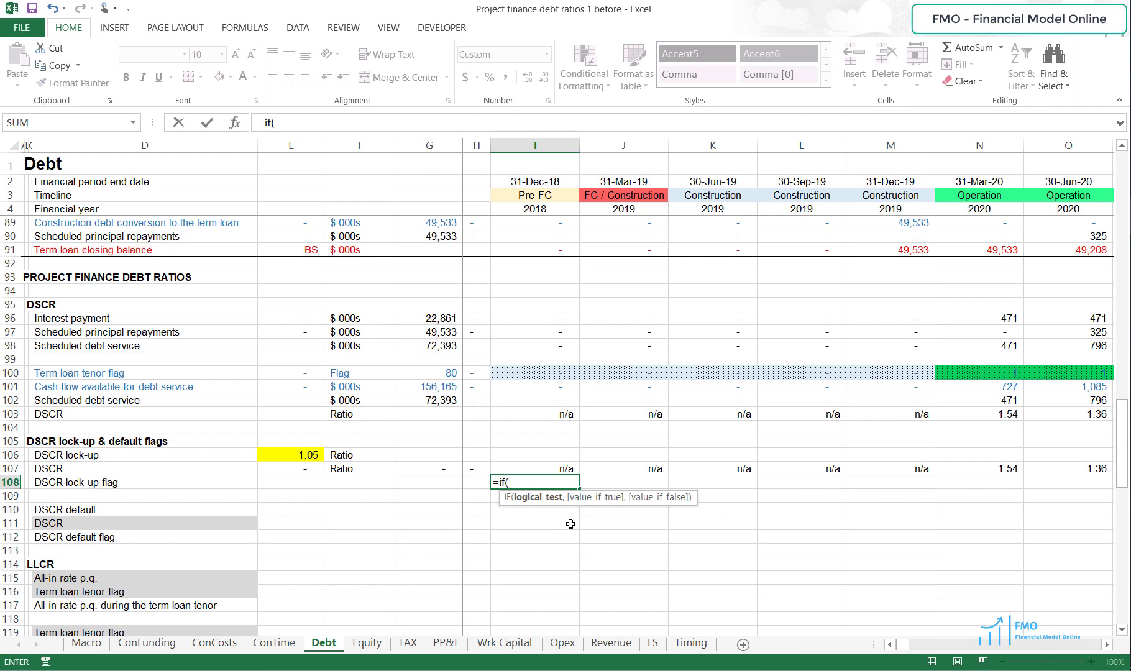
key("Up")
type("<")
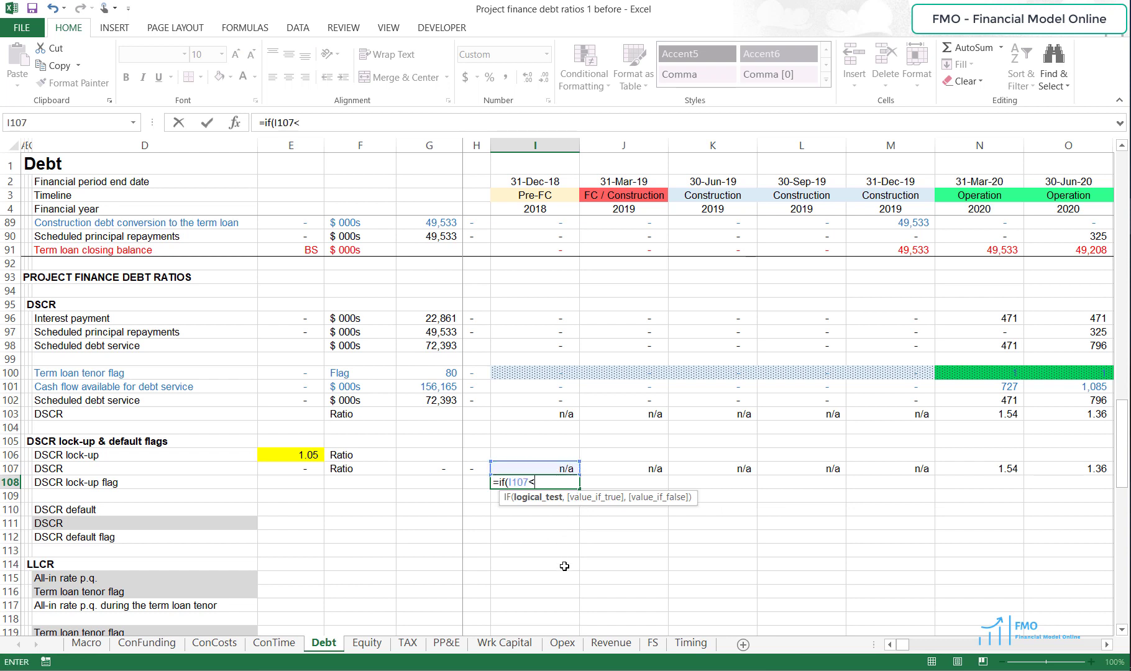
left_click(304, 457)
key("F4")
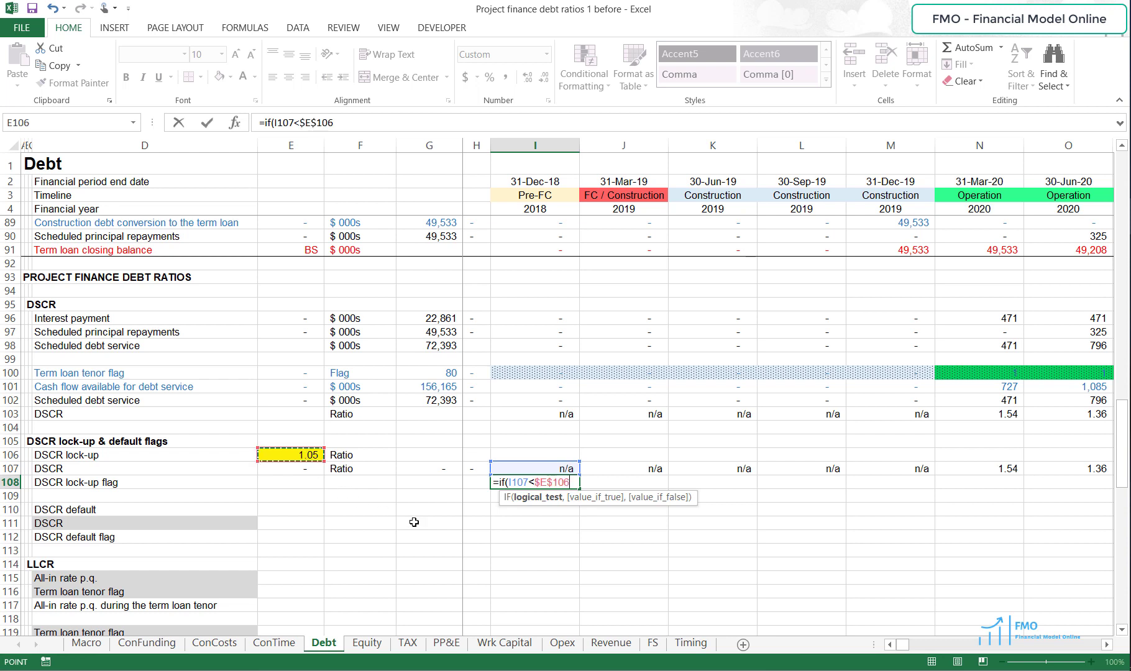
type(",1,")
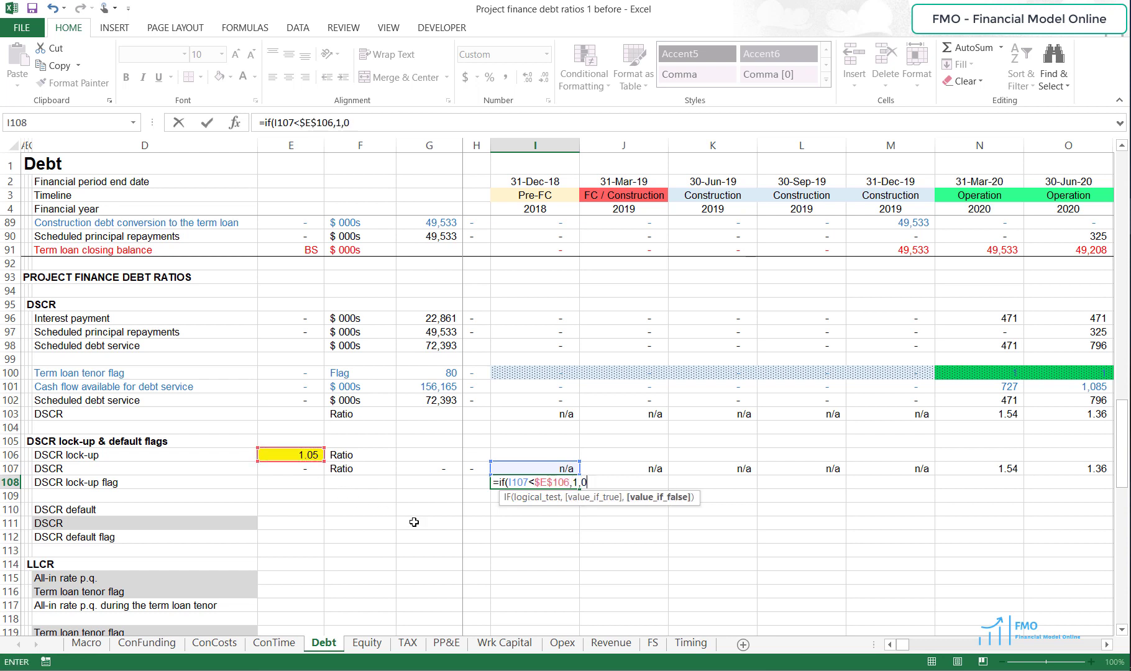
type("0)")
key("ctrl+Return")
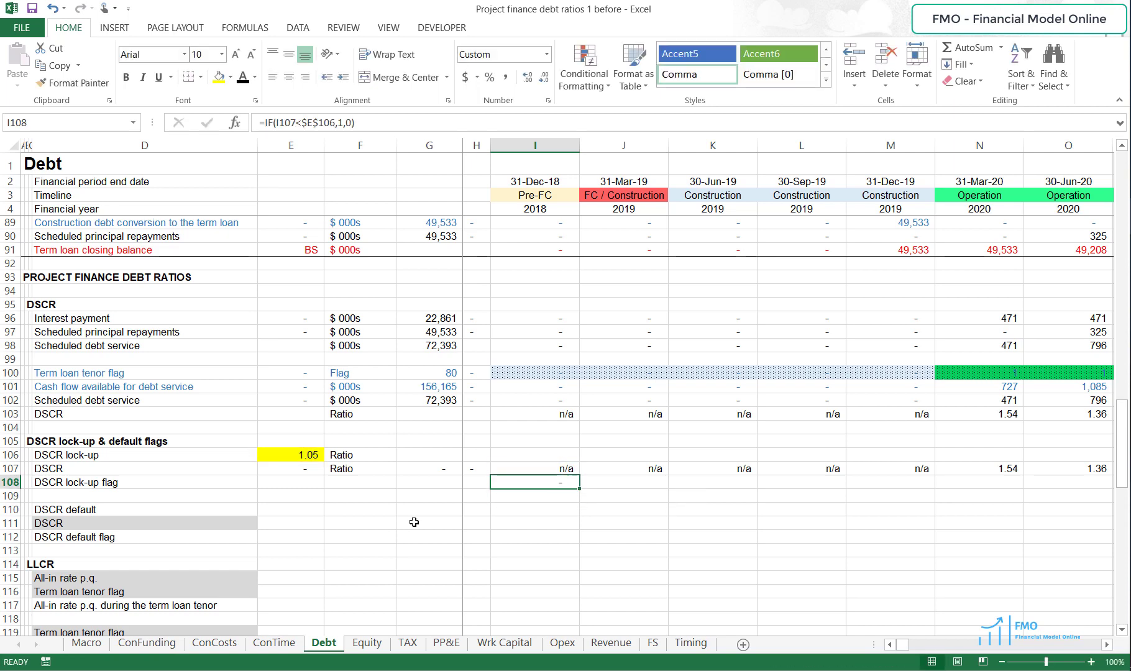
Step: Copy the DSCR lock-up flag formula from I108 across all periods to column EW
key("ctrl+c")
key("ctrl+shift+Right")
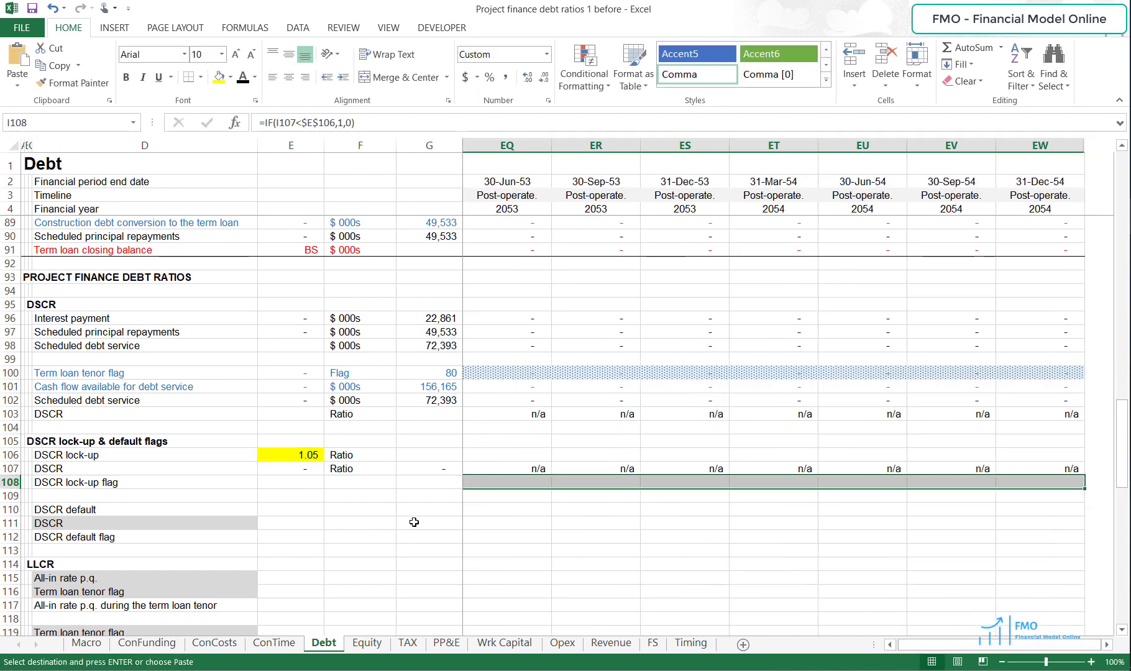
key("Return")
key("Left")
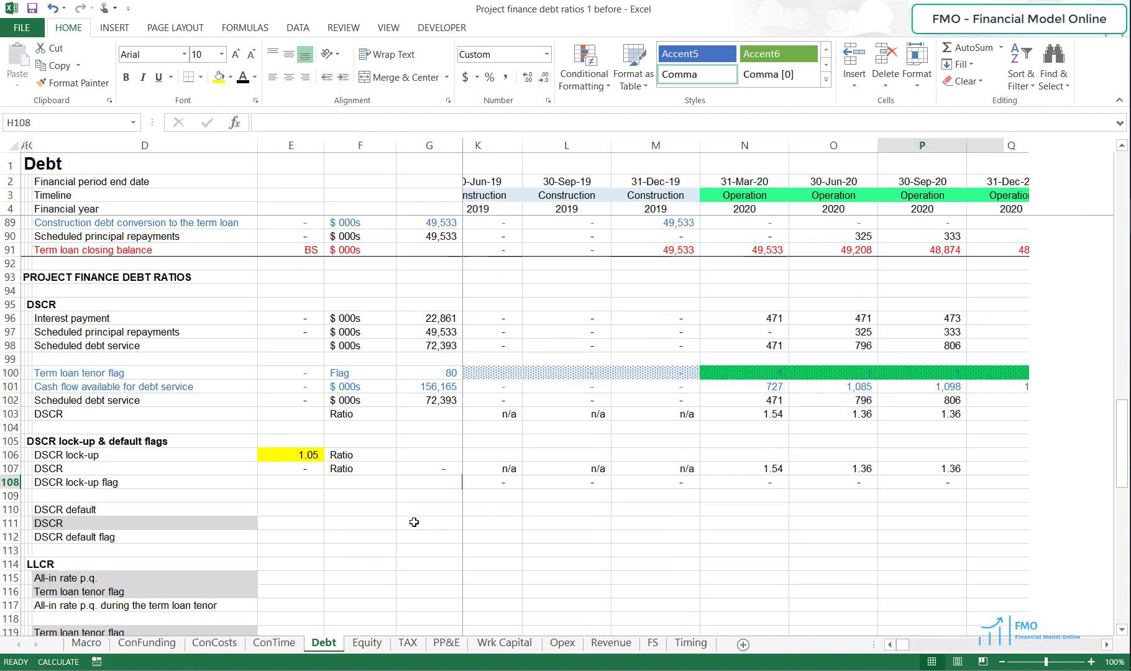
Step: Check the DSCR lock-up flag values in row 108 through the construction and first operation periods
key("Right")
key("Right")
key("Right")
key("Right")
key("Right")
key("Right")
key("Right")
key("Right")
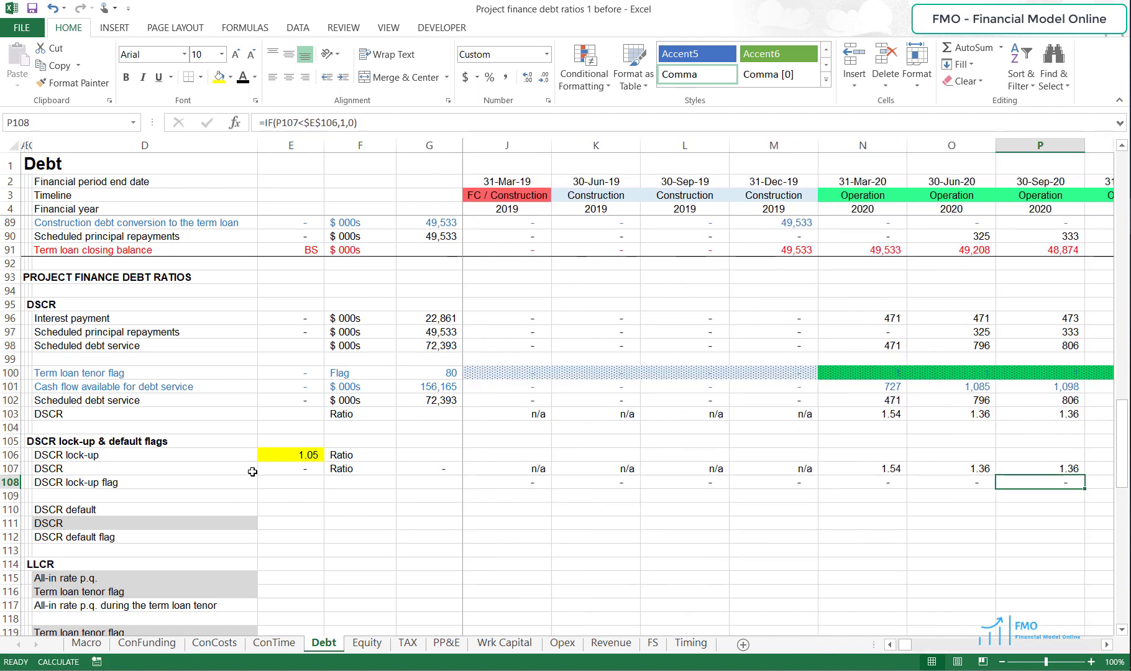
Step: Apply the formatting of the term loan tenor flag row 100 to the DSCR lock-up flag row 108
left_click(12, 373)
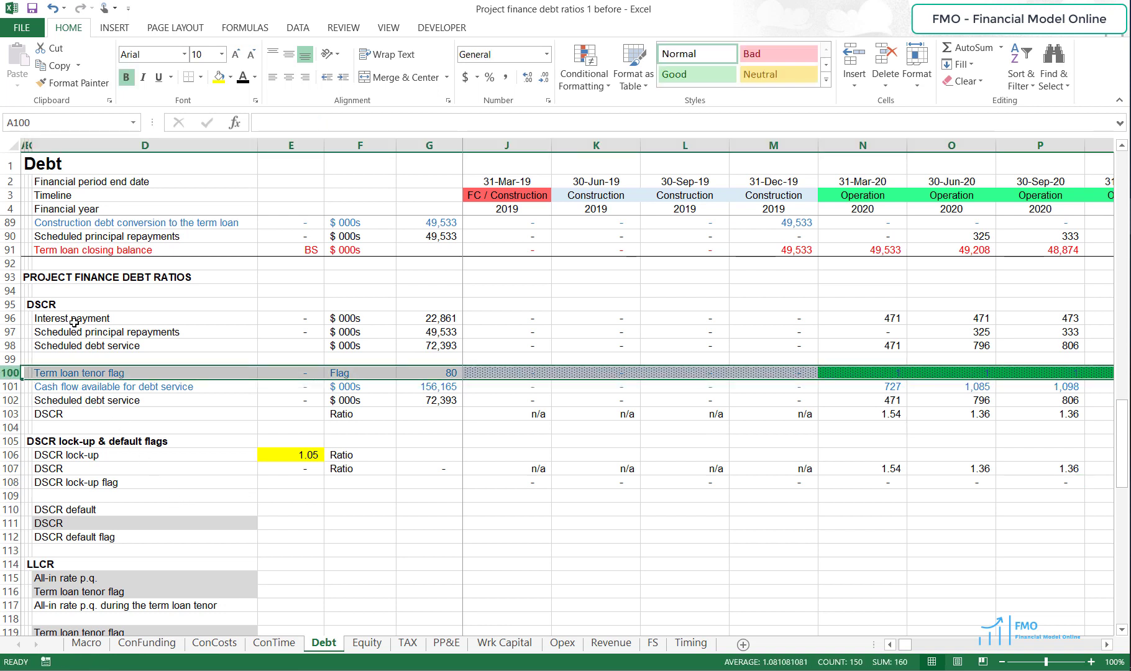
left_click(73, 83)
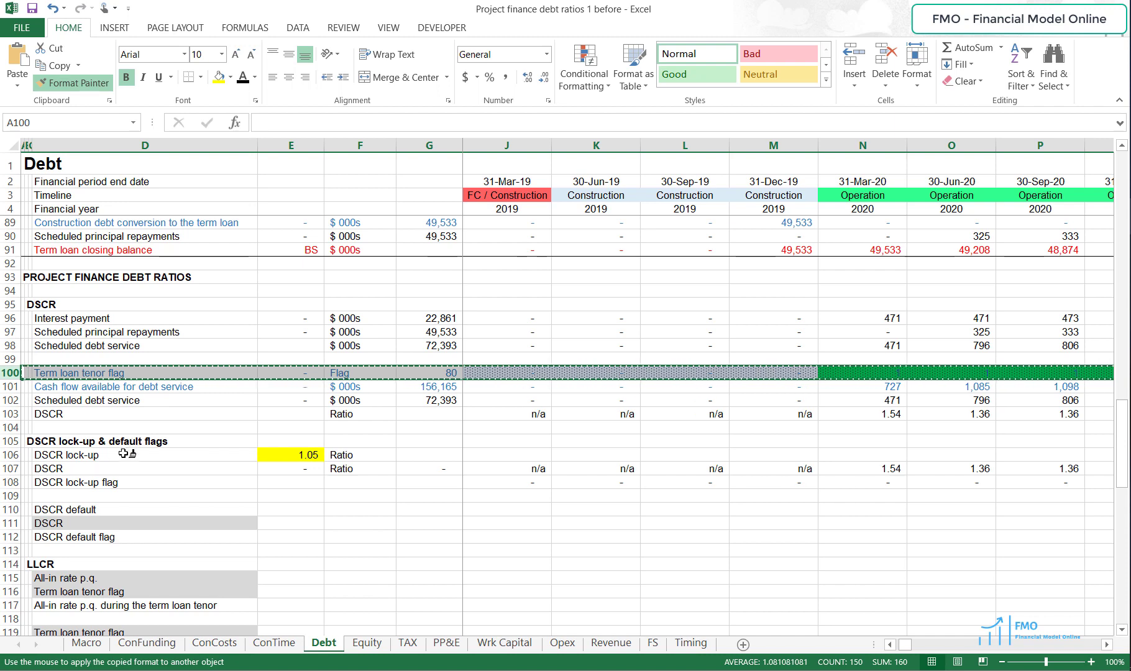
left_click(10, 483)
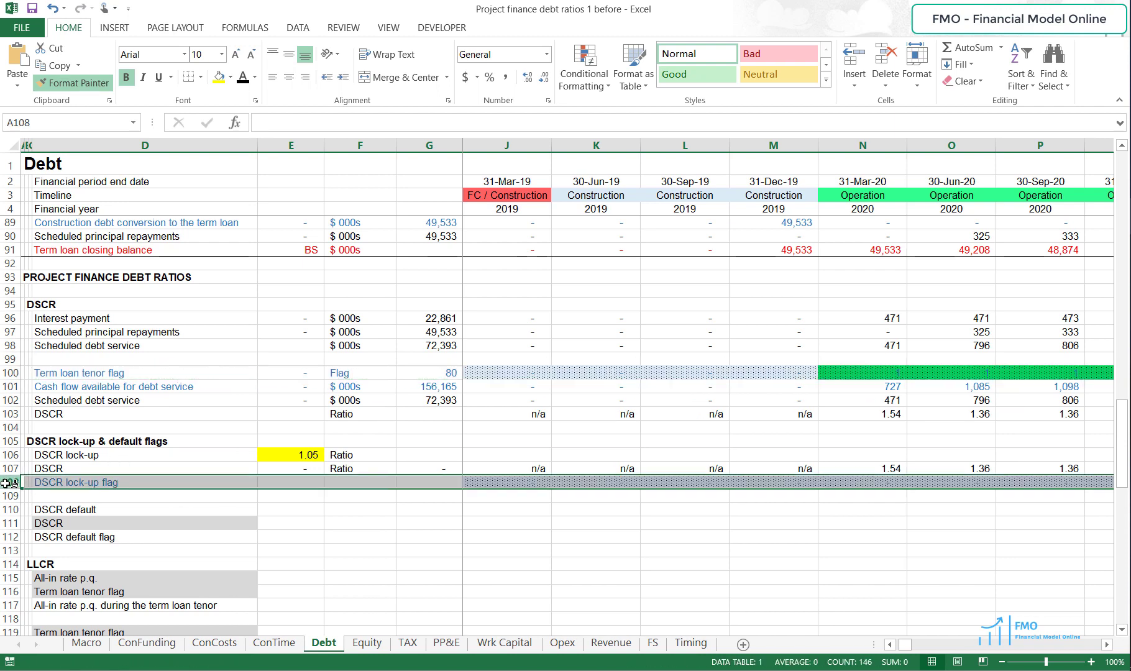
left_click(358, 501)
left_click_drag(359, 501, 492, 500)
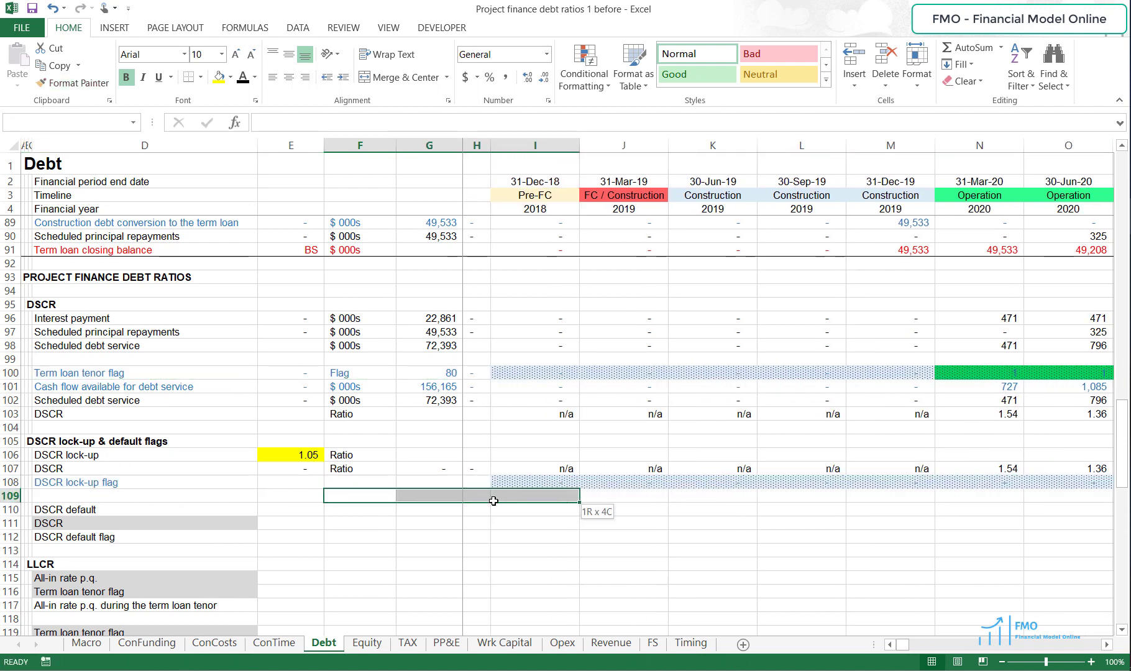
Step: Enter Flag as the unit of the DSCR lock-up flag in F108
left_click(355, 483)
type("F")
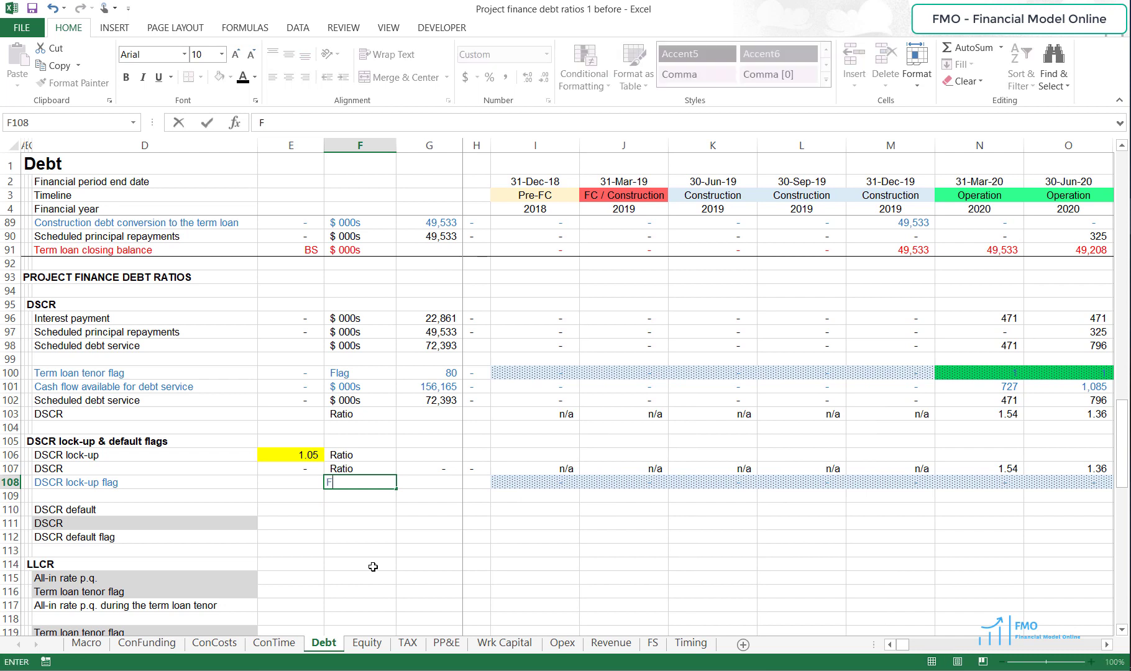
type("lag")
key("Return")
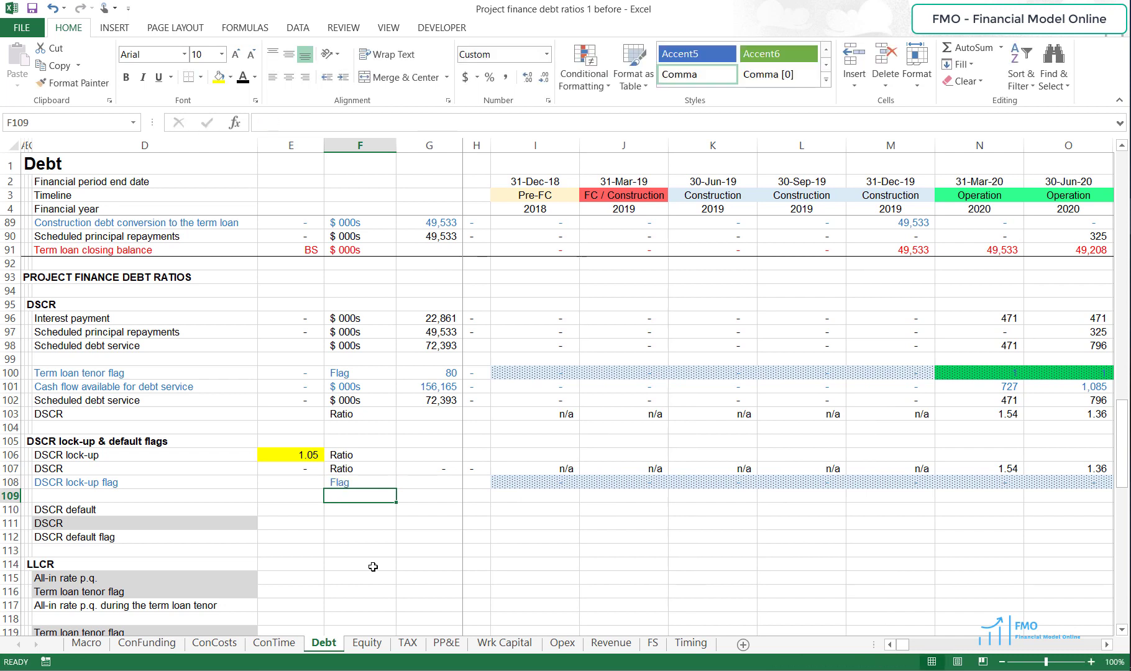
Step: Total the DSCR lock-up flag across all periods in G108 with =SUM(I108:EW108)
left_click(449, 483)
type("=SUM(")
key("Right")
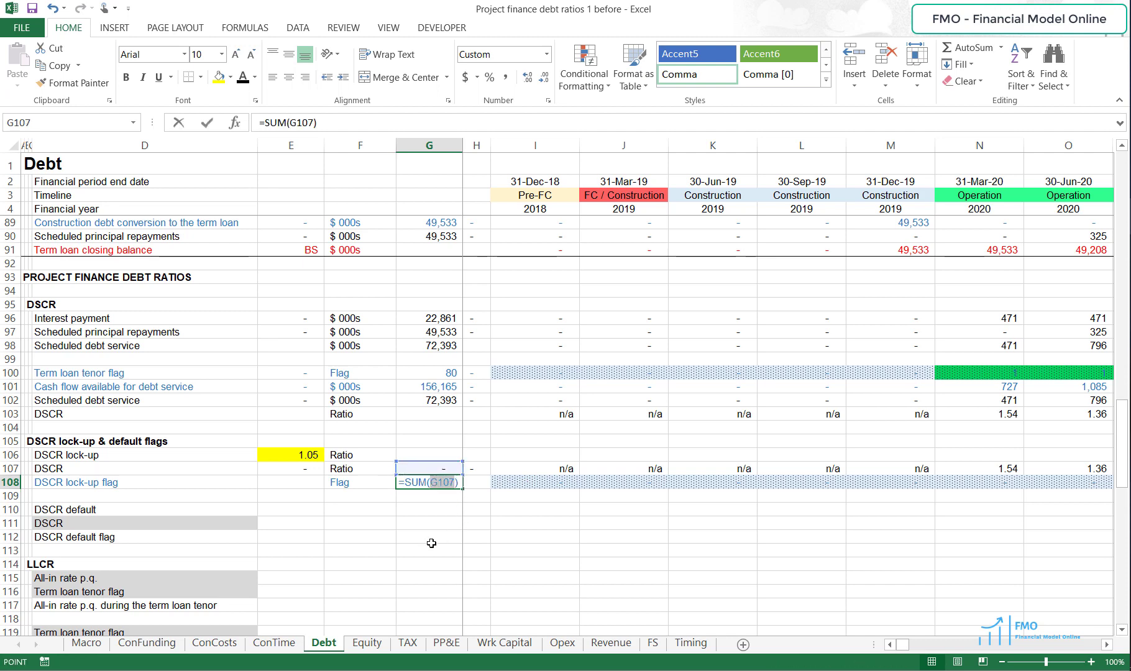
key("Right")
key("ctrl+shift+Right")
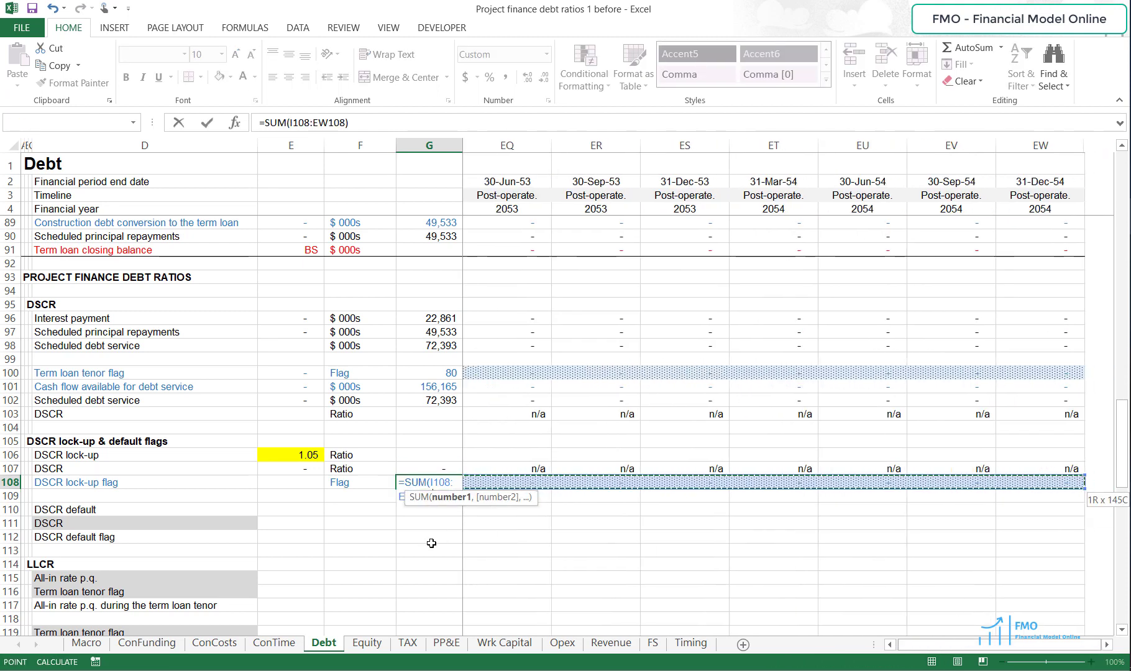
key("ctrl+Return")
key("Right")
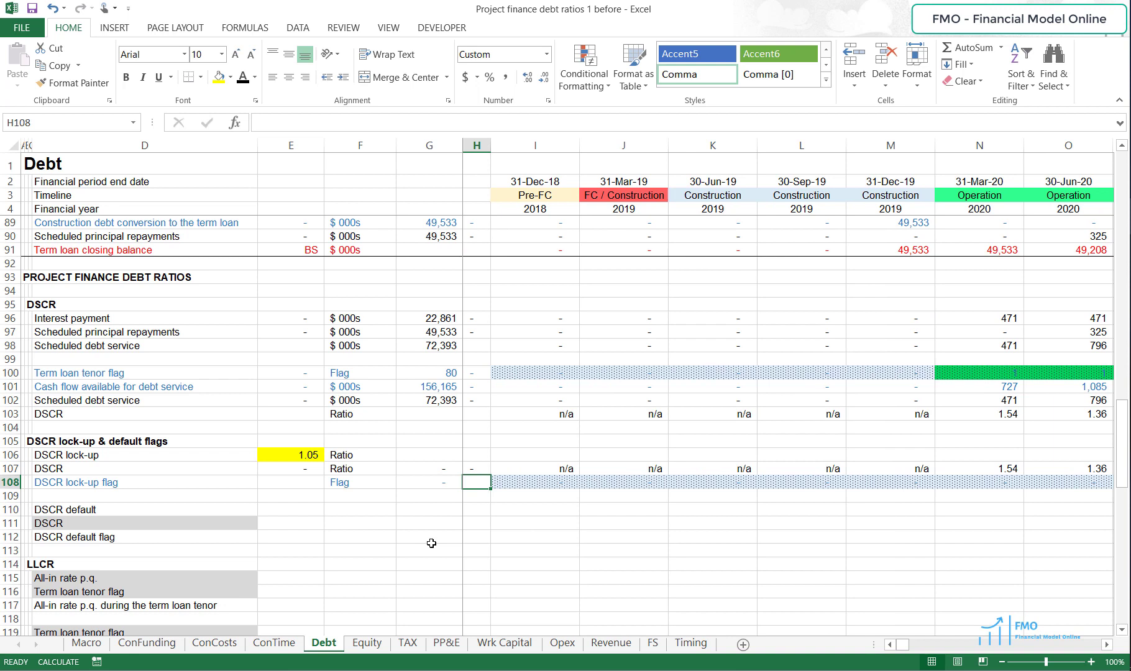
left_click(575, 483)
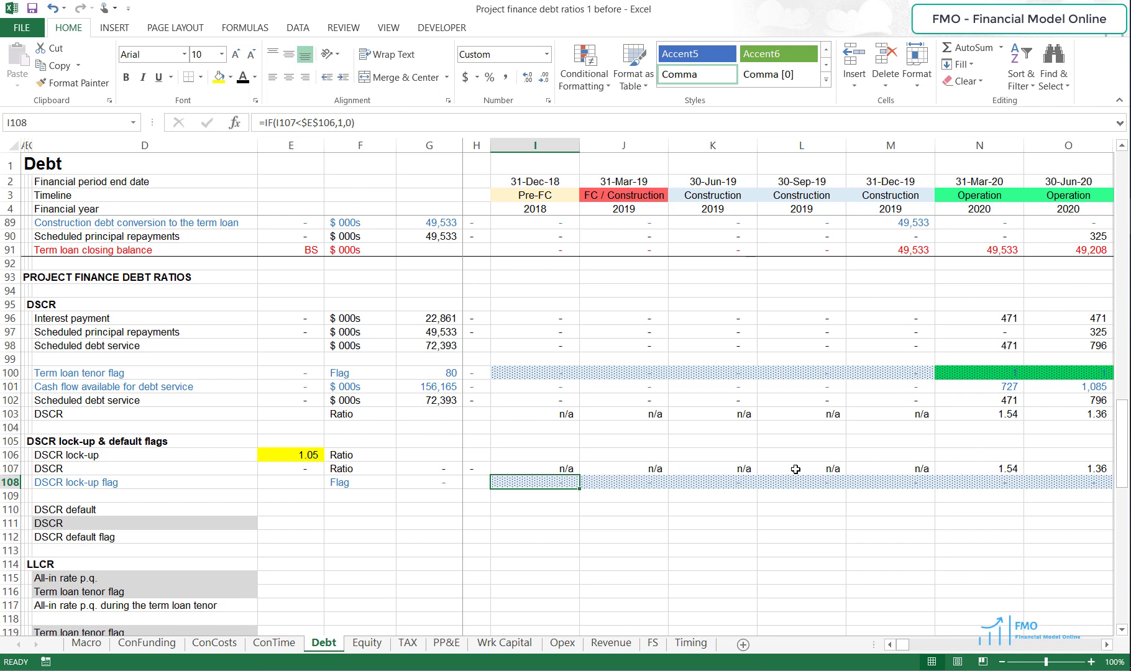
left_click(313, 456)
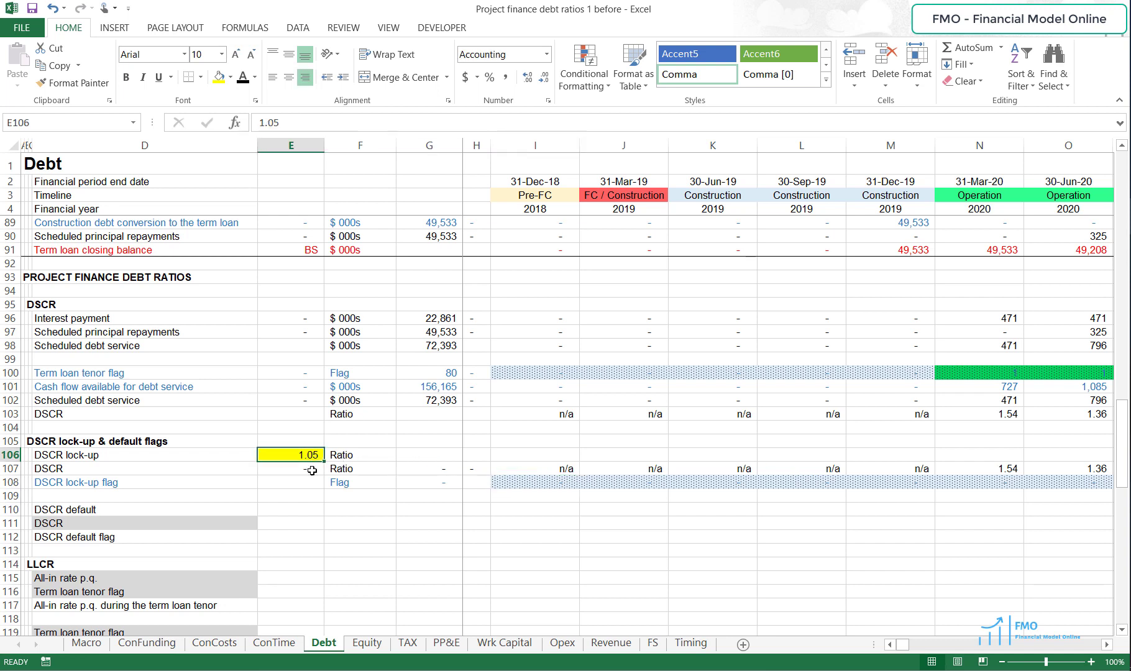
left_click(12, 537)
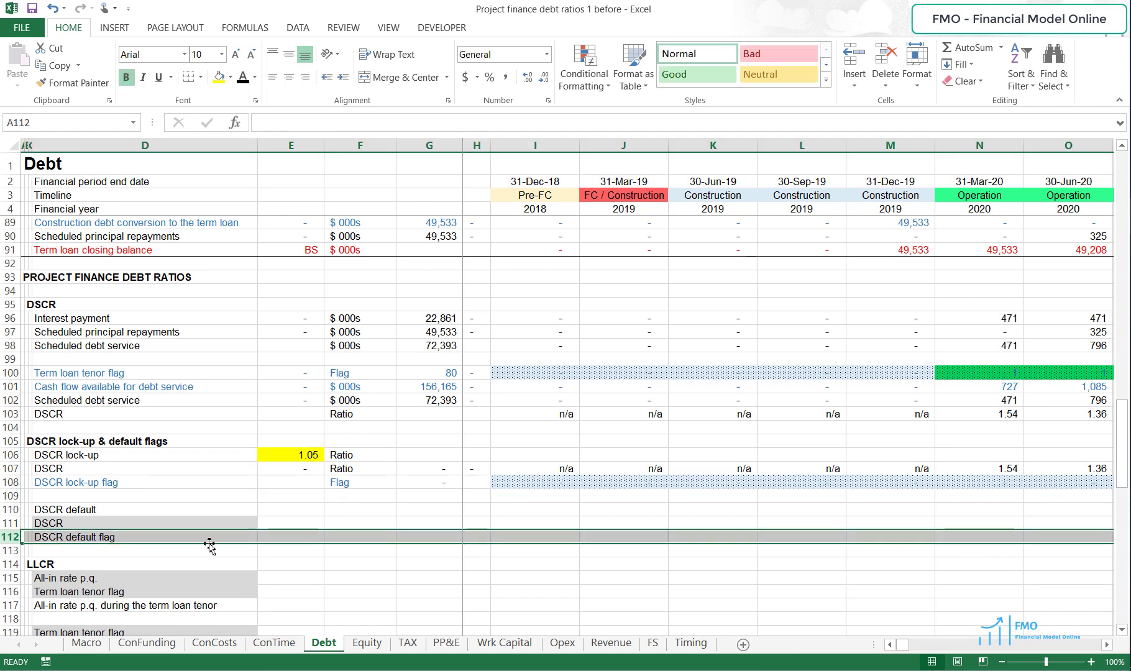
Step: Enter 1 as the DSCR default threshold in E110 and give it the formatting of the DSCR lock-up input in E106
left_click(270, 509)
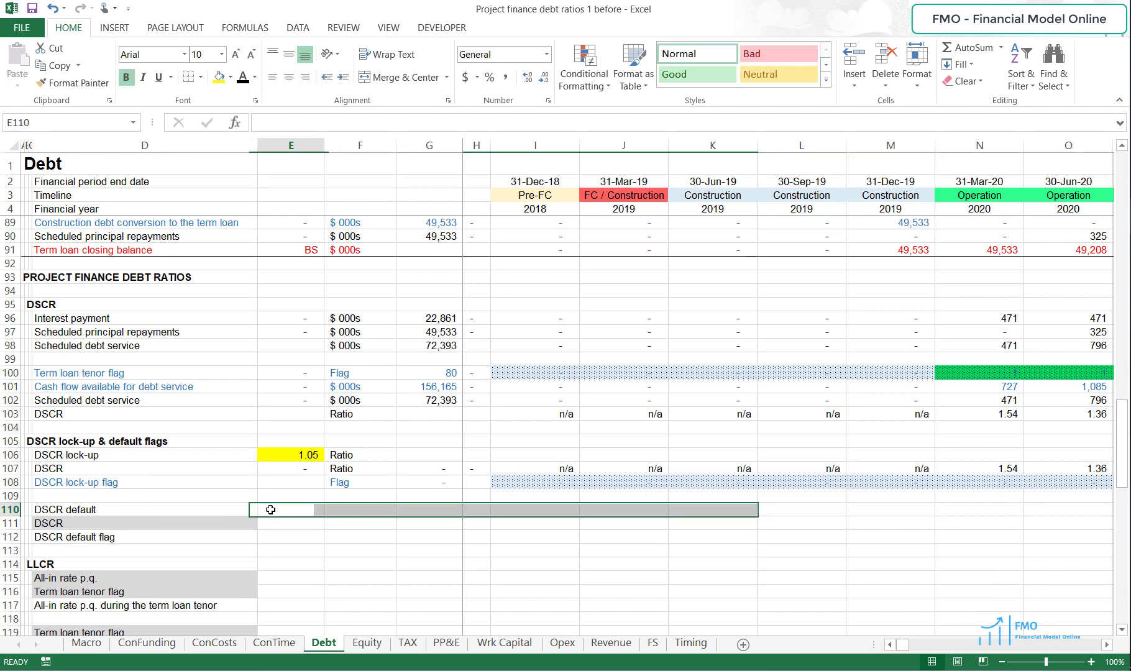
type("1")
left_click(368, 532)
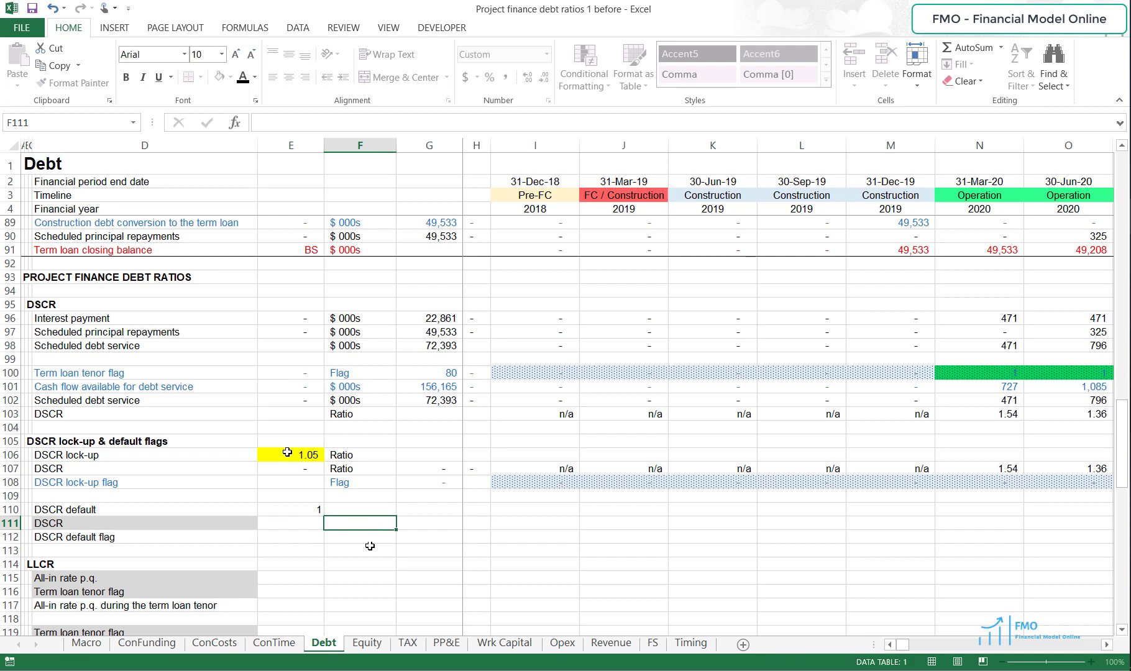
left_click(287, 453)
left_click(72, 83)
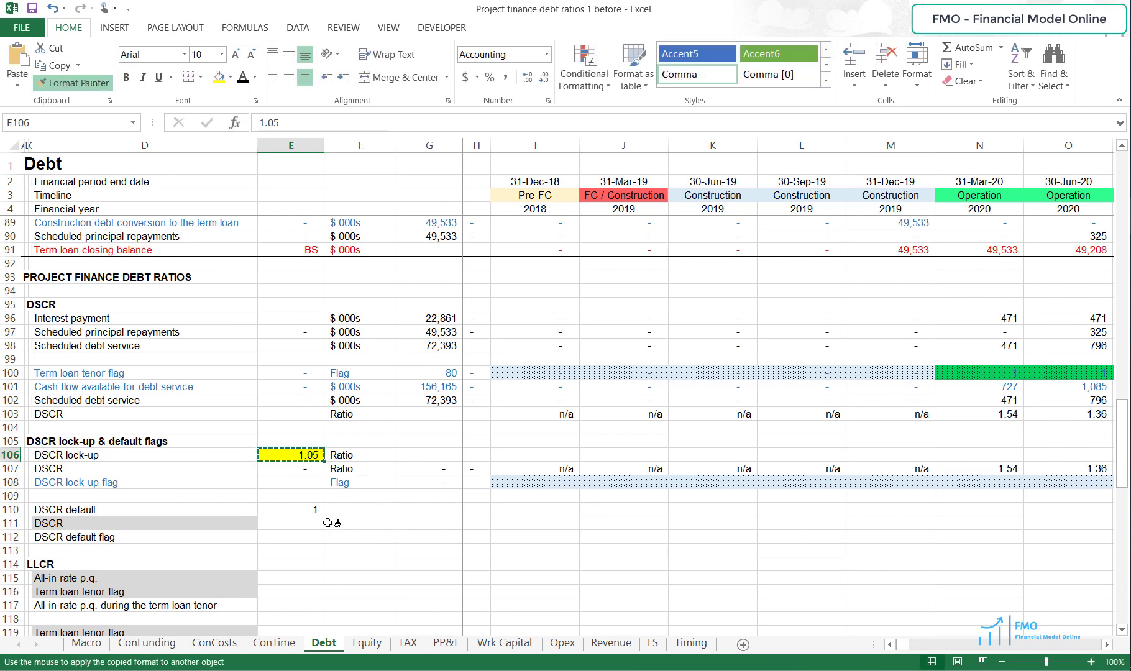
left_click(314, 509)
Step: Enter Ratio as the unit of the DSCR default threshold in F110
left_click(355, 506)
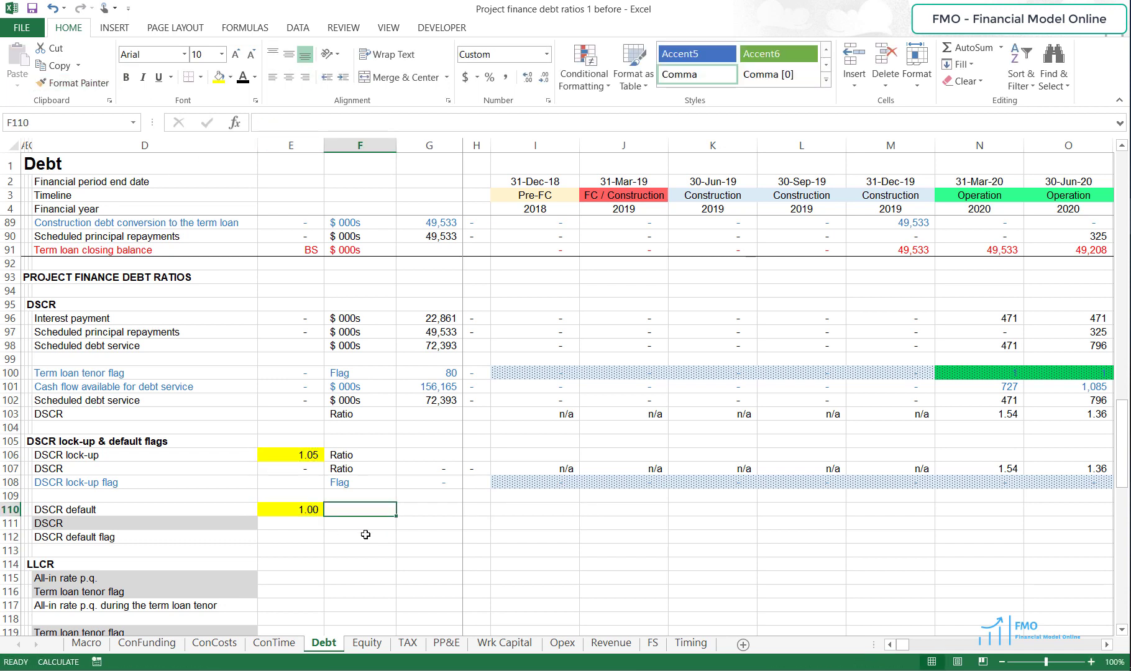
type("Ratio")
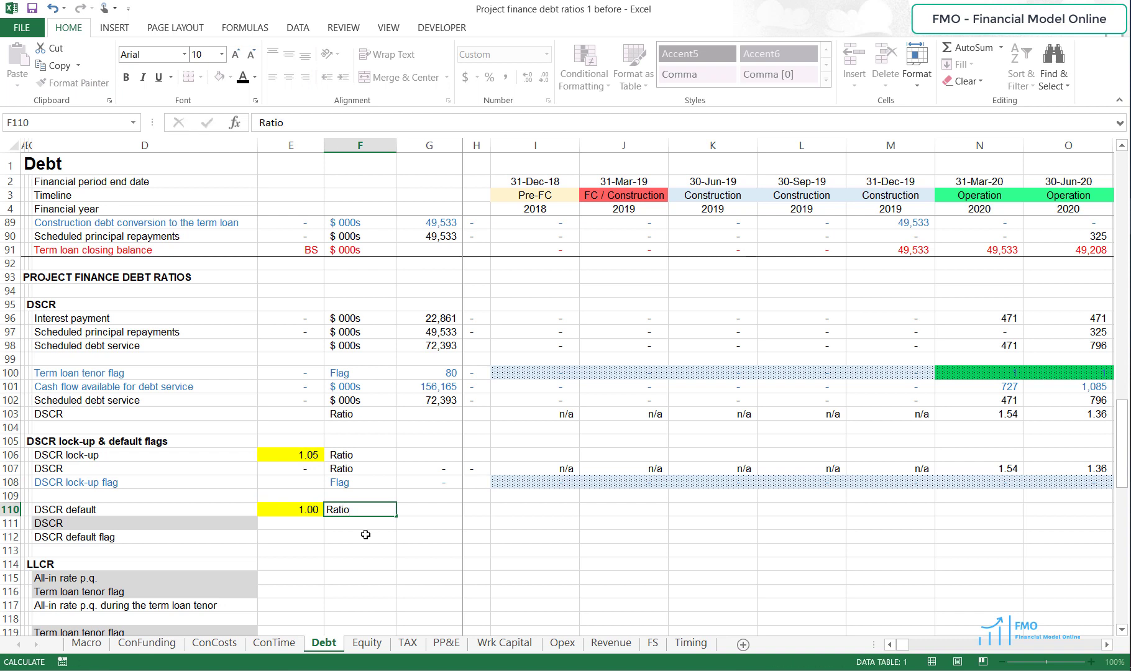
key("Return")
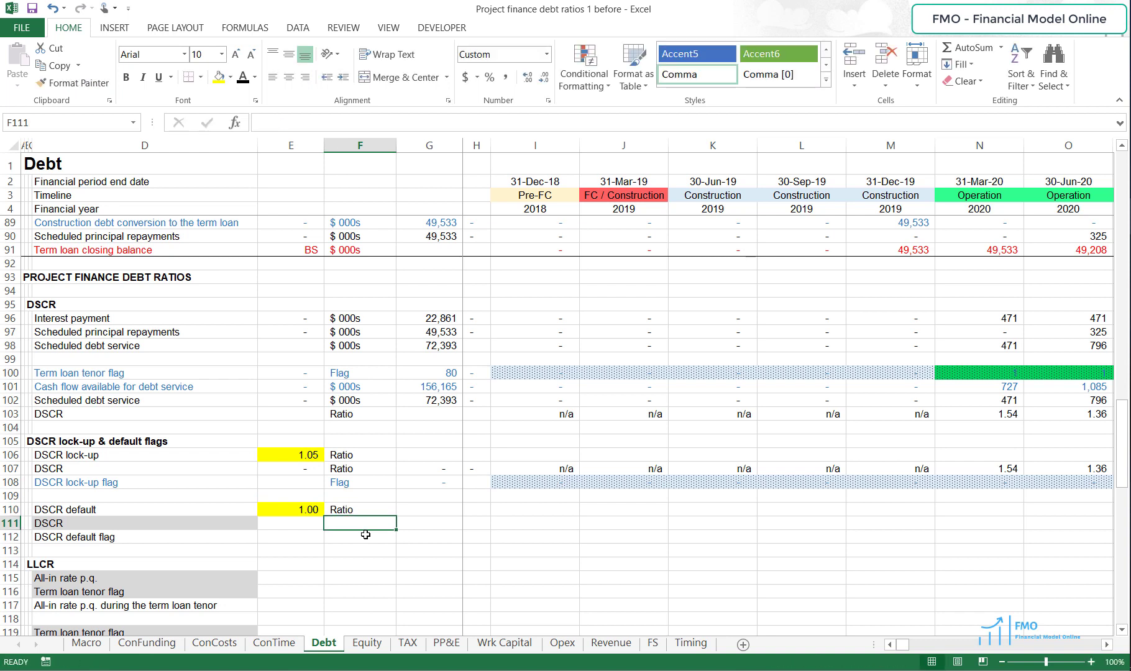
Step: Copy the whole DSCR row 107 onto the DSCR row 111 in the default flag block
left_click(136, 526)
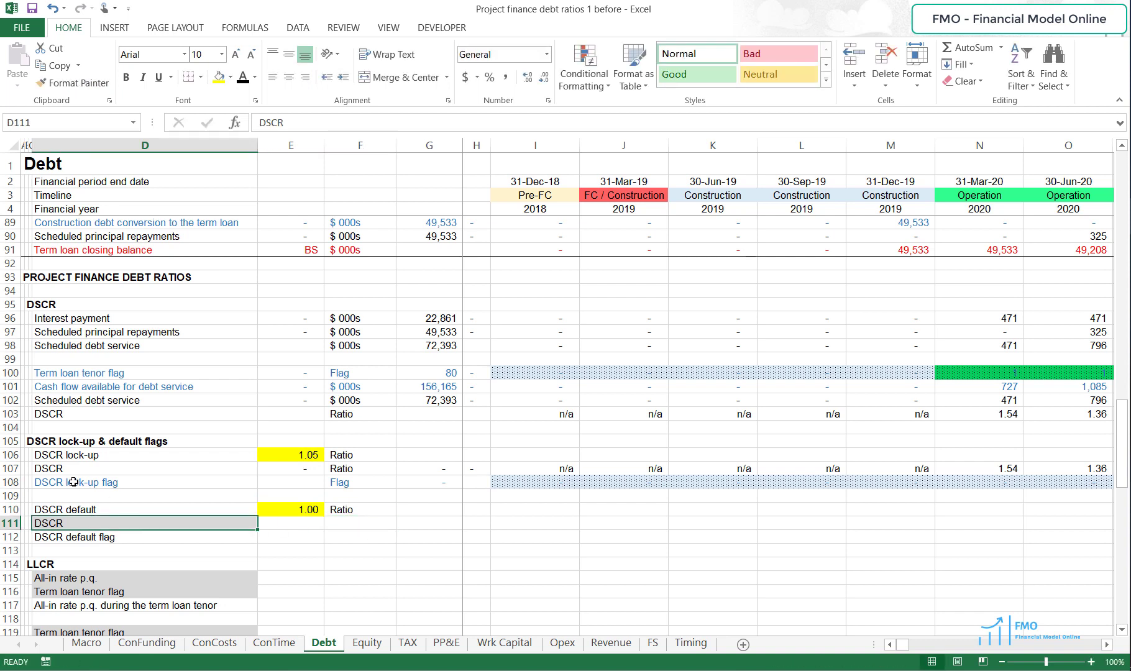
left_click(10, 469)
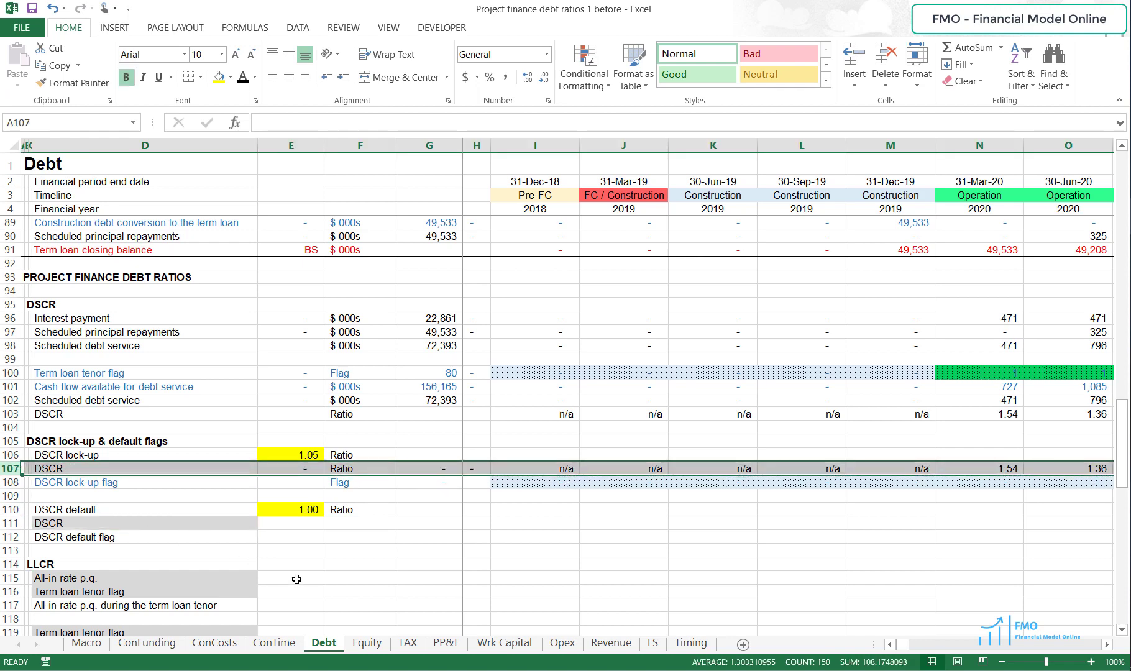
key("ctrl+c")
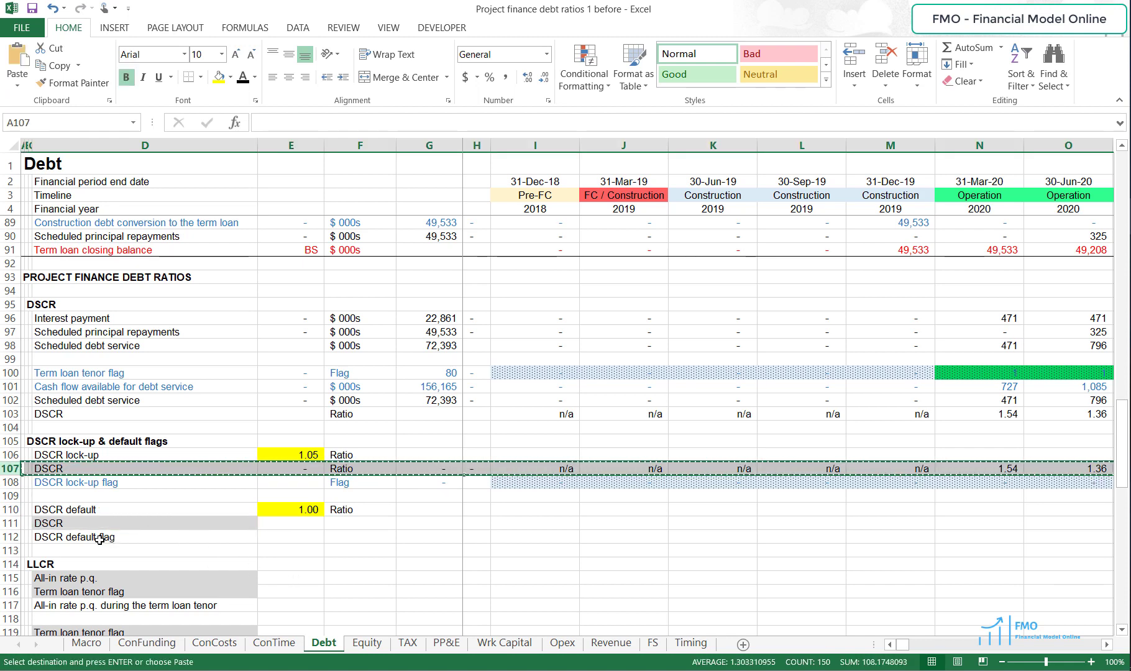
left_click(13, 524)
key("ctrl+v")
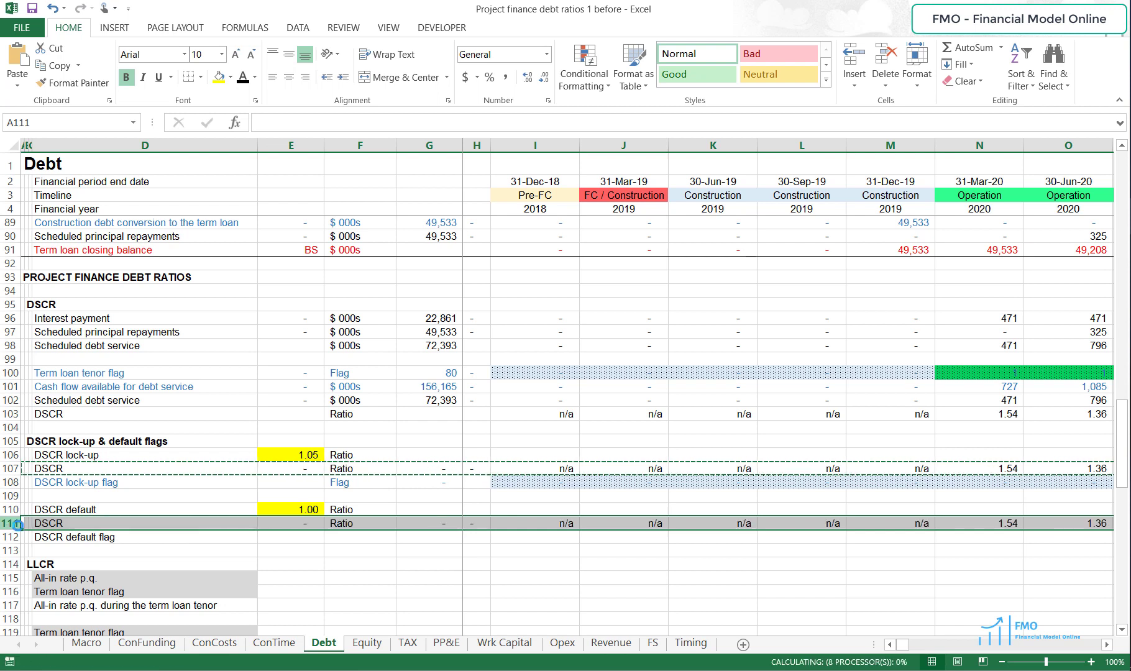
key("Escape")
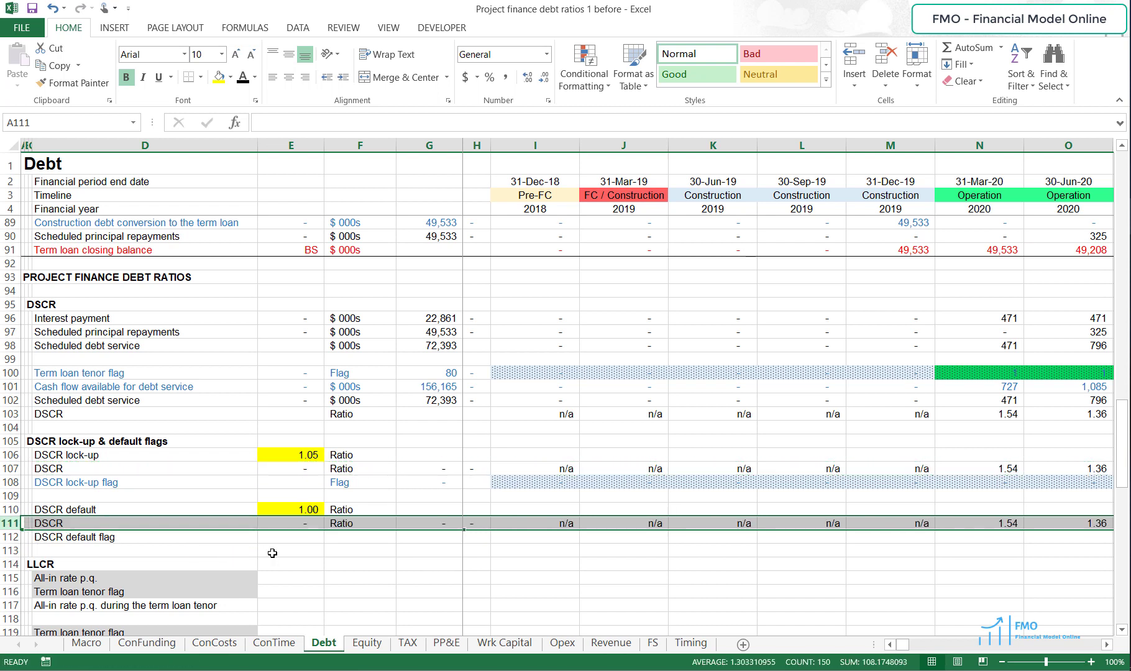
left_click(319, 553)
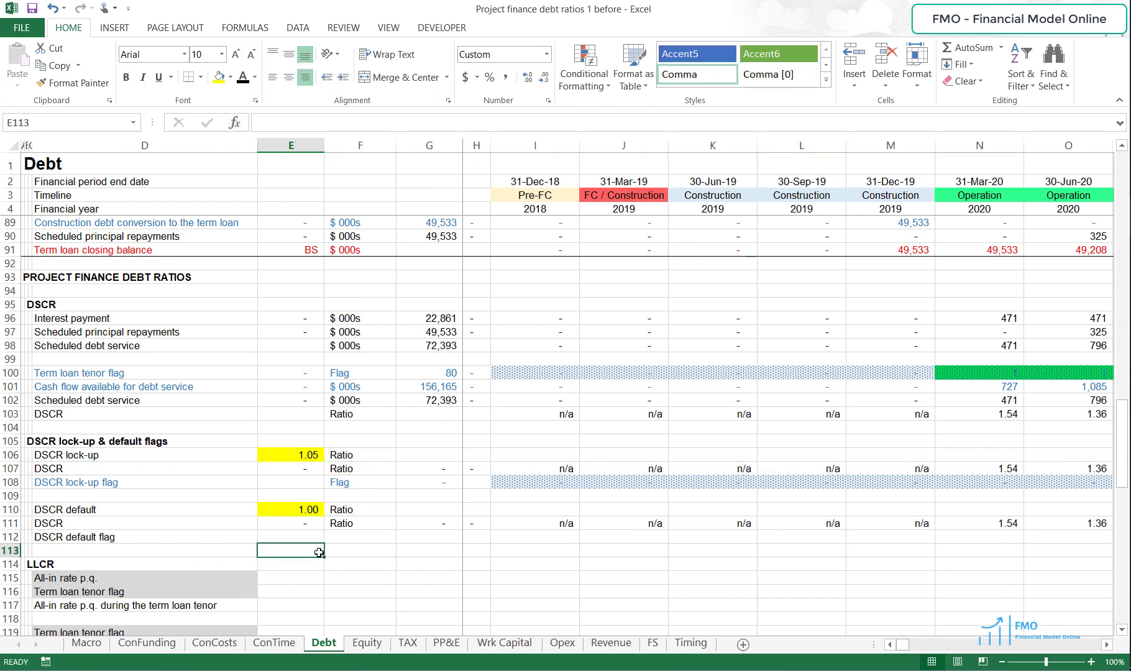
Step: Calculate the DSCR default flag in I112 with =IF(I111<$E$110,1,0)
left_click(502, 538)
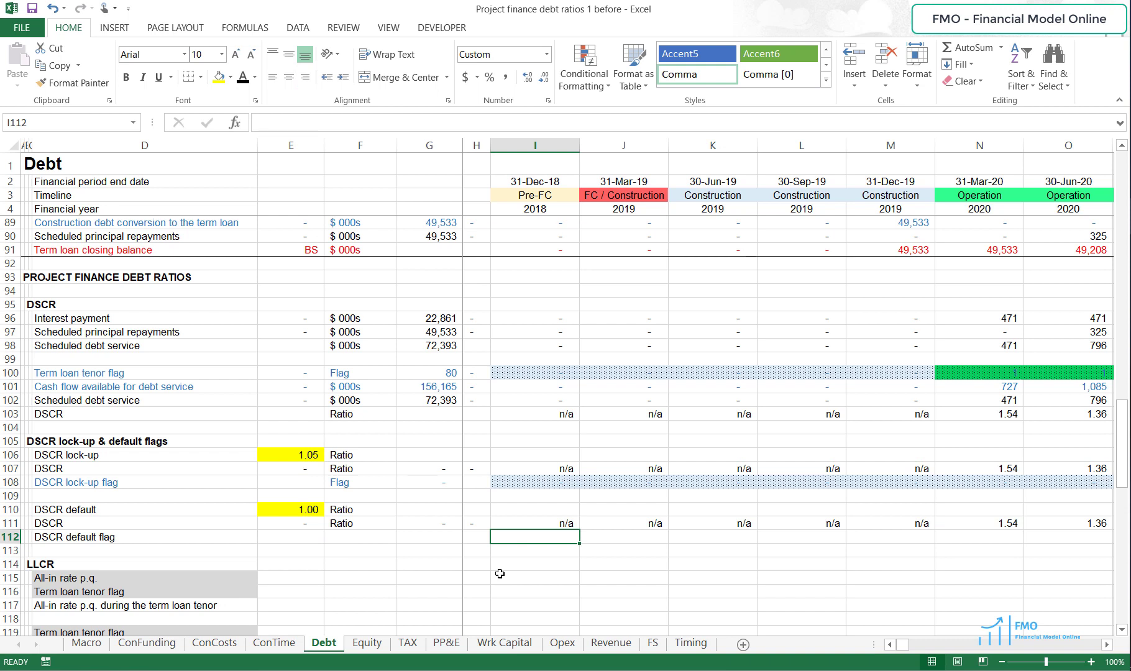
type("=if(")
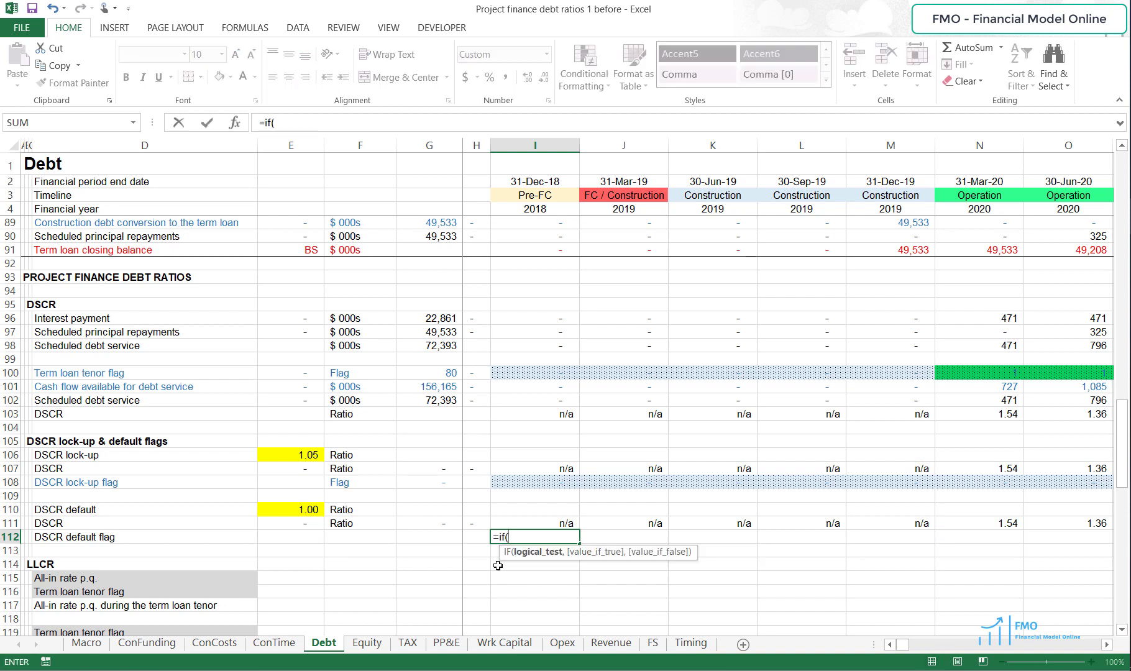
left_click(512, 521)
type("<")
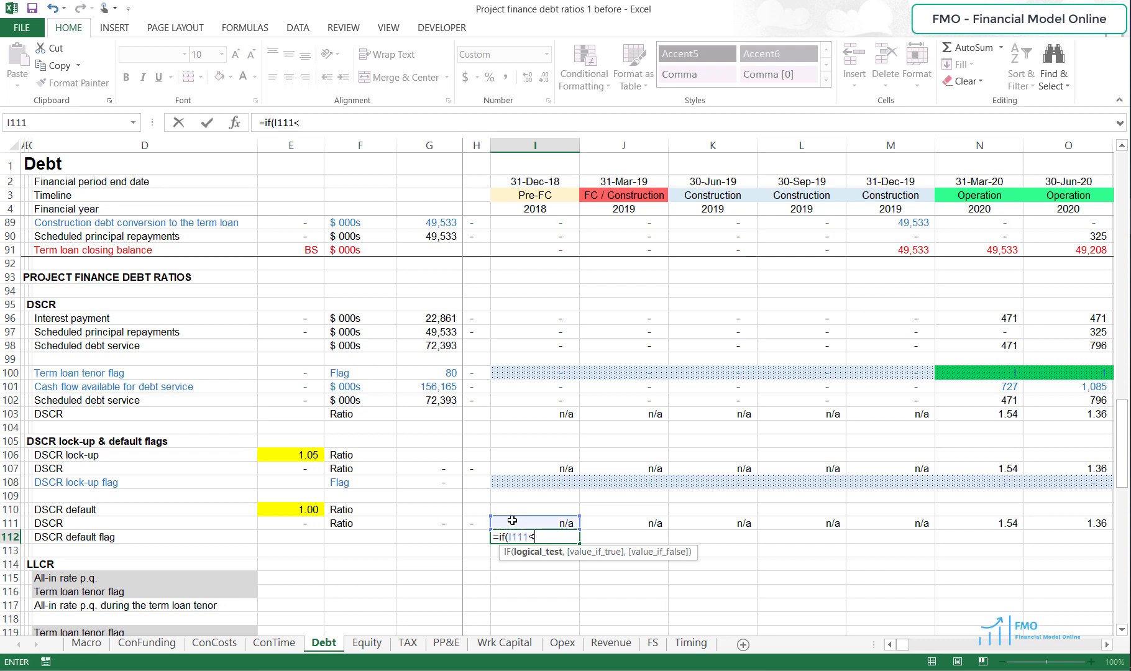
left_click(299, 512)
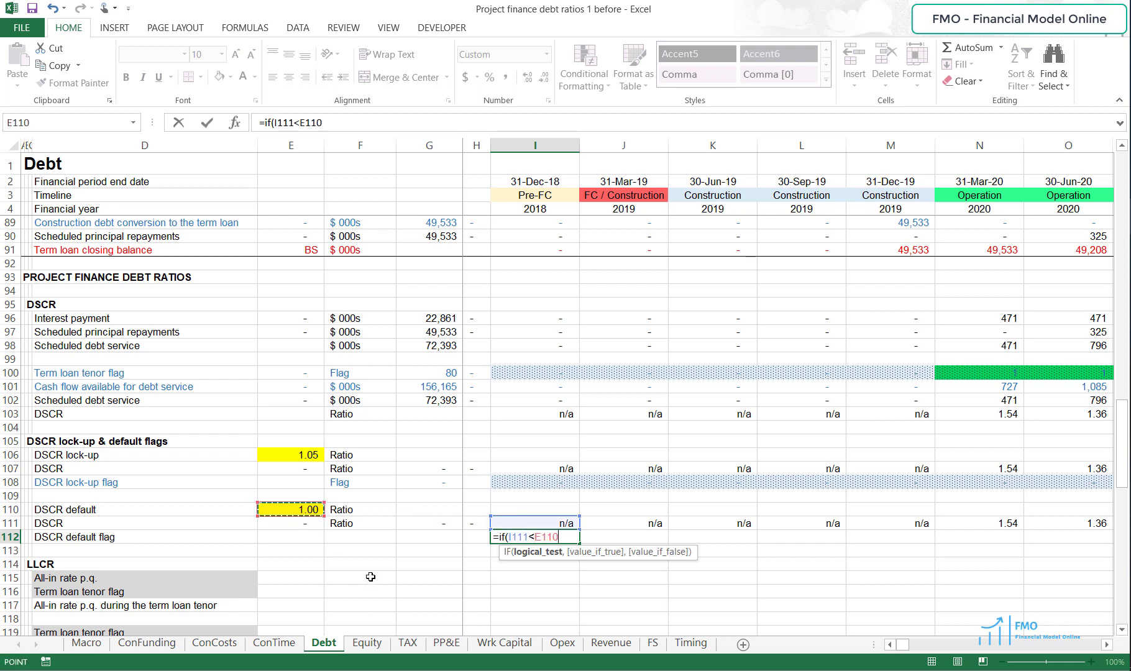
key("F4")
type(",")
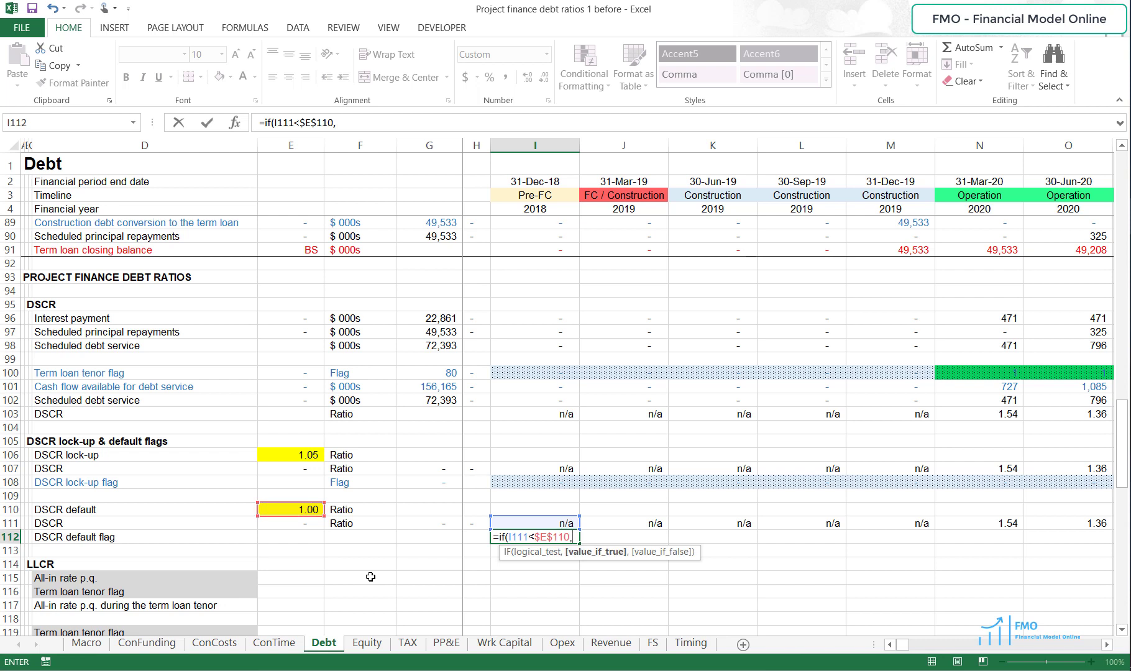
type("1,0")
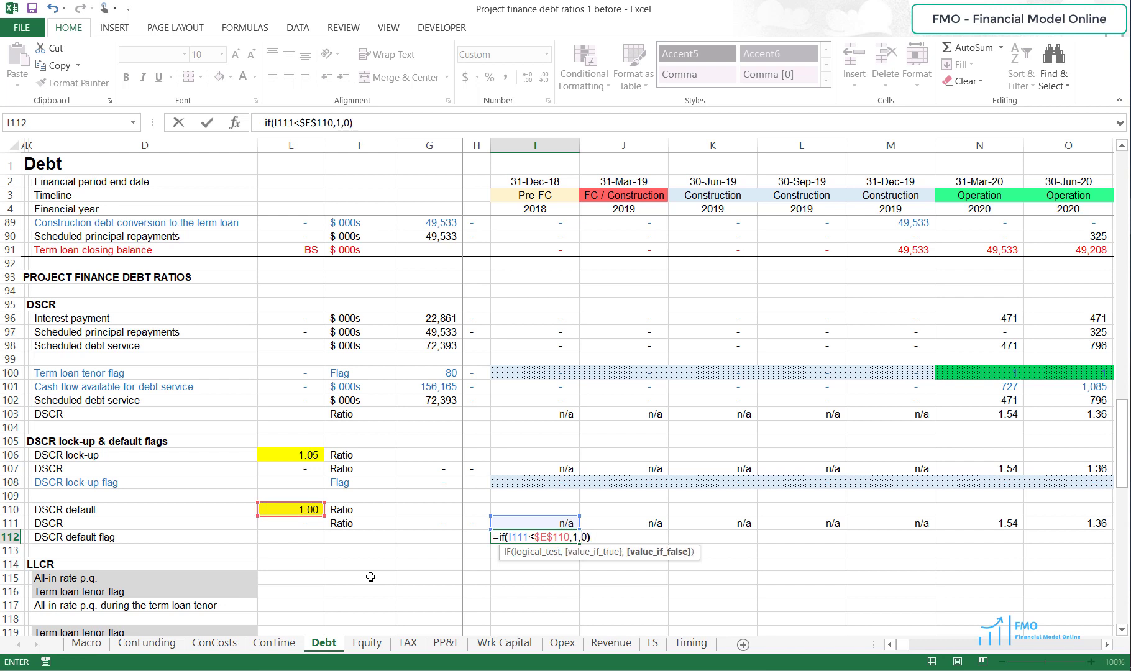
key("Return")
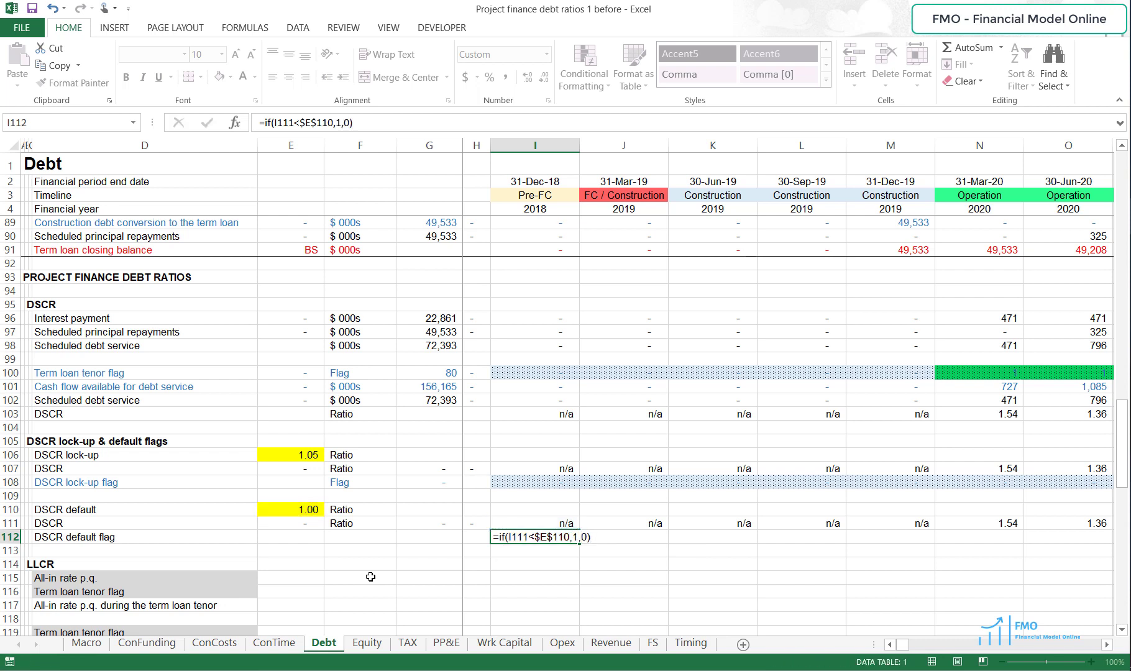
Step: Copy the DSCR default flag formula from I112 across all periods to column EW
key("Up")
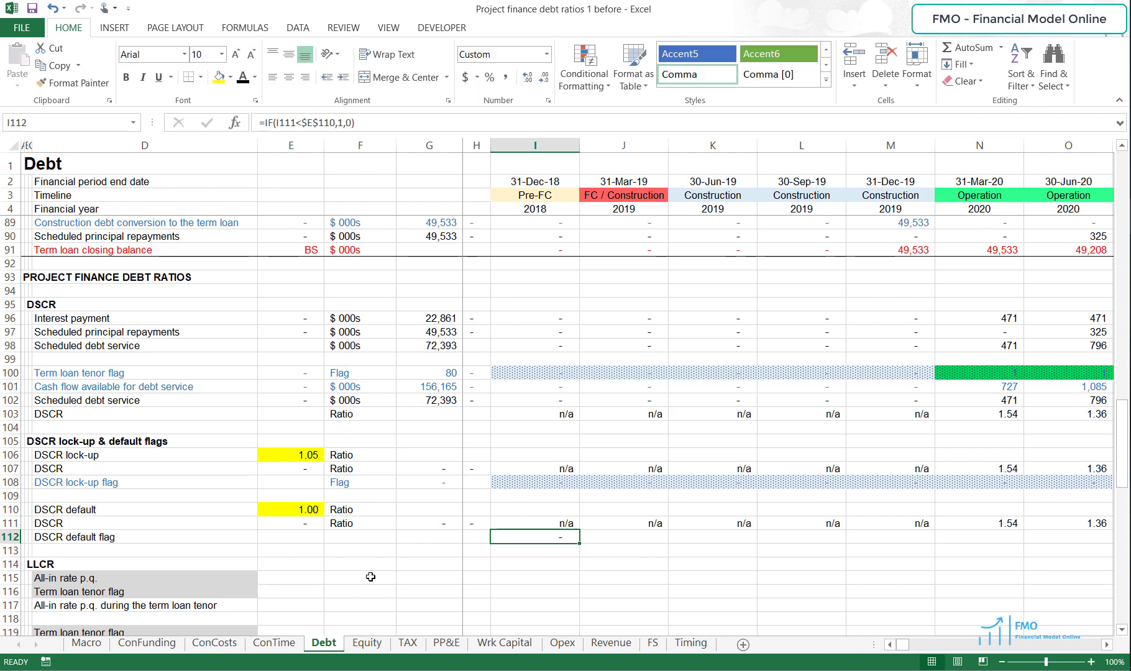
key("ctrl+c")
key("ctrl+shift+Right")
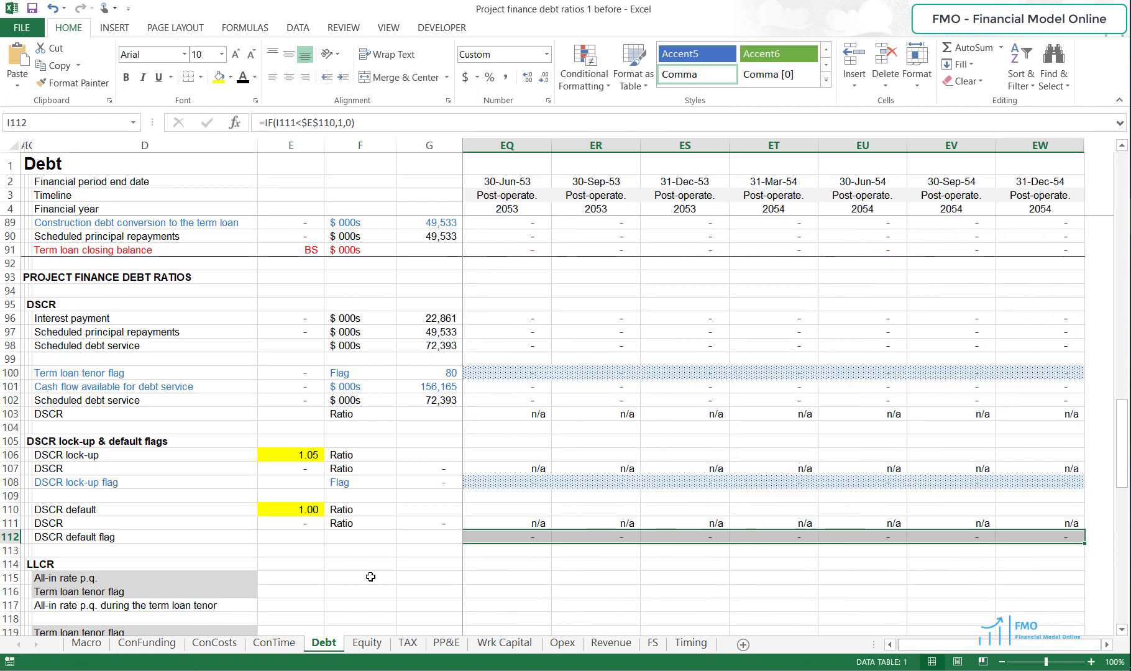
key("Return")
Step: Enter Flag as the unit of the DSCR default flag in F112
key("Left")
key("Left")
key("Left")
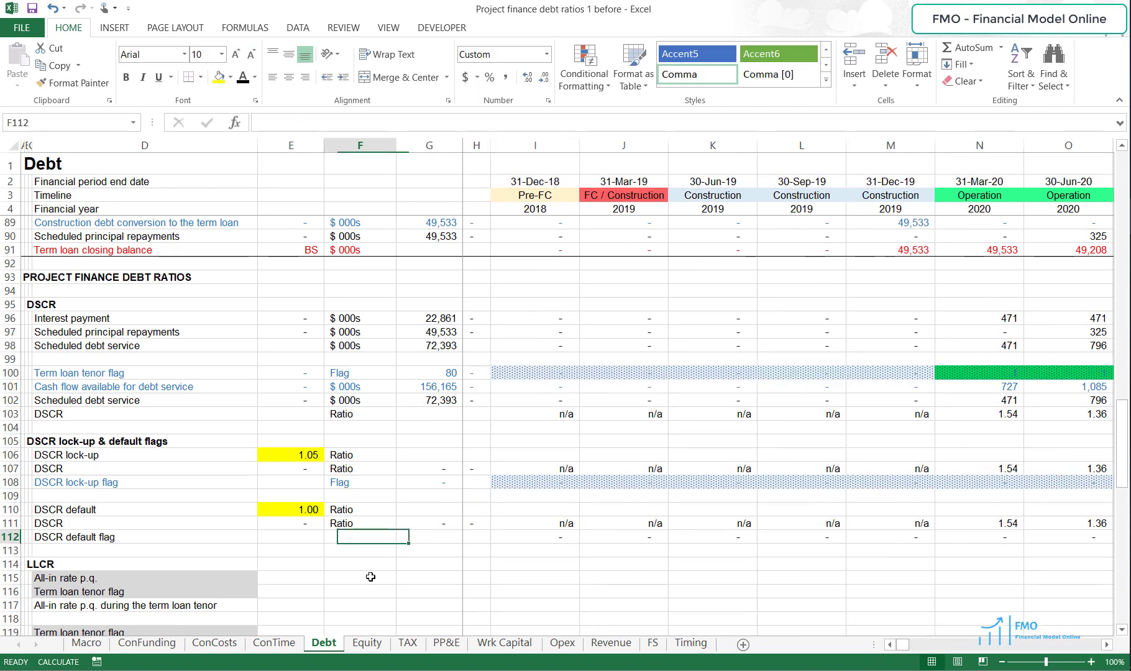
type("Flag")
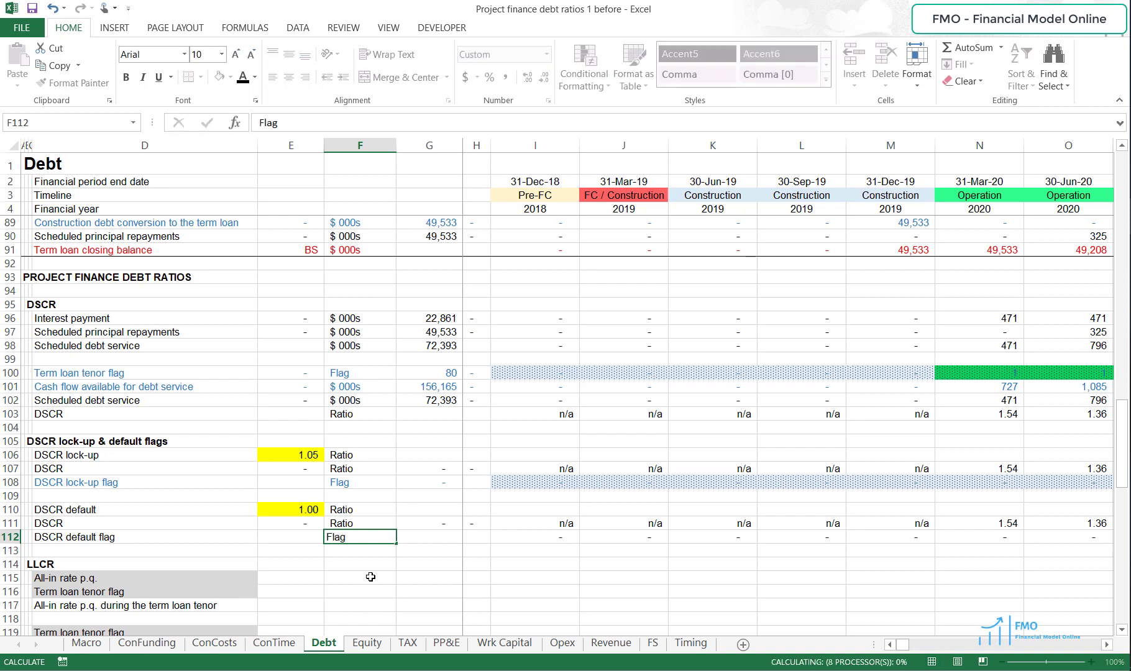
key("Return")
Step: Total the DSCR default flag across all periods in G112 with =SUM(I112:EW112)
key("Right")
key("Up")
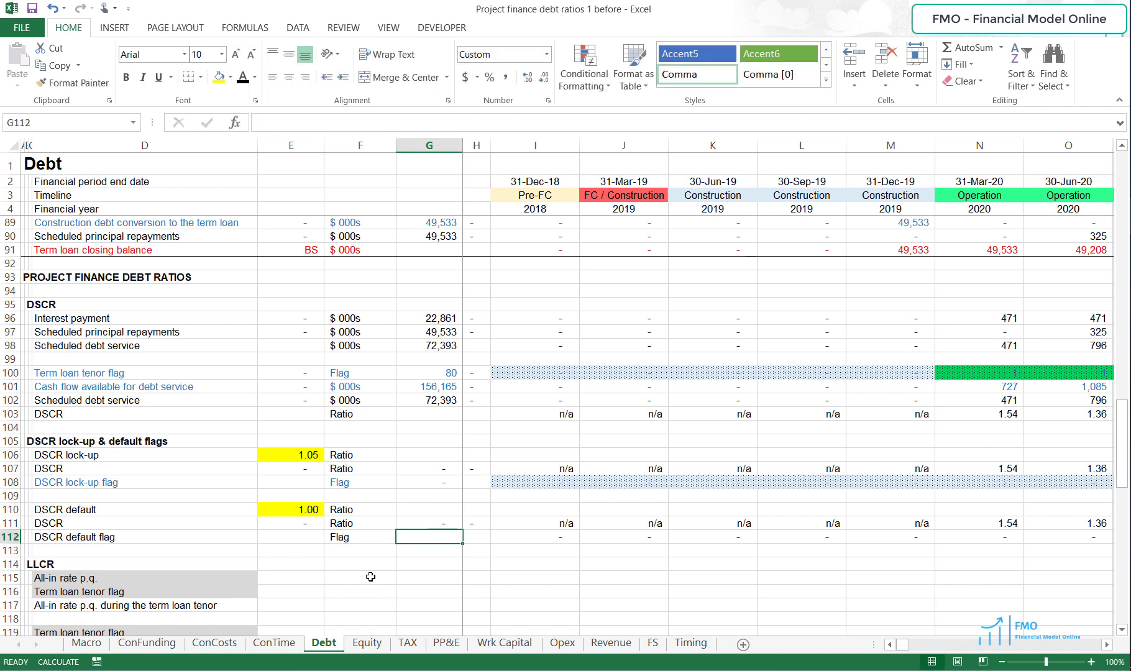
key("alt+equal")
key("Right")
key("Right")
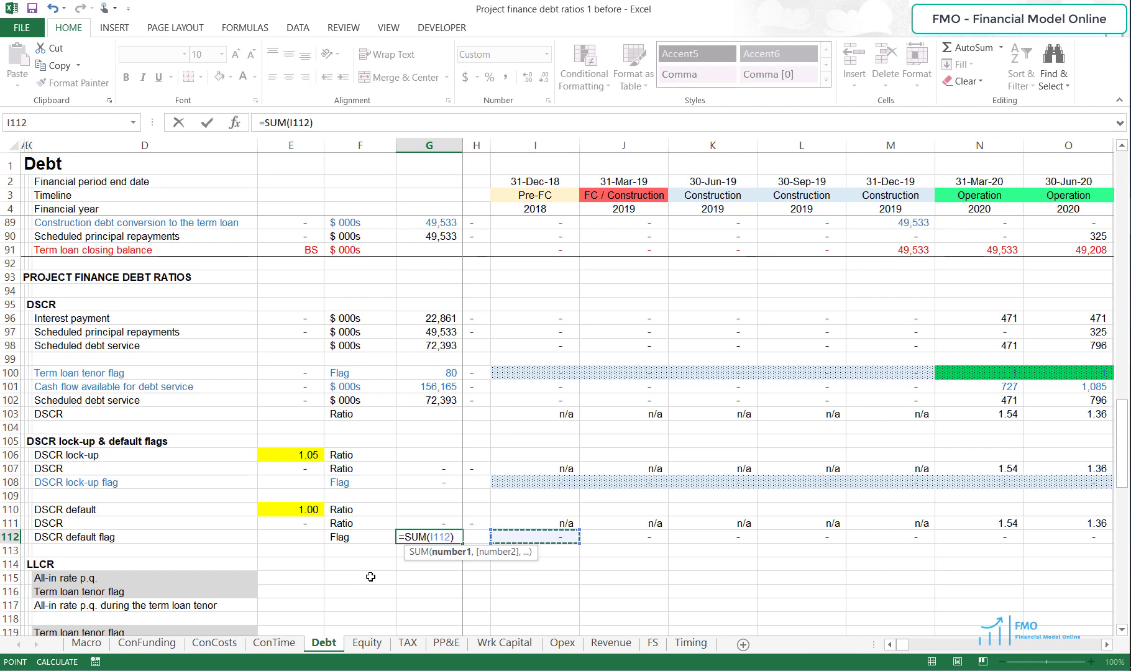
key("ctrl+shift+Right")
key("Tab")
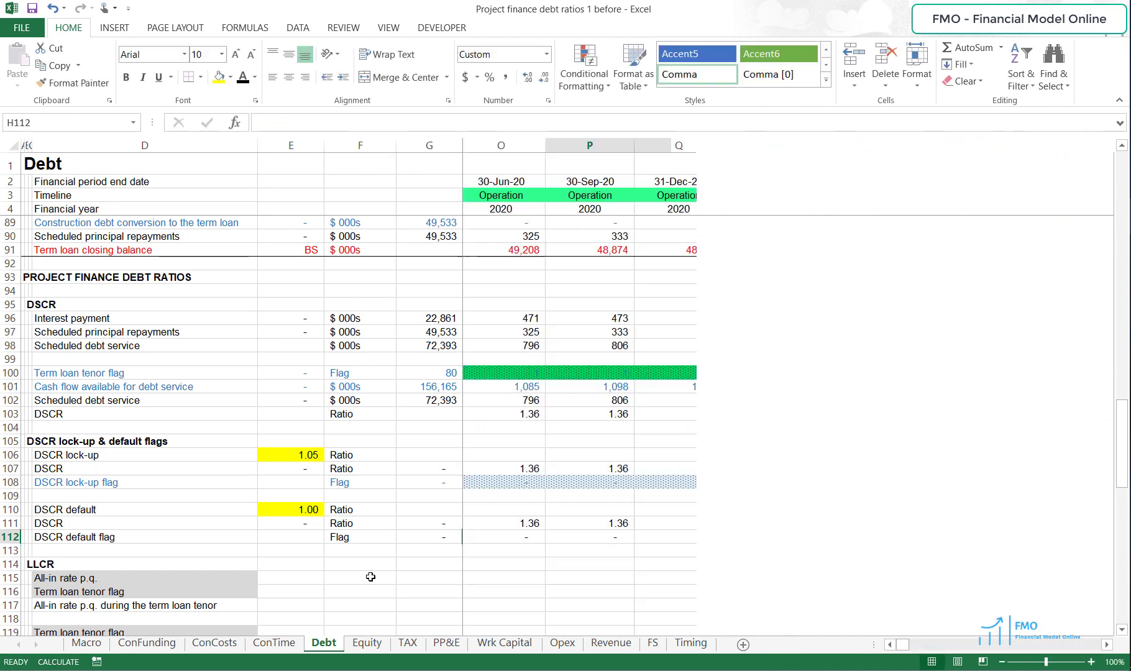
key("Left")
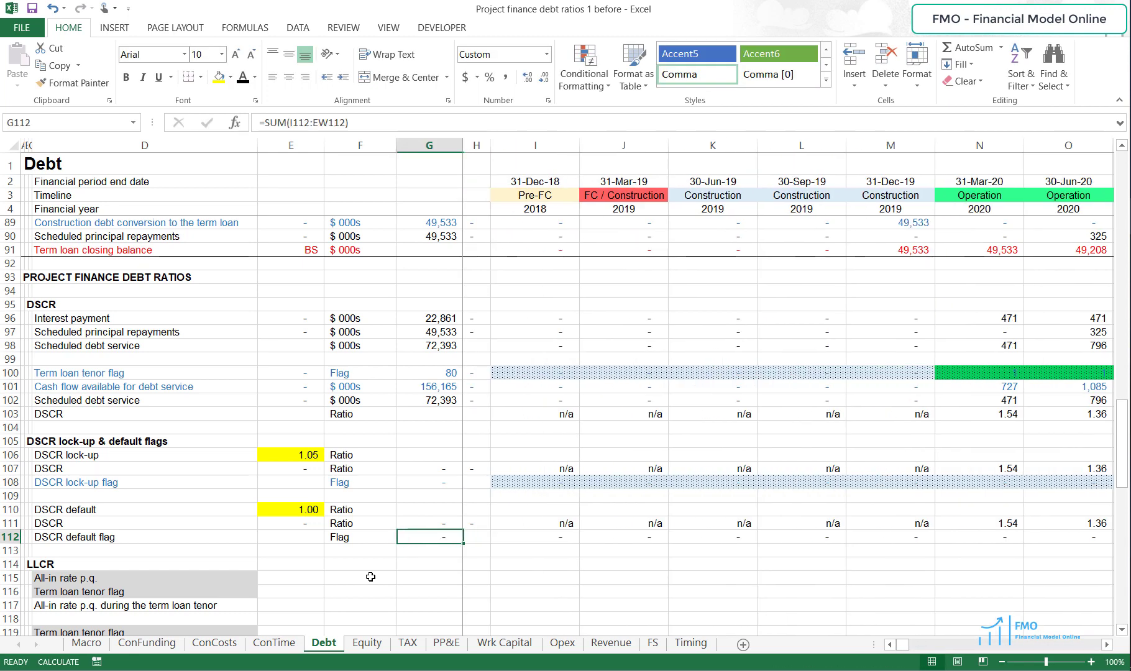
Step: Copy the formatting of the DSCR lock-up flag row 108 onto the DSCR default flag row 112
left_click(11, 483)
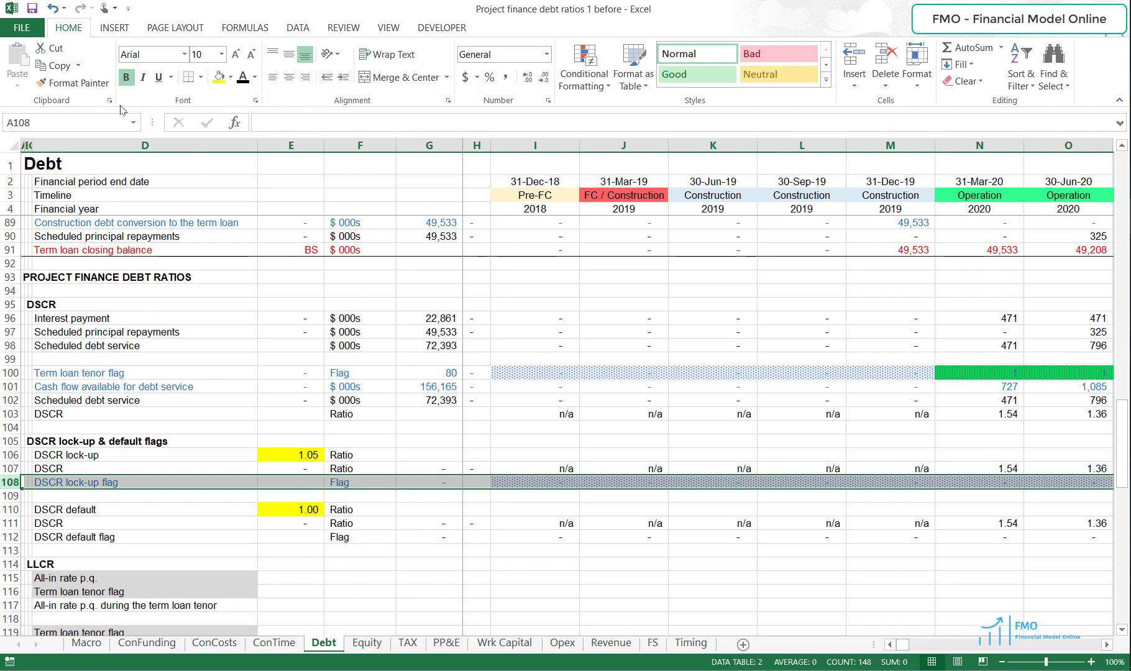
left_click(72, 82)
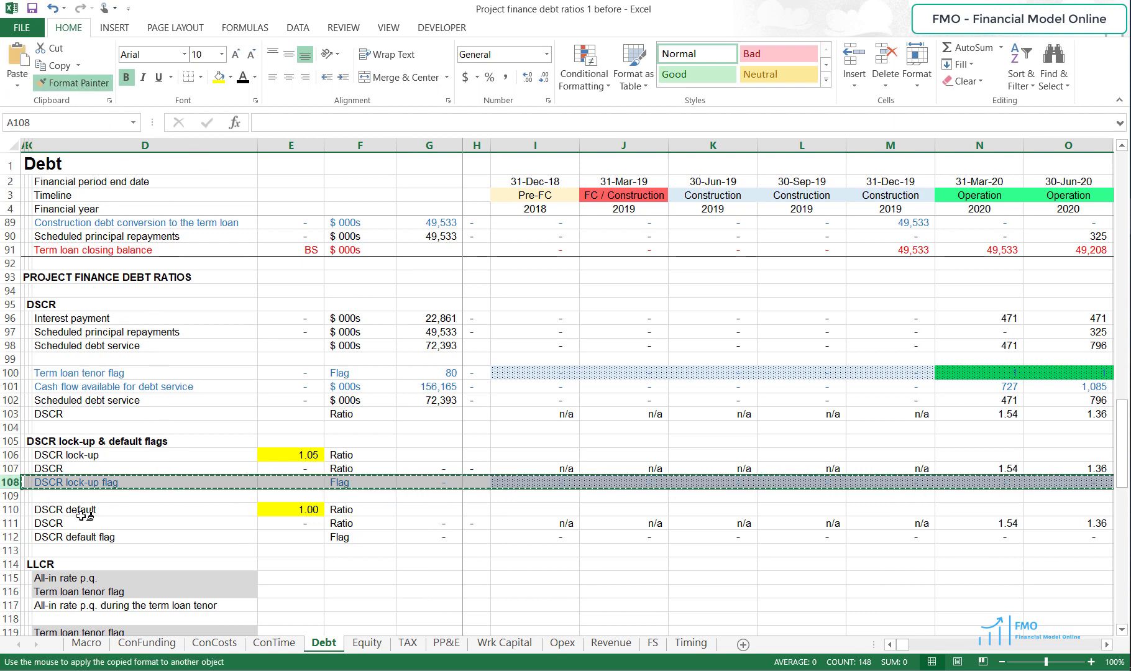
left_click(14, 537)
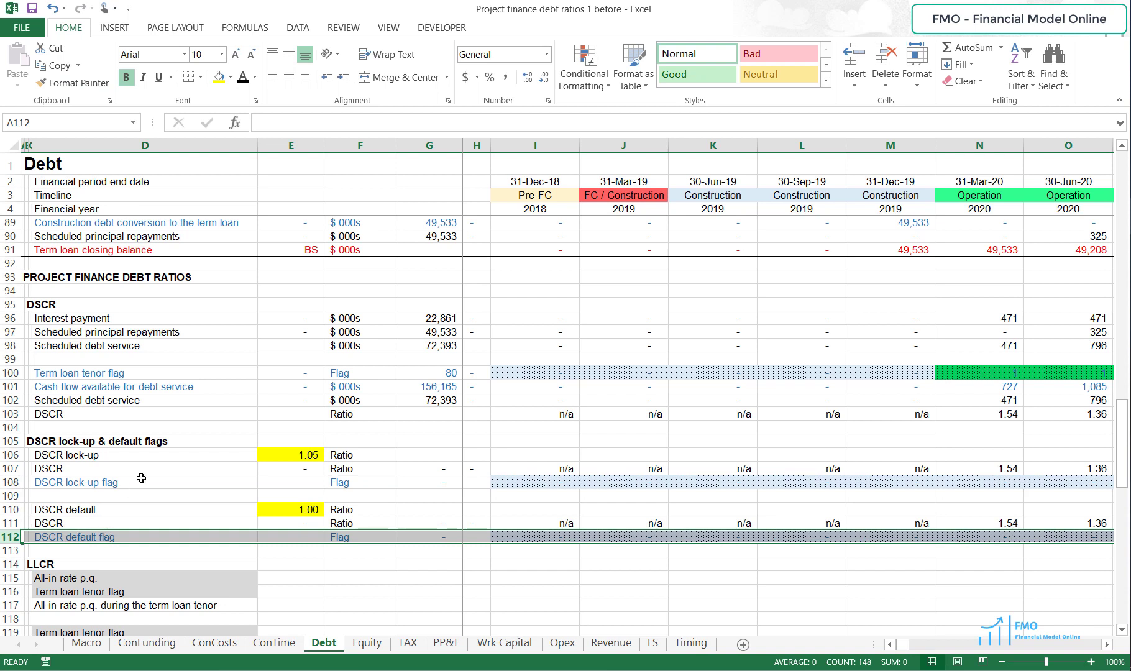
Step: Change the font colour of the DSCR default flag row 112 and the DSCR lock-up flag row 108 to black
left_click(243, 77)
left_click(12, 482)
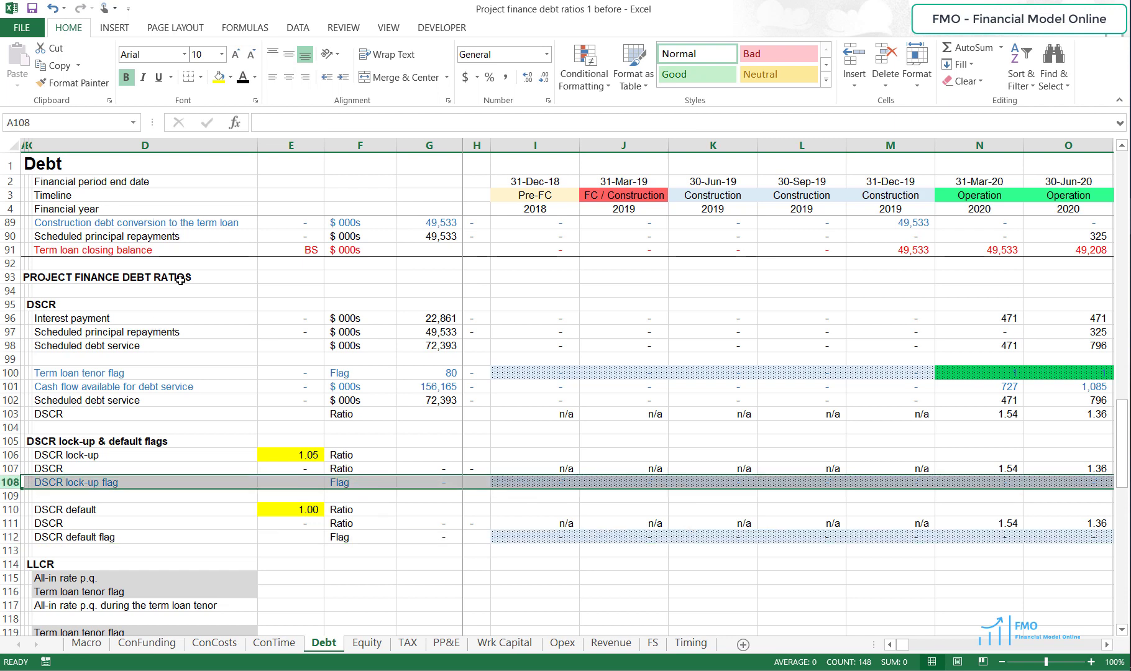
left_click(246, 82)
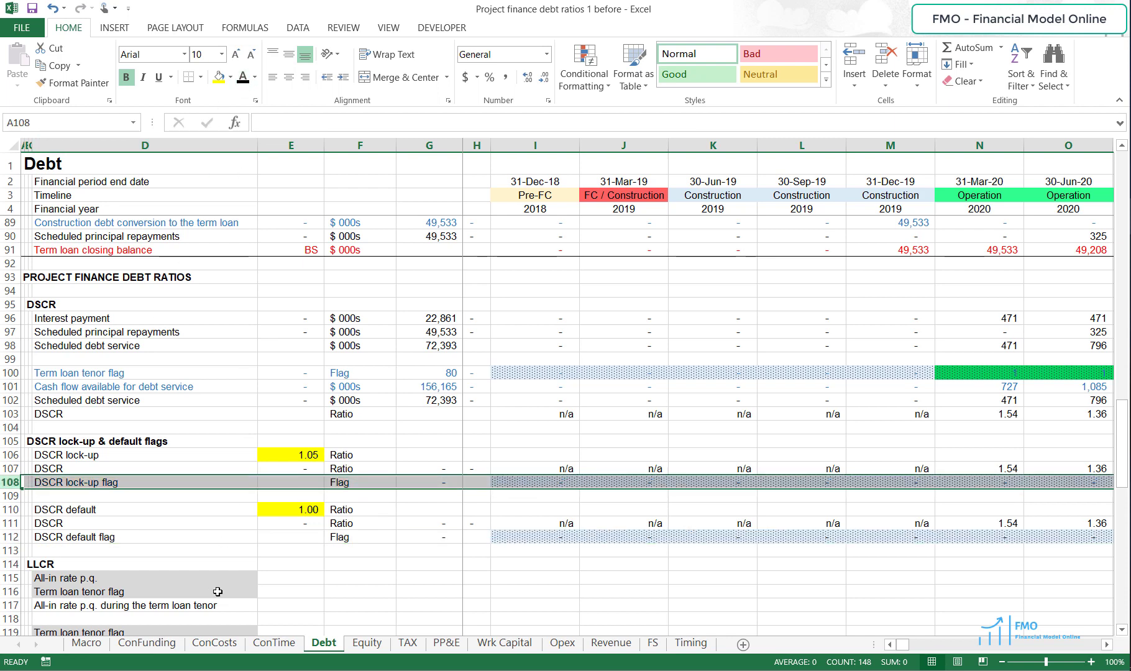
left_click(398, 573)
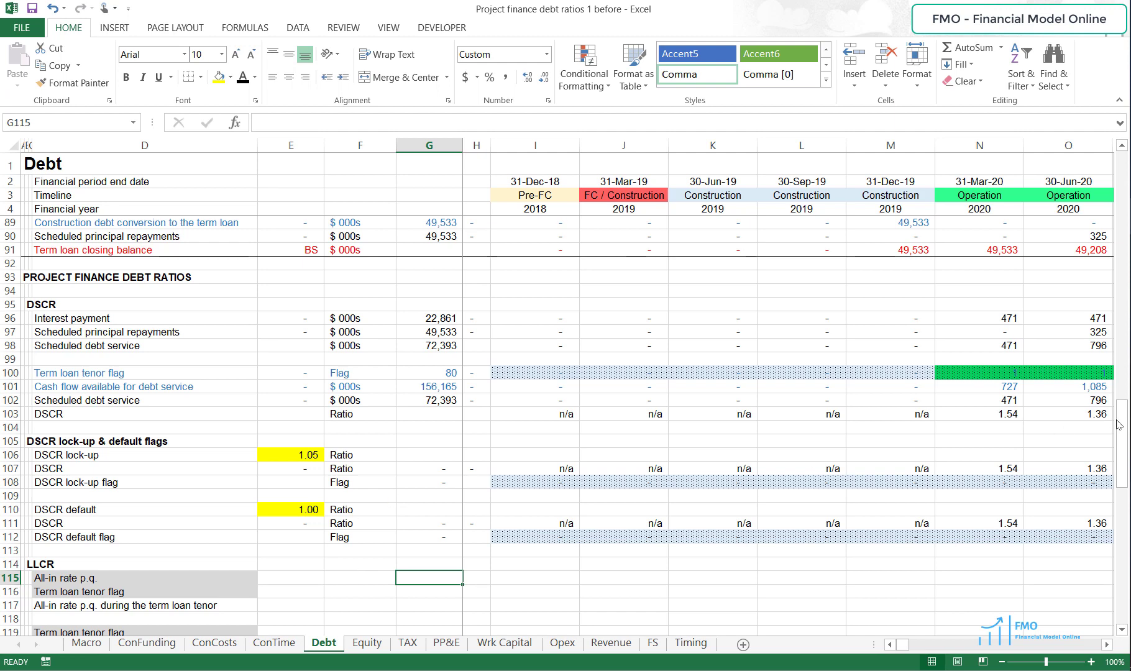
Step: Set the P50/P99 switch in E12 to 2 to run the debt sizing on the P99 case
left_click_drag(1118, 424, 1111, 177)
left_click(318, 315)
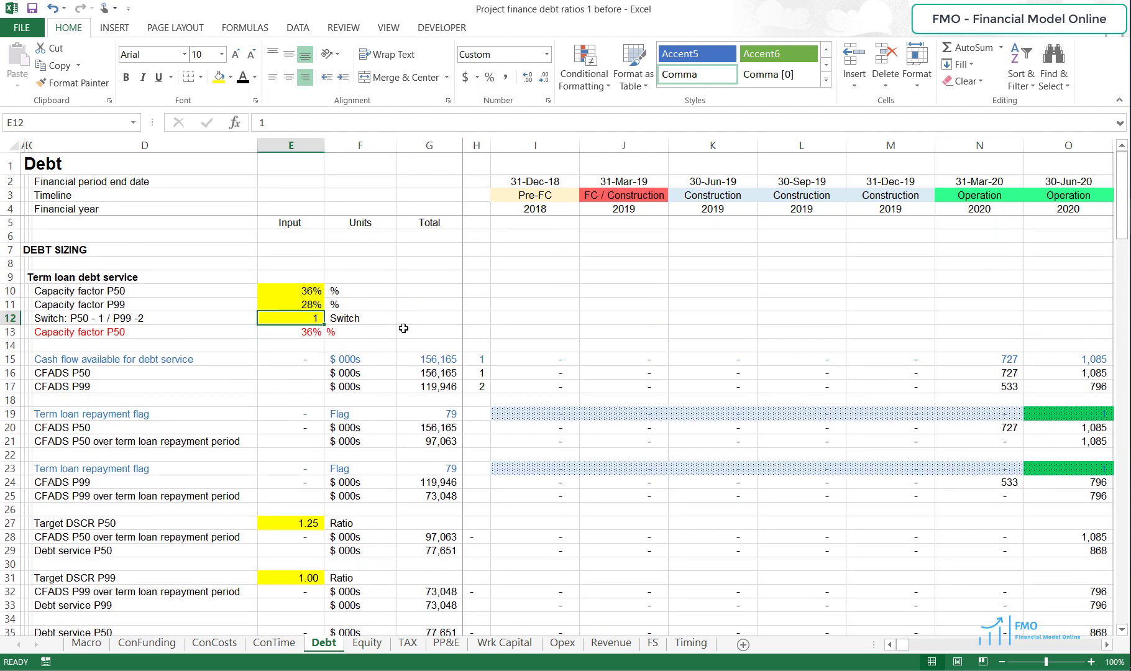
type("2")
key("Return")
left_click(316, 407)
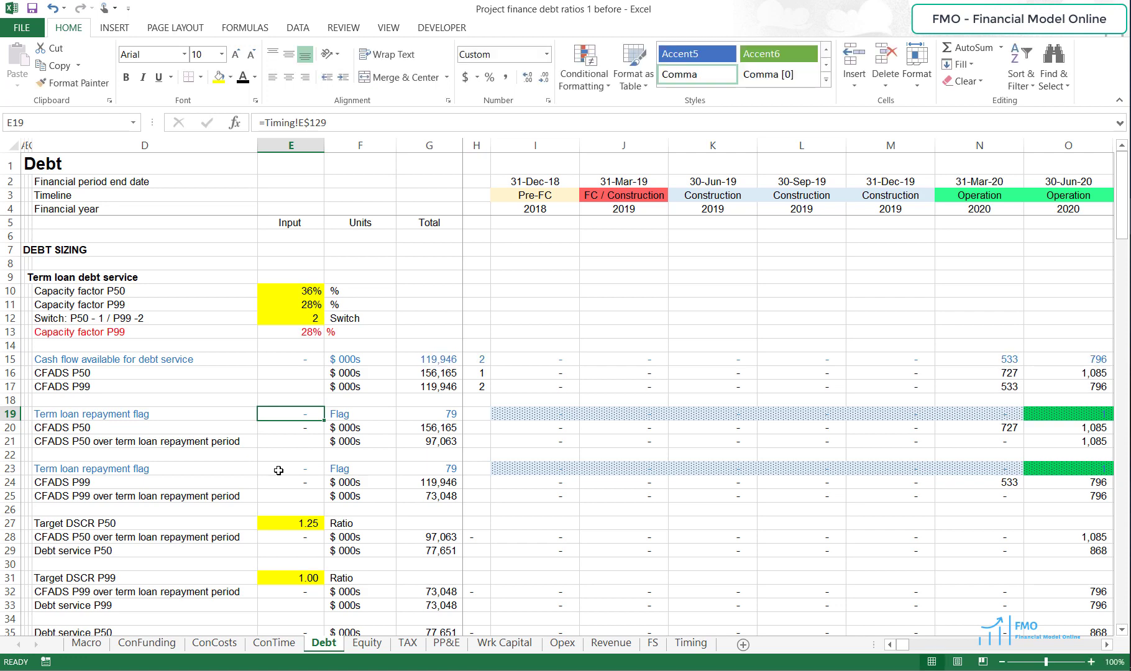
Step: Examine the DSCR, lock-up flag and default flag rows across the operation periods under the P99 case
scroll(278, 471, "down", 14)
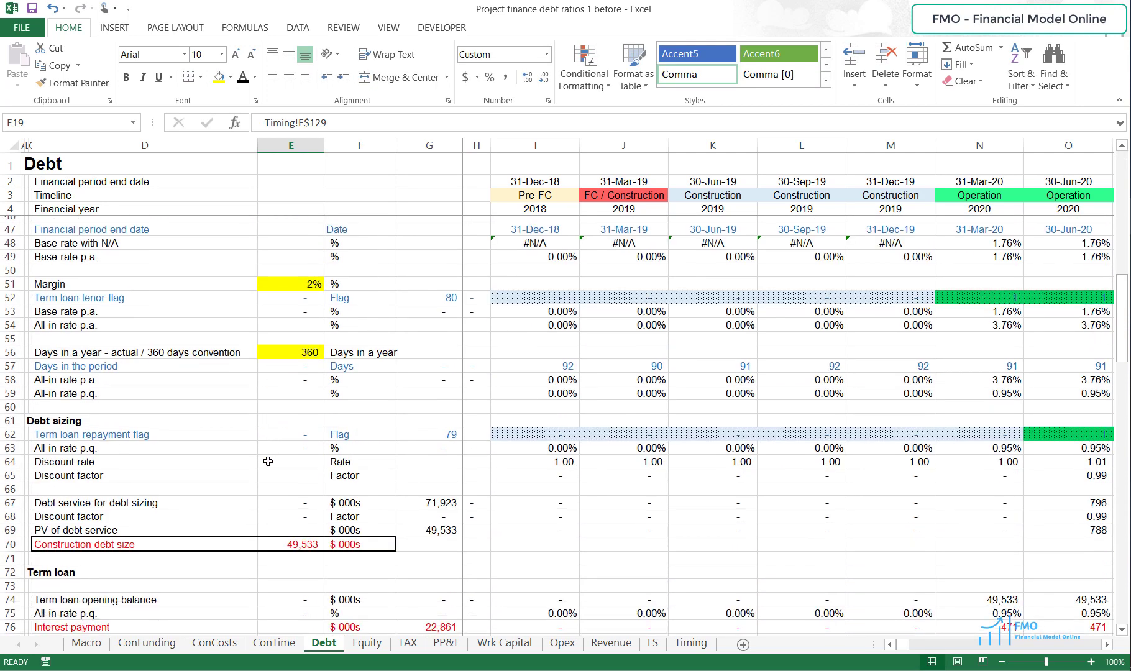
scroll(268, 462, "down", 15)
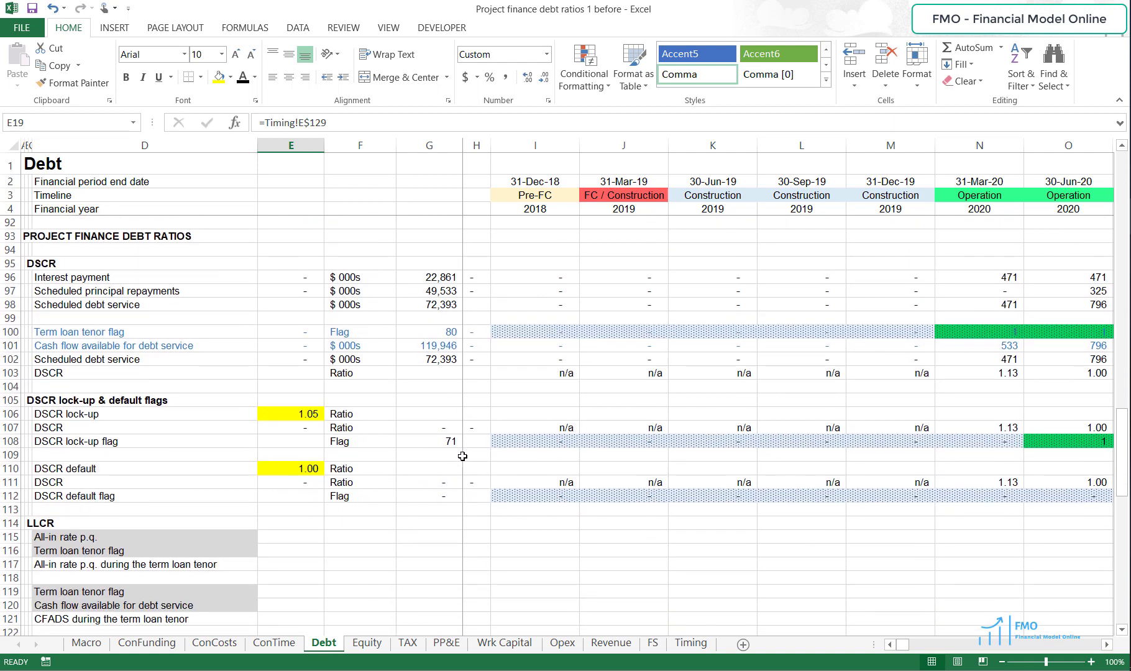
left_click_drag(454, 468, 967, 461)
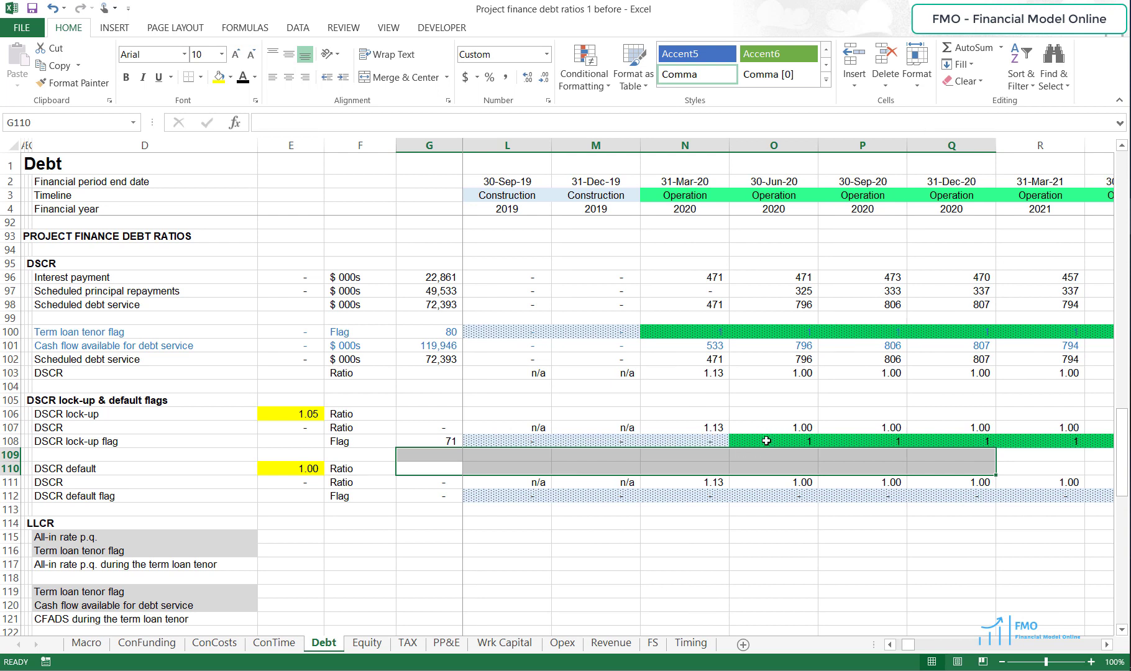
left_click(766, 440)
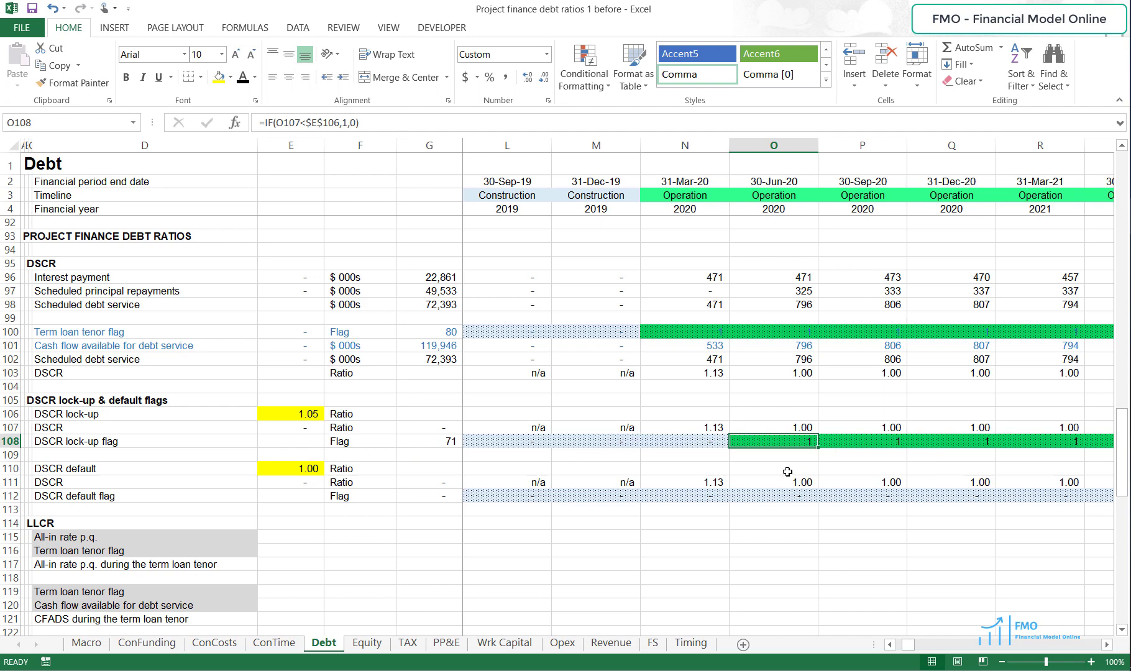
mouse_move(787, 471)
left_mouse_down()
mouse_move(1025, 462)
mouse_move(434, 457)
mouse_move(777, 454)
left_mouse_up()
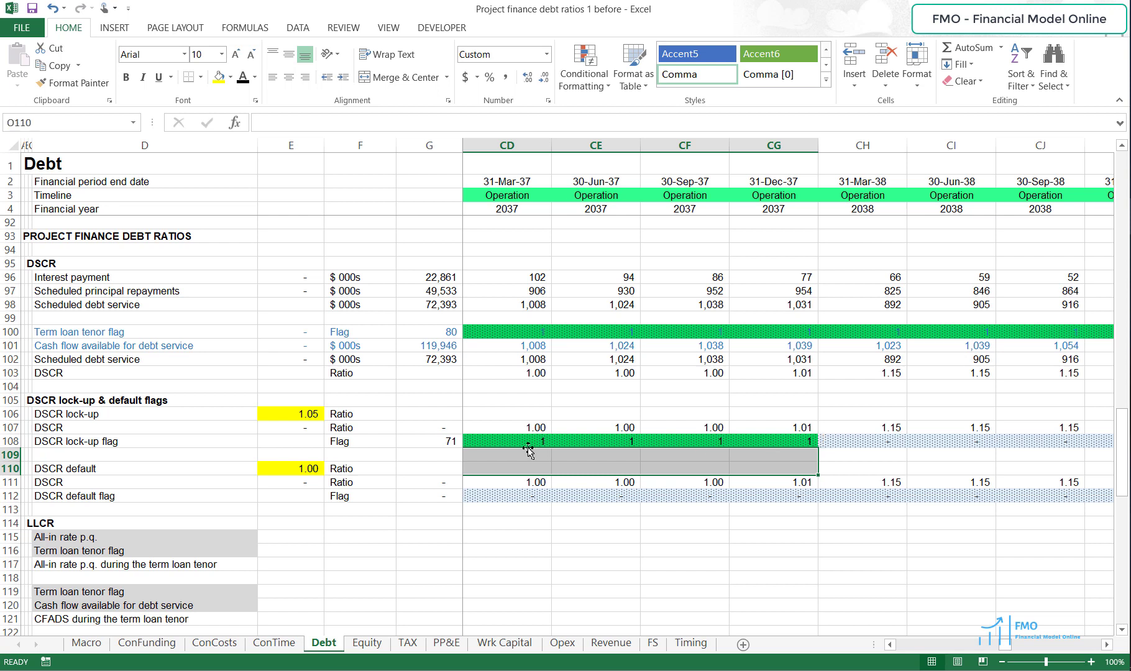